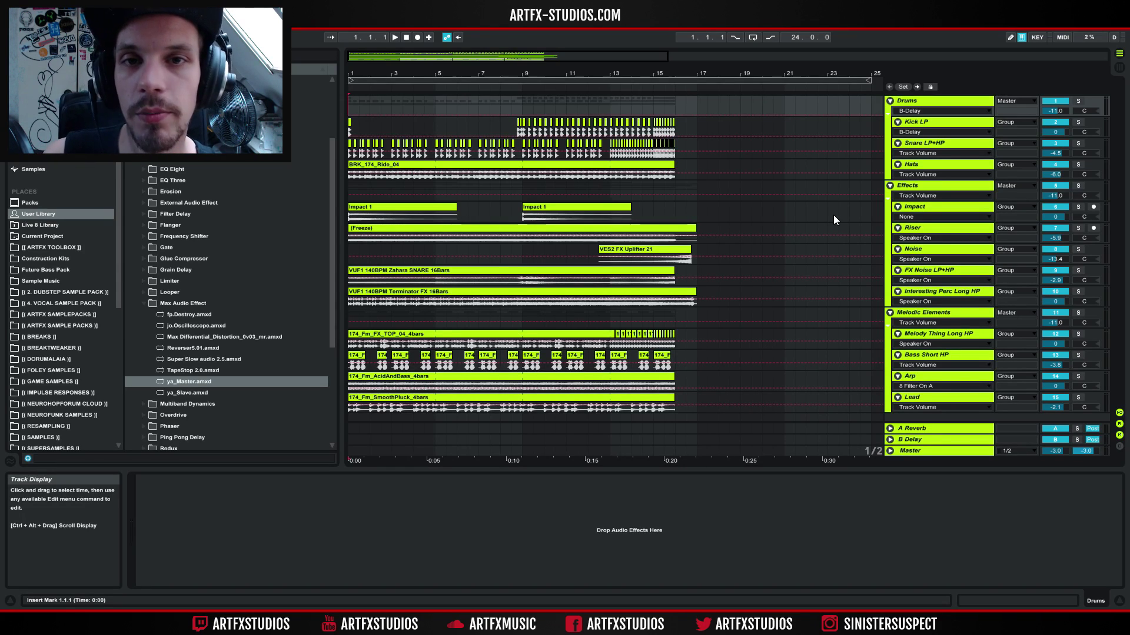
- Play the arrangement from the start through to about bar 13 and stop playback
key(space)
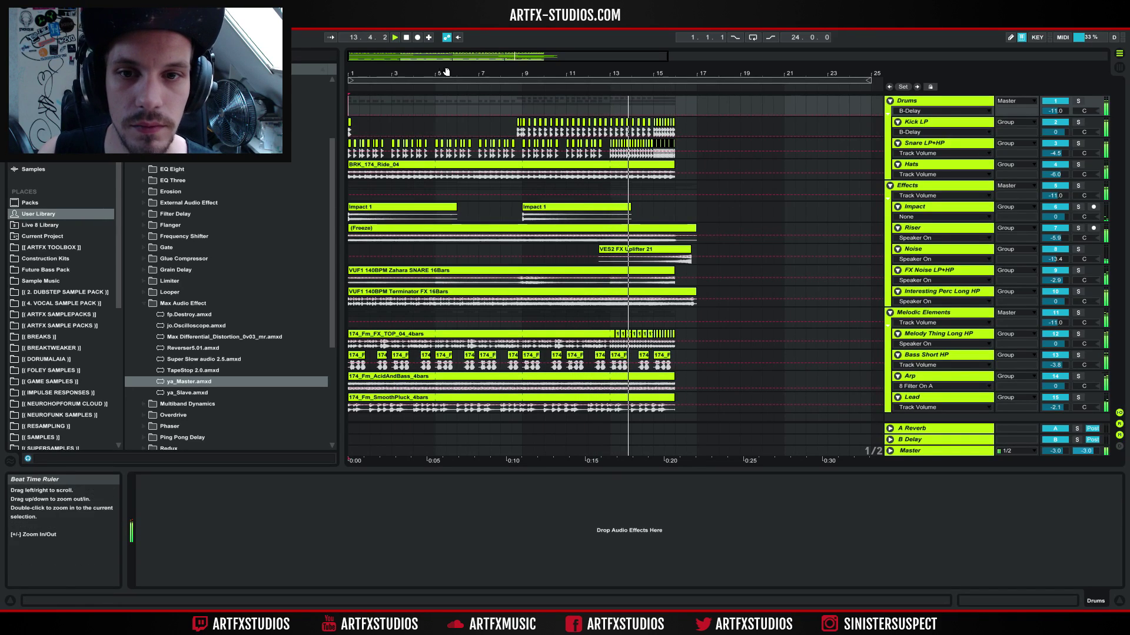
click(406, 38)
click(350, 109)
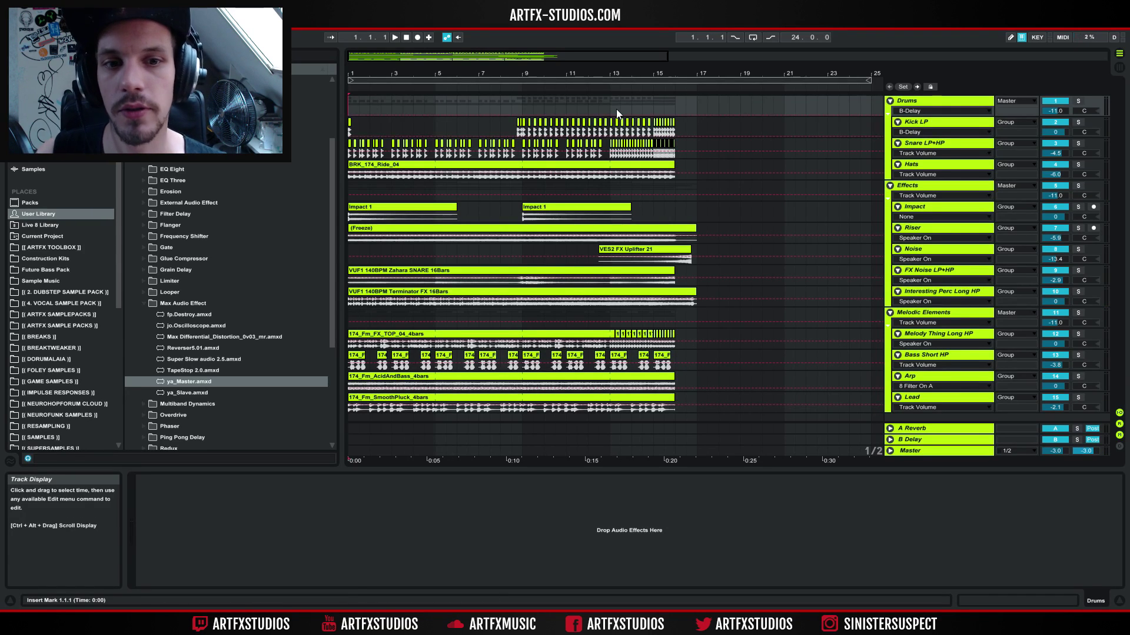
- Examine the drum section from bar 13 to 16 and inspect the Drums group, Kick LP, Snare LP+HP and FX Noise LP+HP tracks
drag(612, 101, 679, 176)
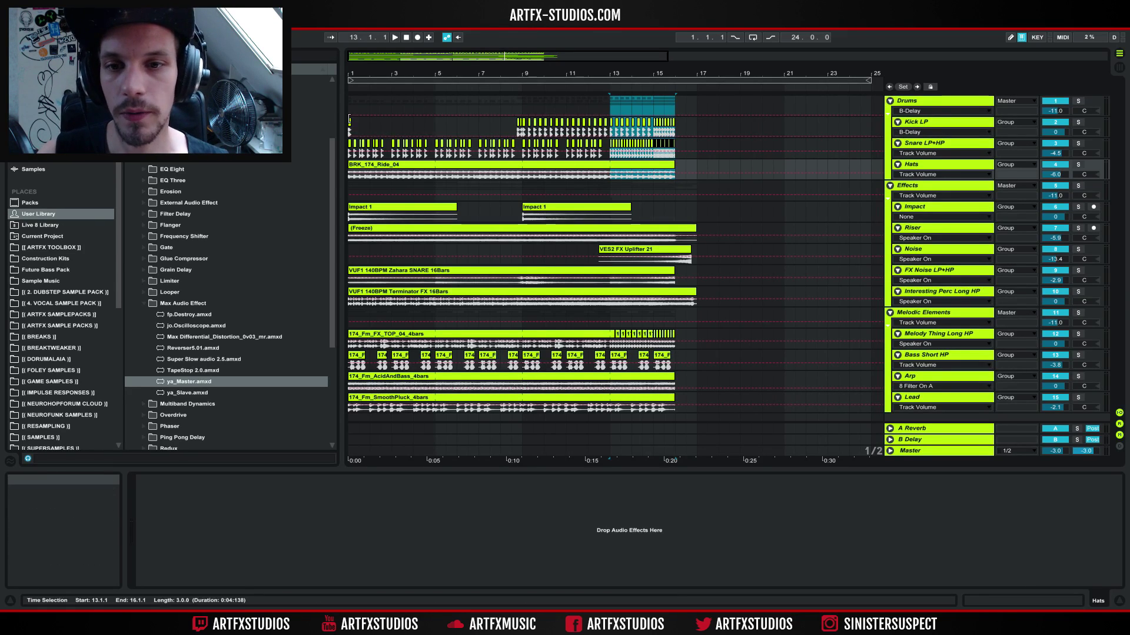
click(352, 122)
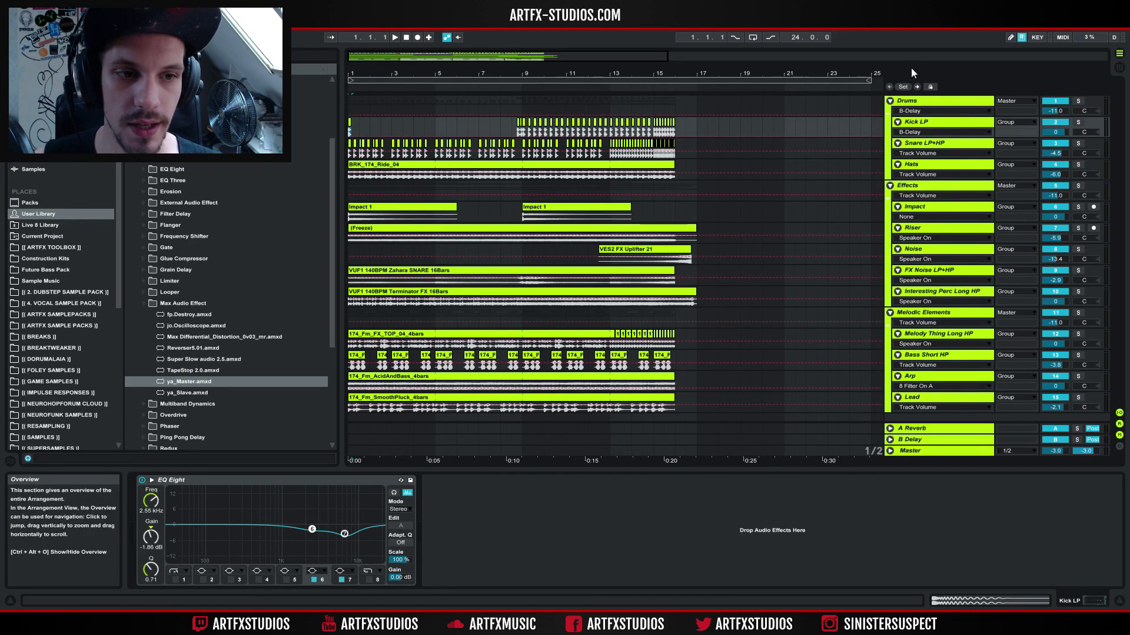
click(902, 103)
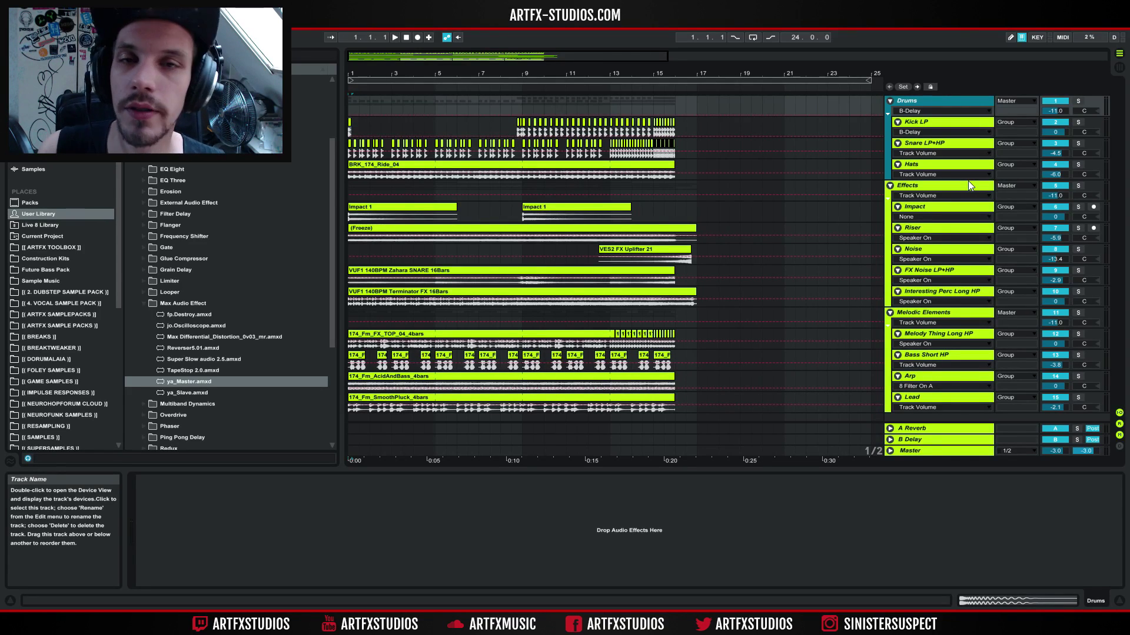
click(933, 121)
click(930, 142)
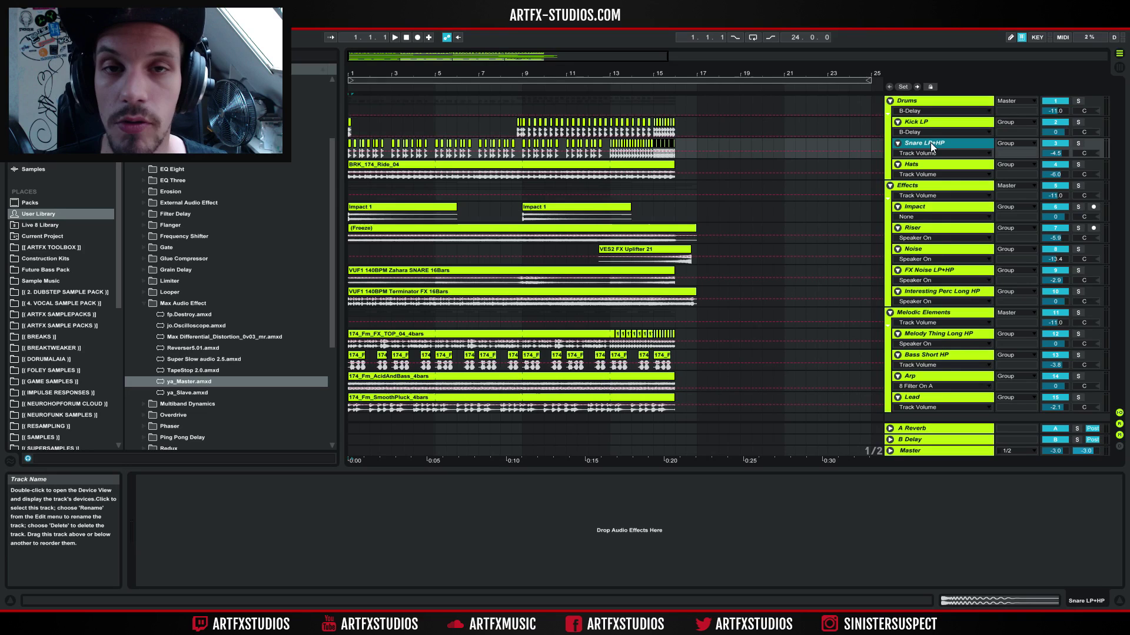
click(933, 100)
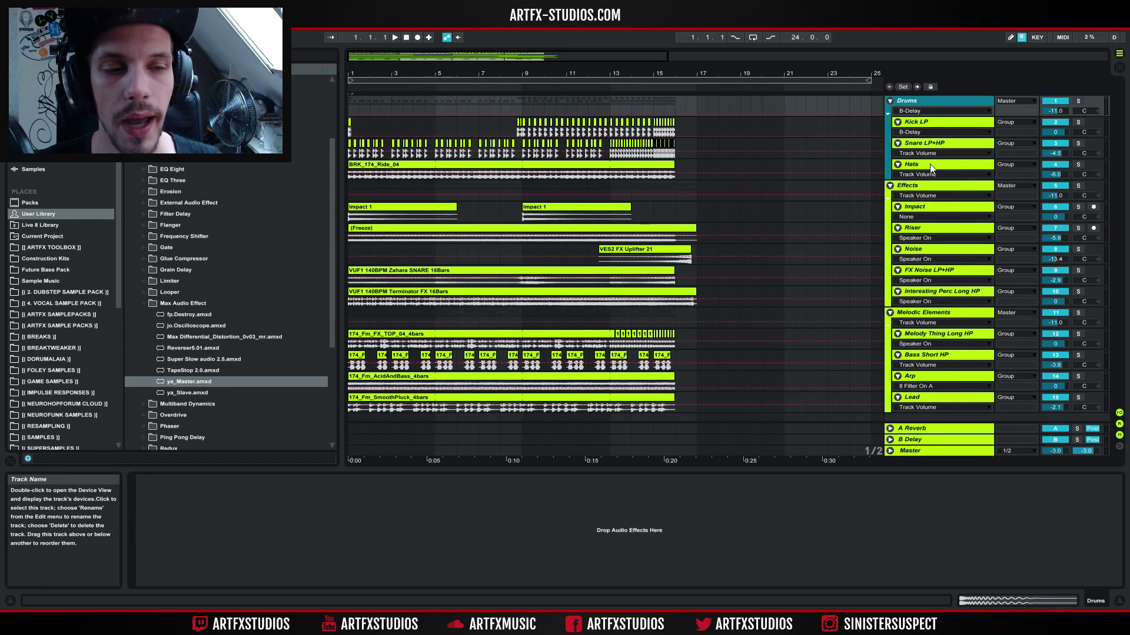
click(939, 143)
click(935, 121)
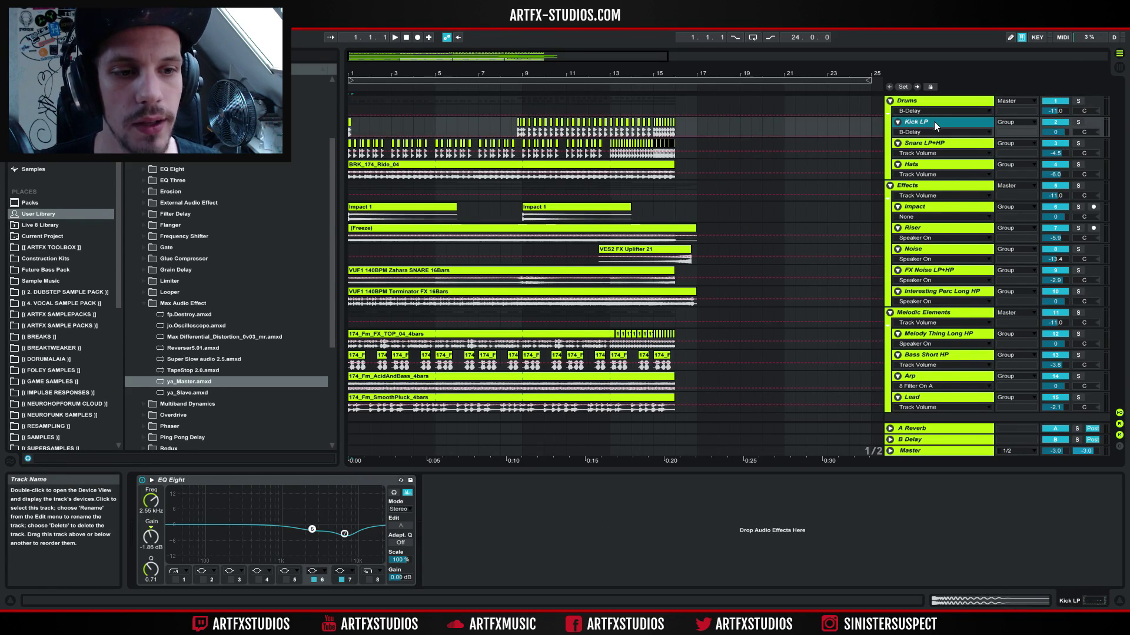
click(930, 148)
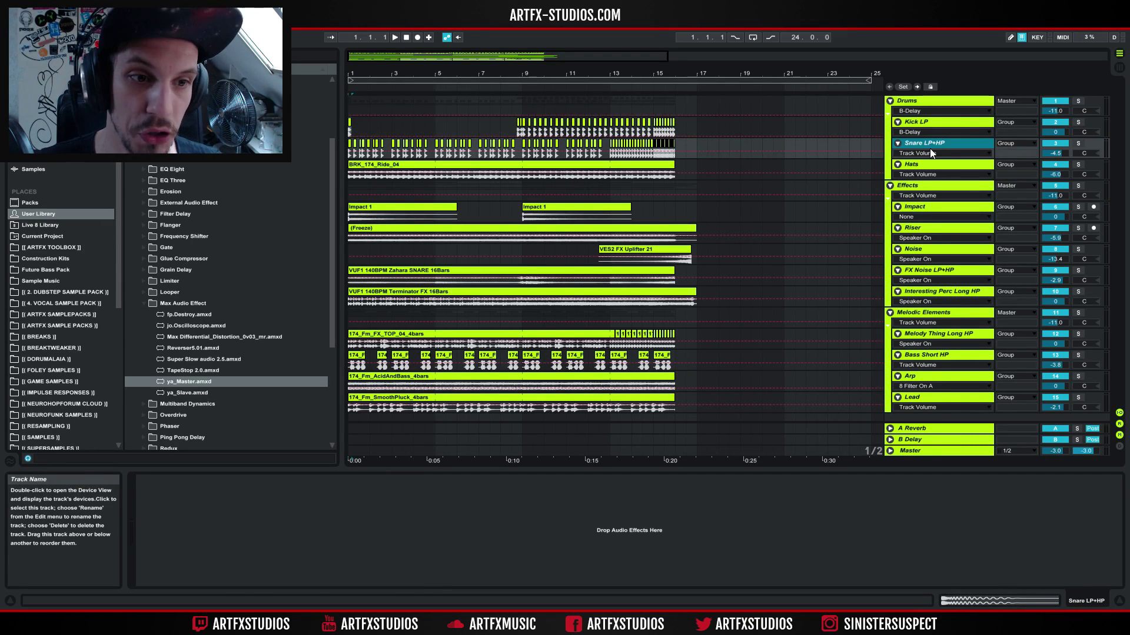
click(913, 120)
click(922, 147)
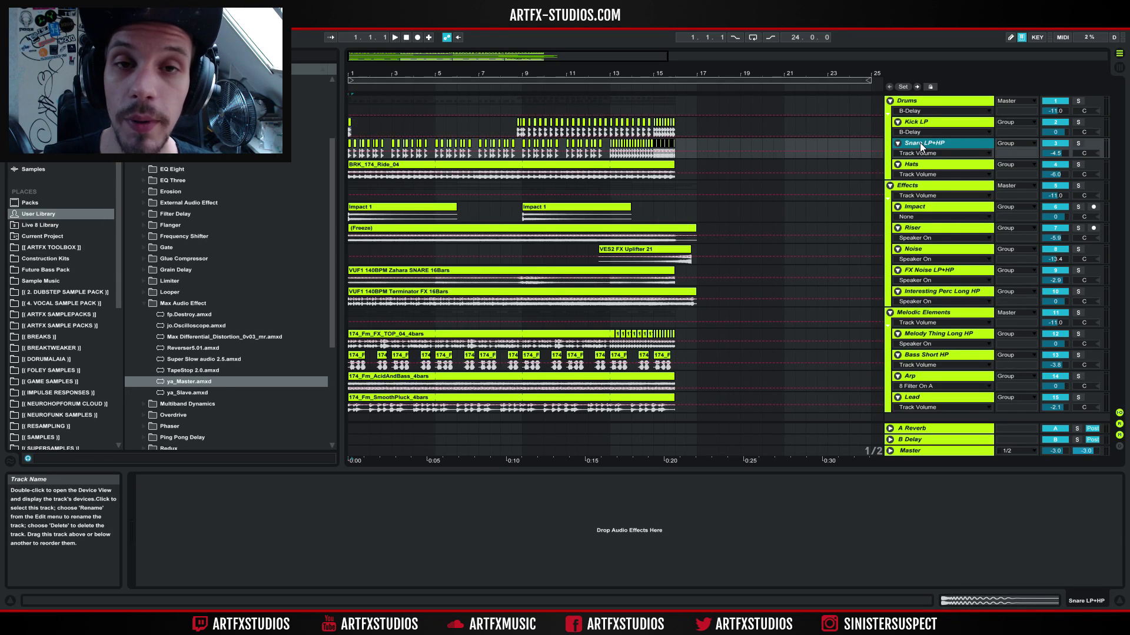
click(913, 269)
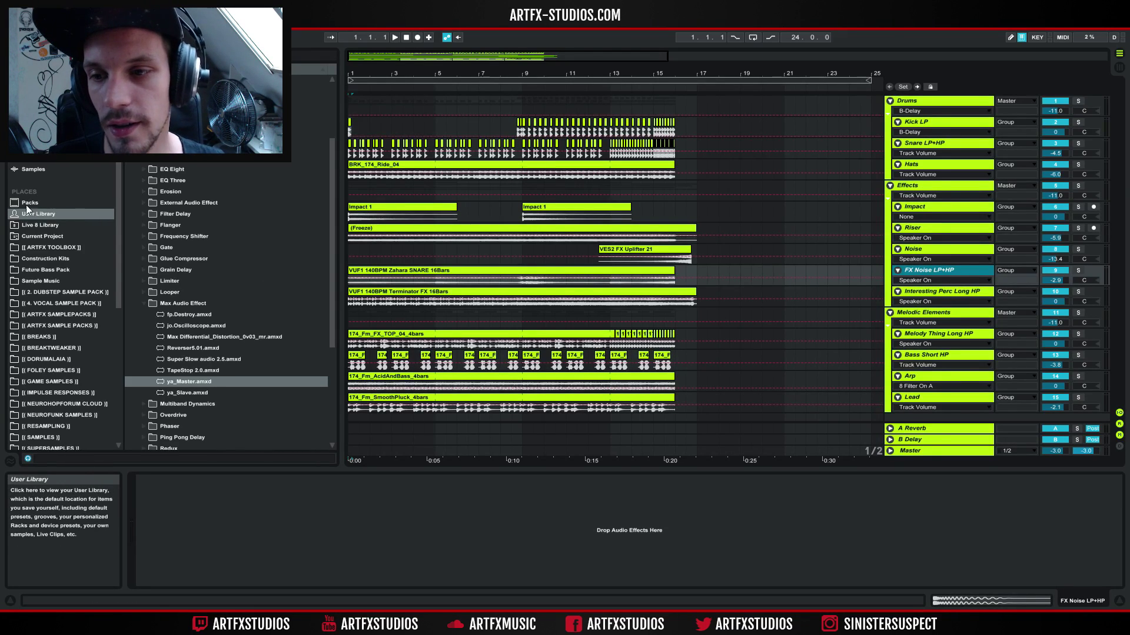
- Add the ya_Master Max audio effect after EQ Eight on the Kick LP track
click(182, 381)
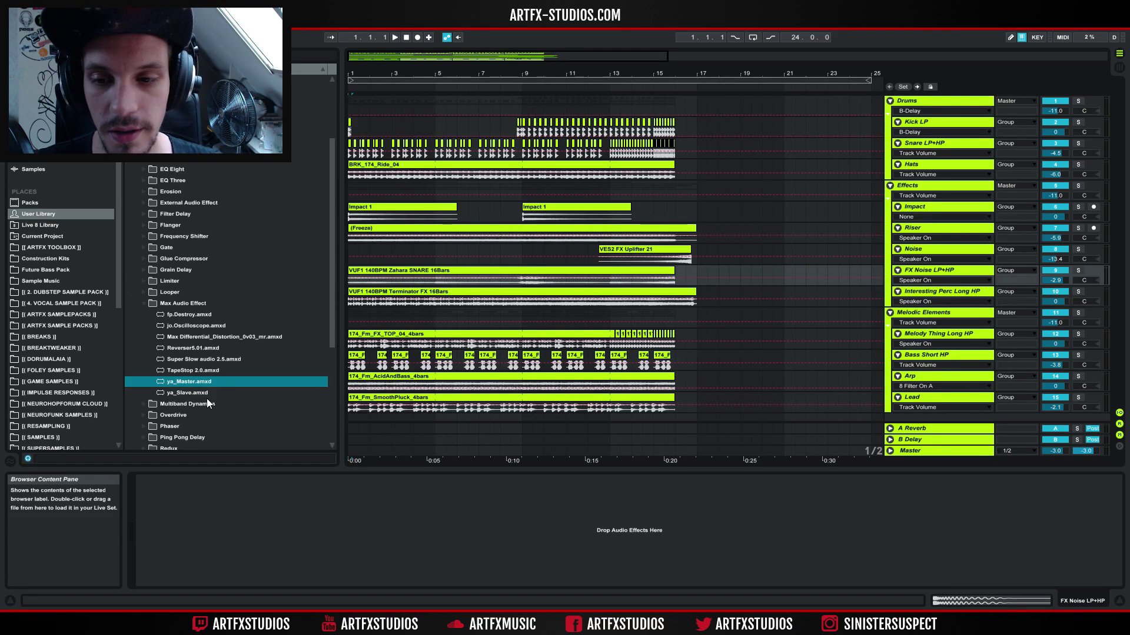
click(201, 395)
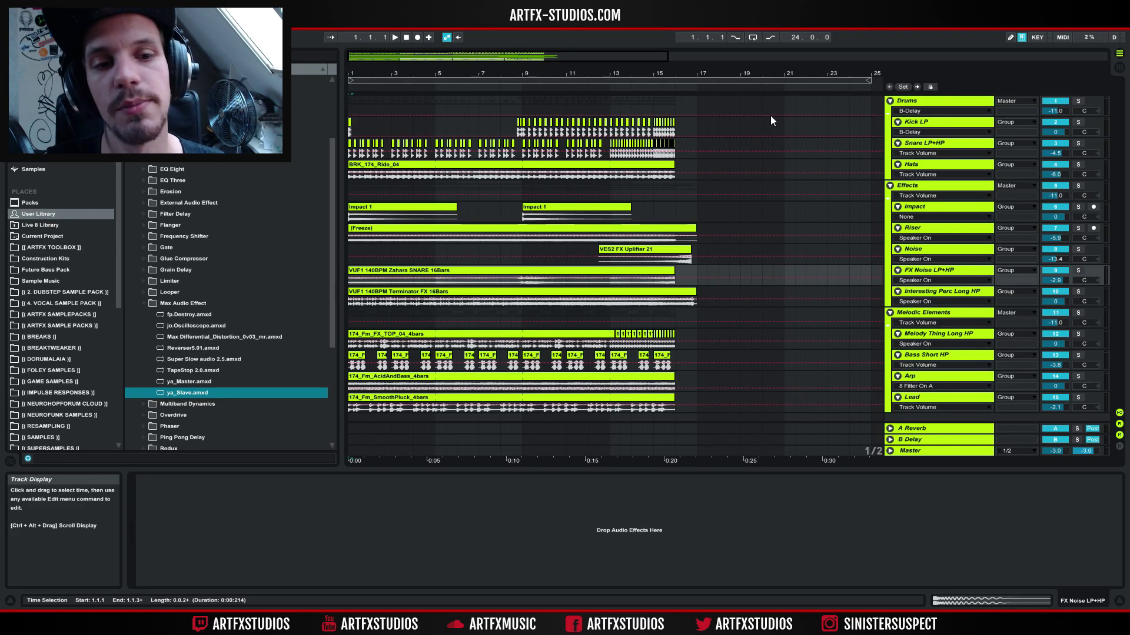
click(951, 99)
click(947, 122)
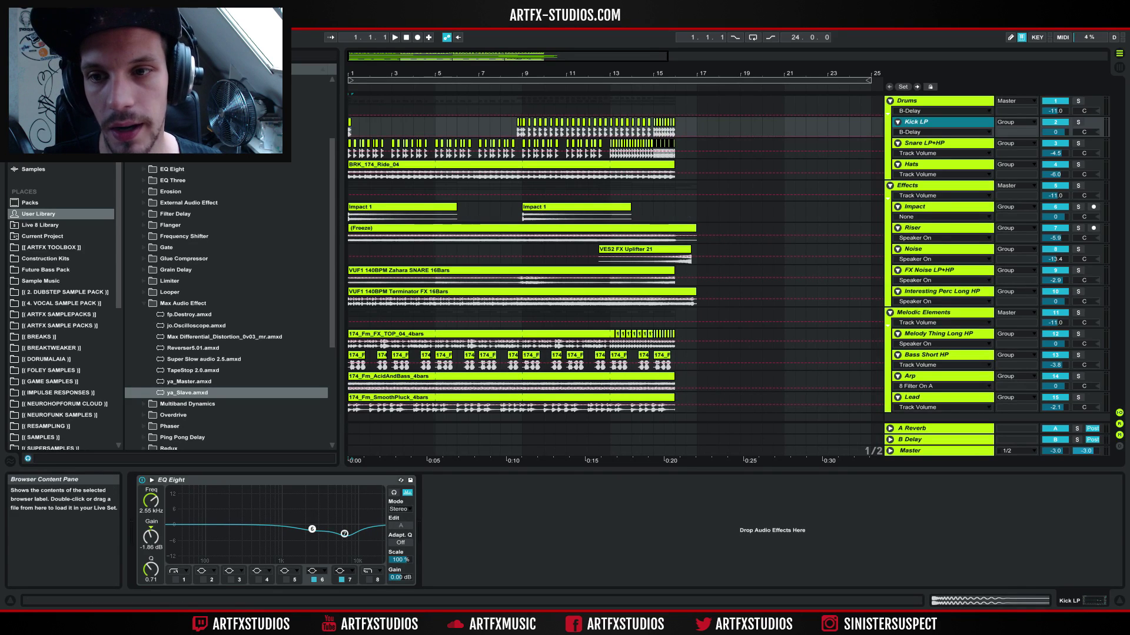
scroll(268, 278, up, 3)
scroll(195, 353, down, 3)
click(189, 381)
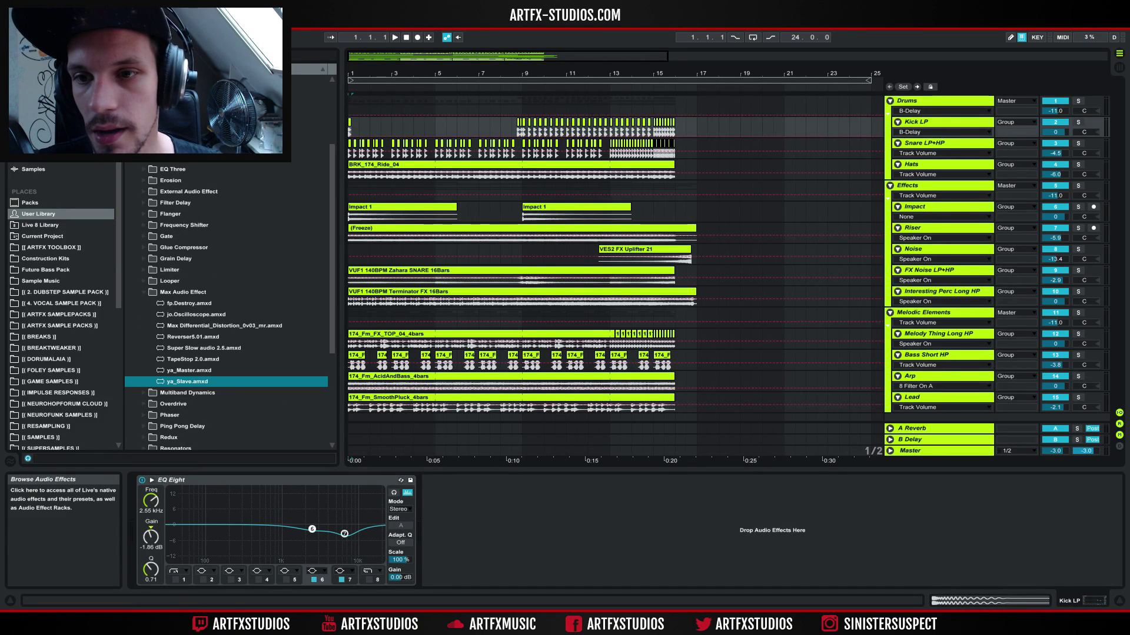
drag(193, 370, 481, 492)
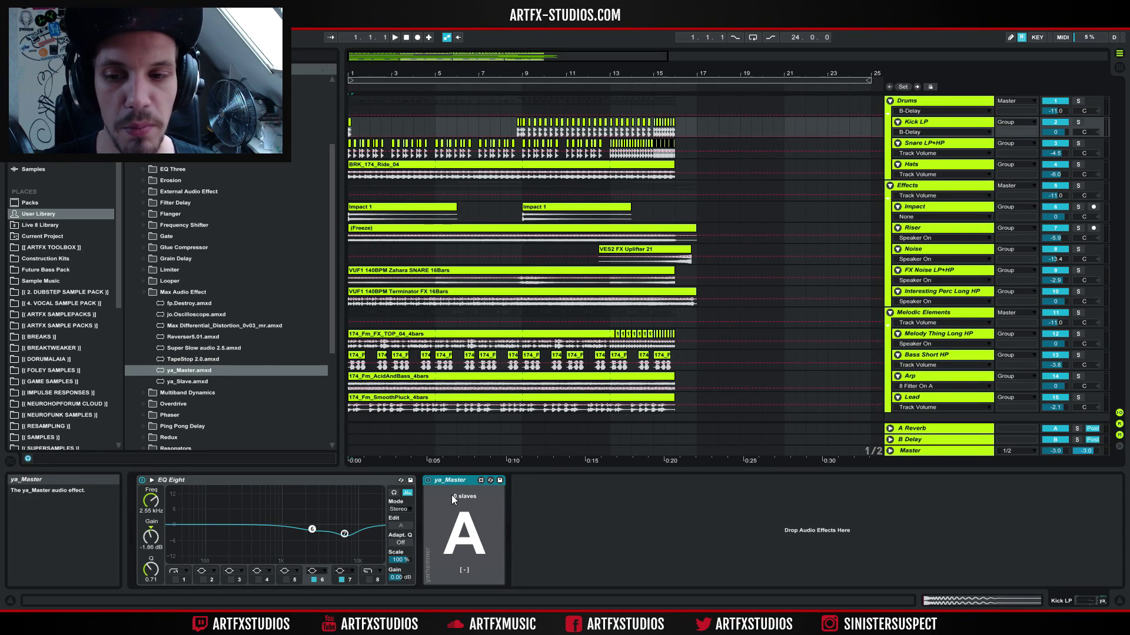
- Assign ya_Master to group A and try linking and unlinking it with EQ Eight
click(463, 534)
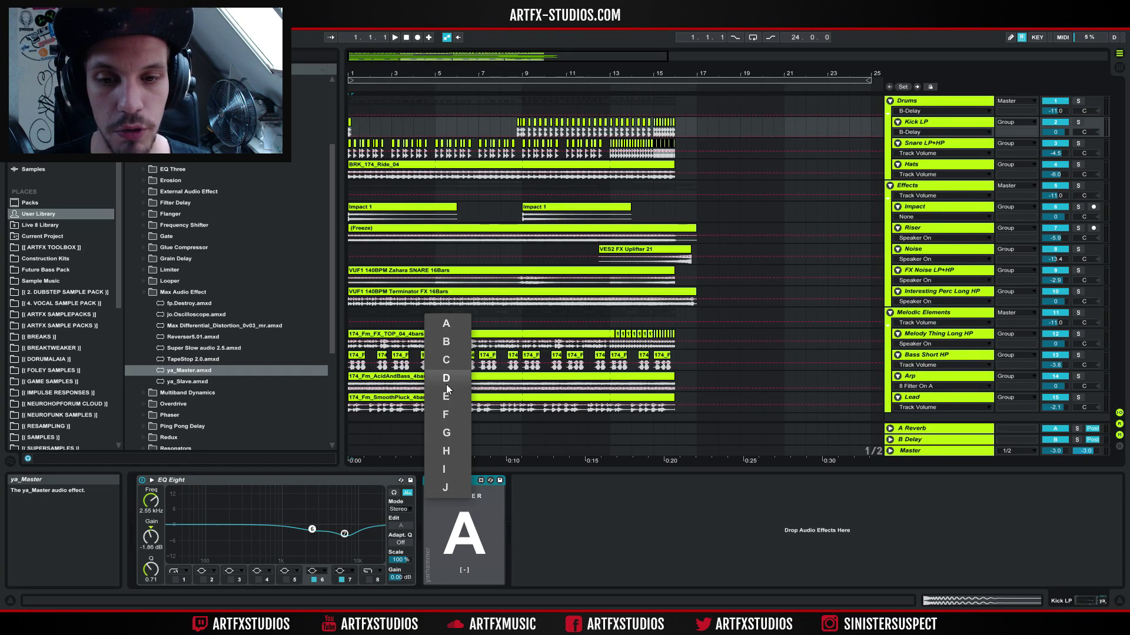
click(448, 324)
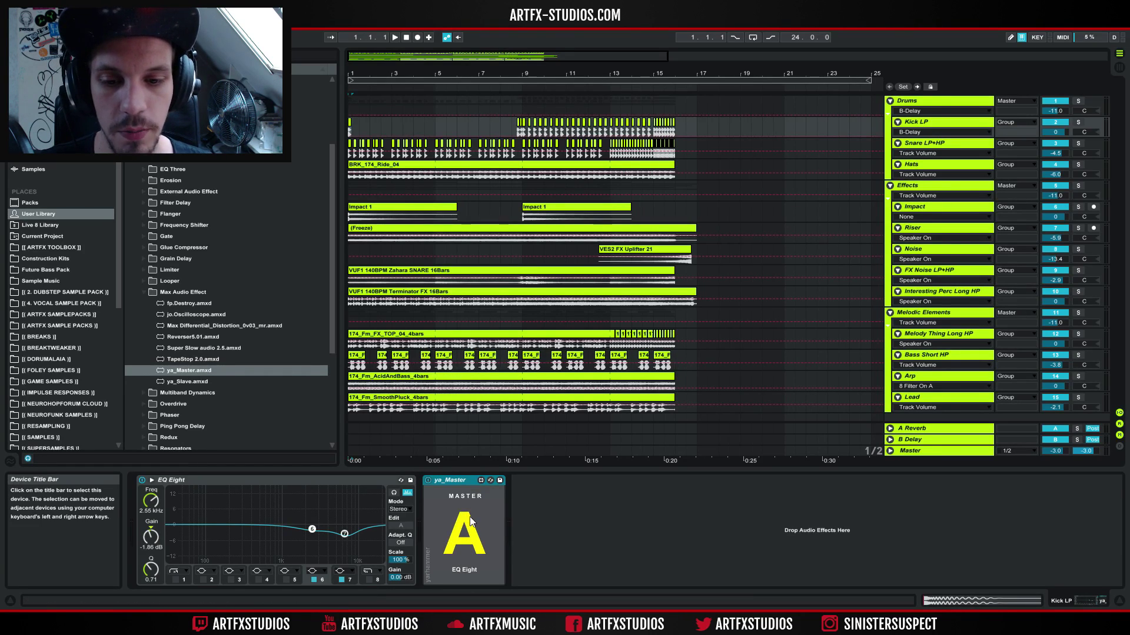
click(460, 569)
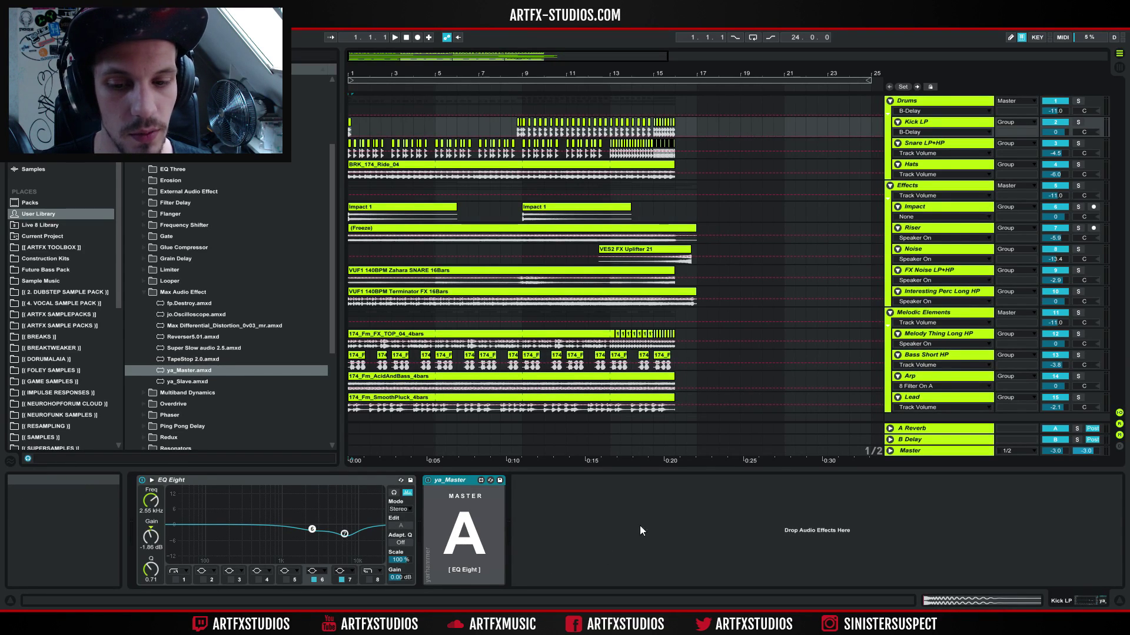
click(462, 570)
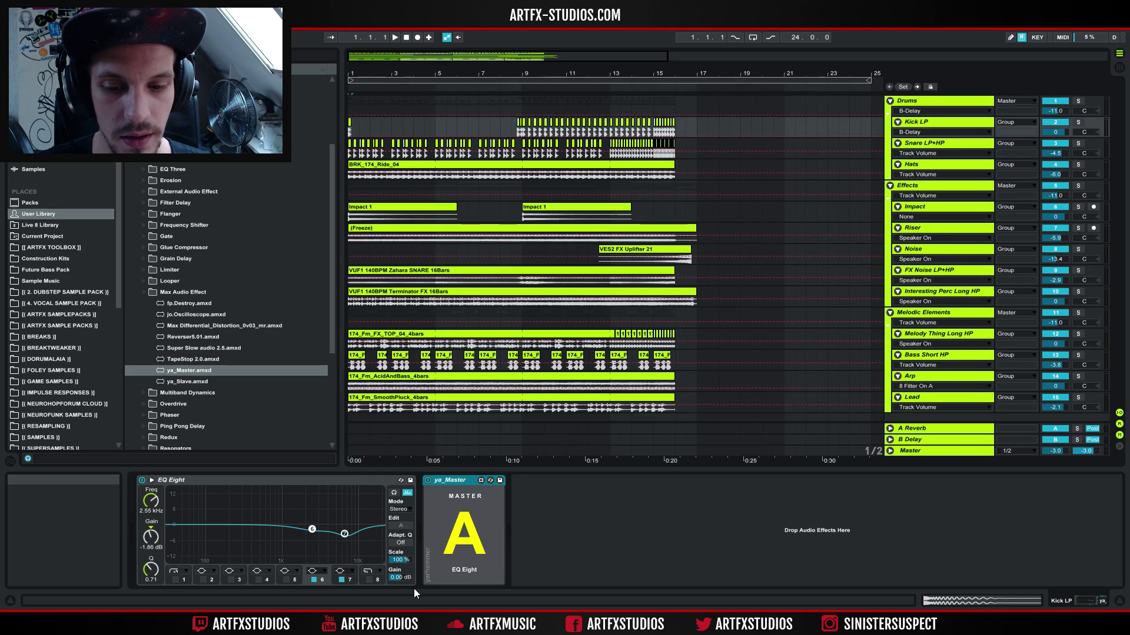
click(497, 573)
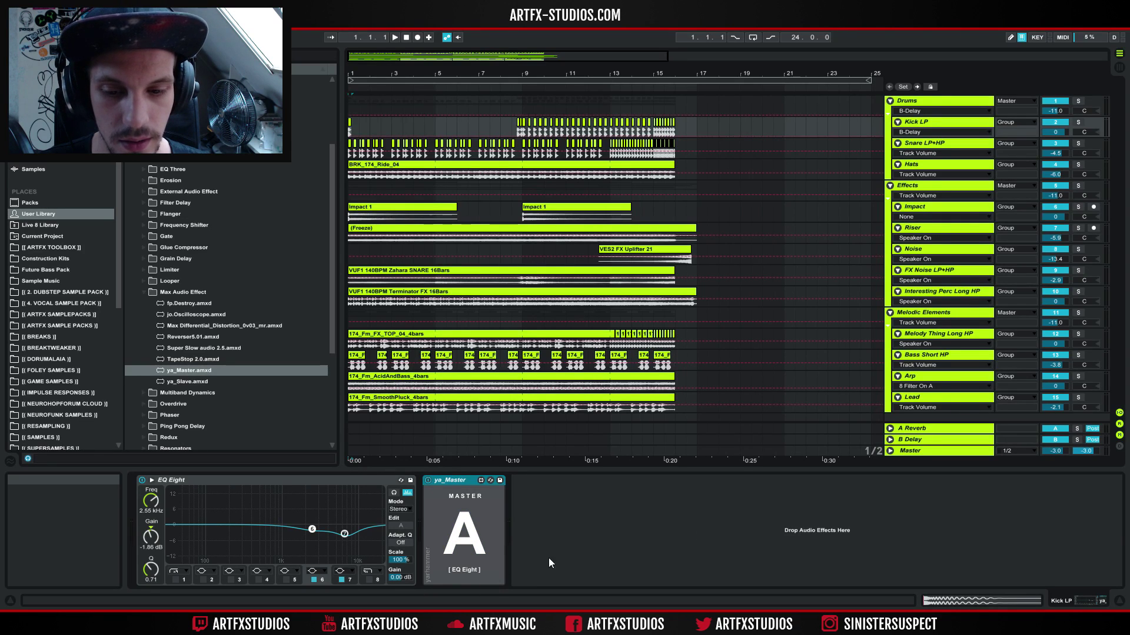
click(468, 571)
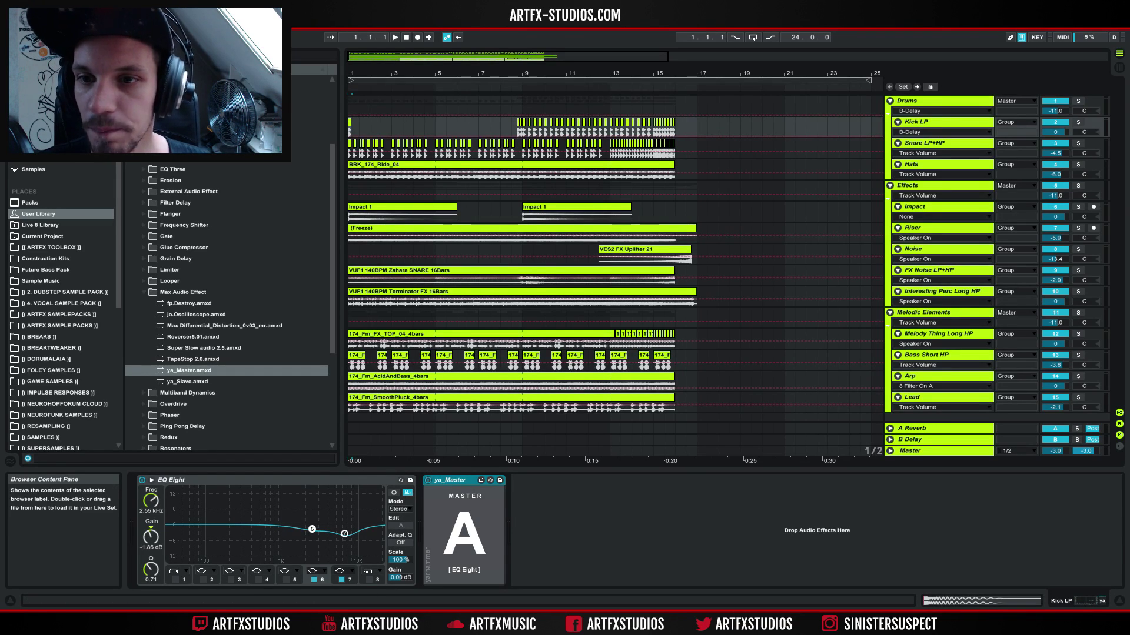
- Add an Auto Filter linked to ya_Master on the Kick LP track and set its filter frequency to about 19.9 kHz
scroll(255, 217, up, 4)
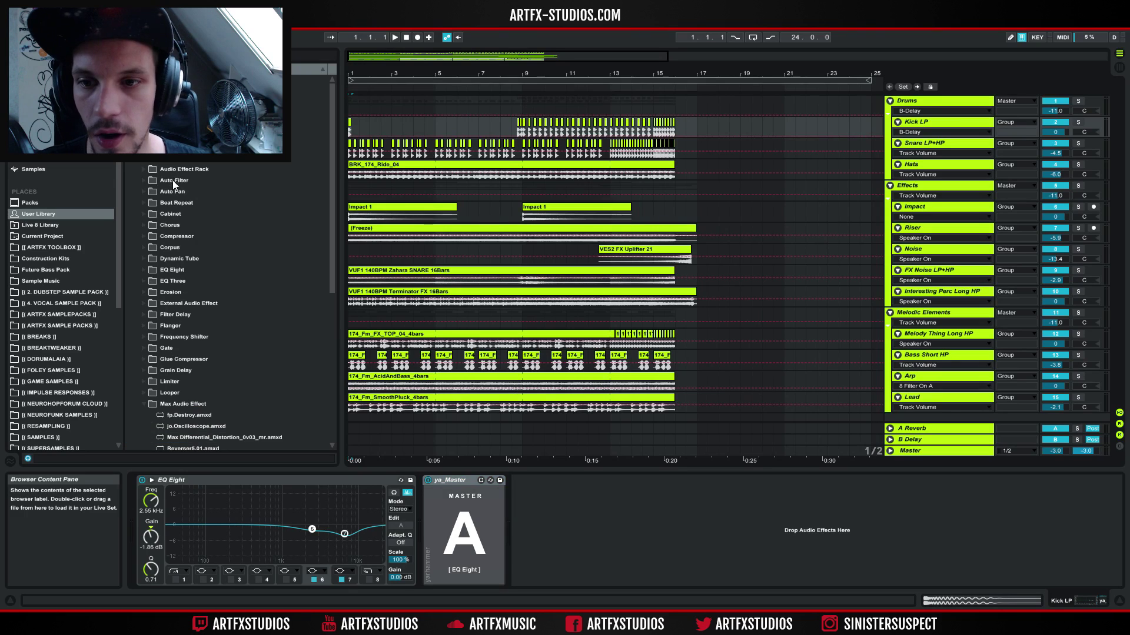
click(173, 181)
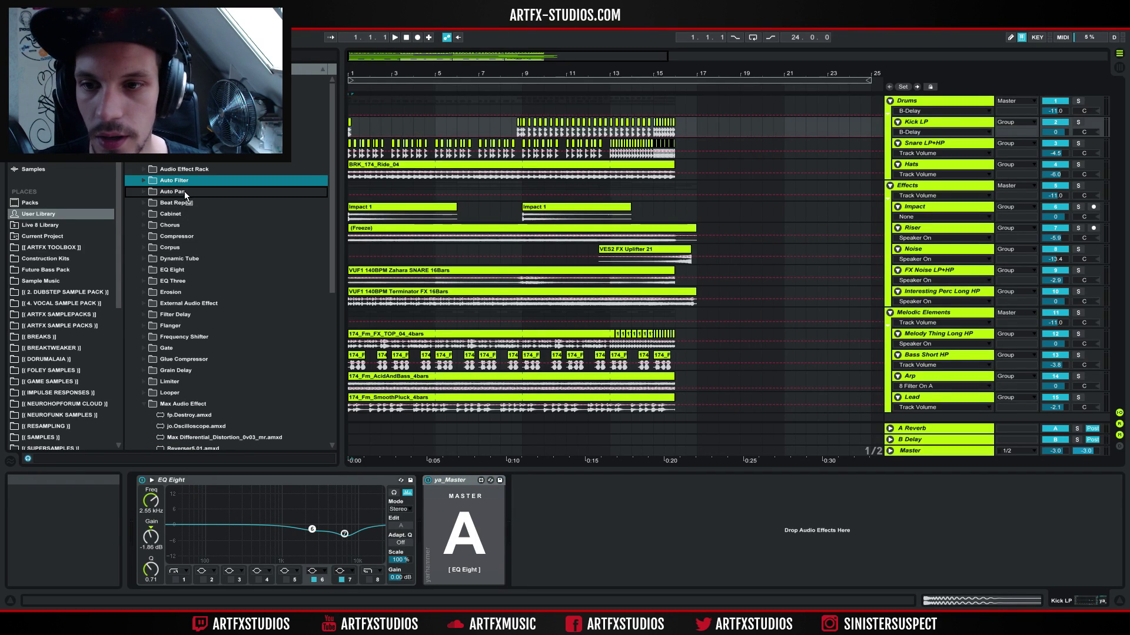
click(35, 113)
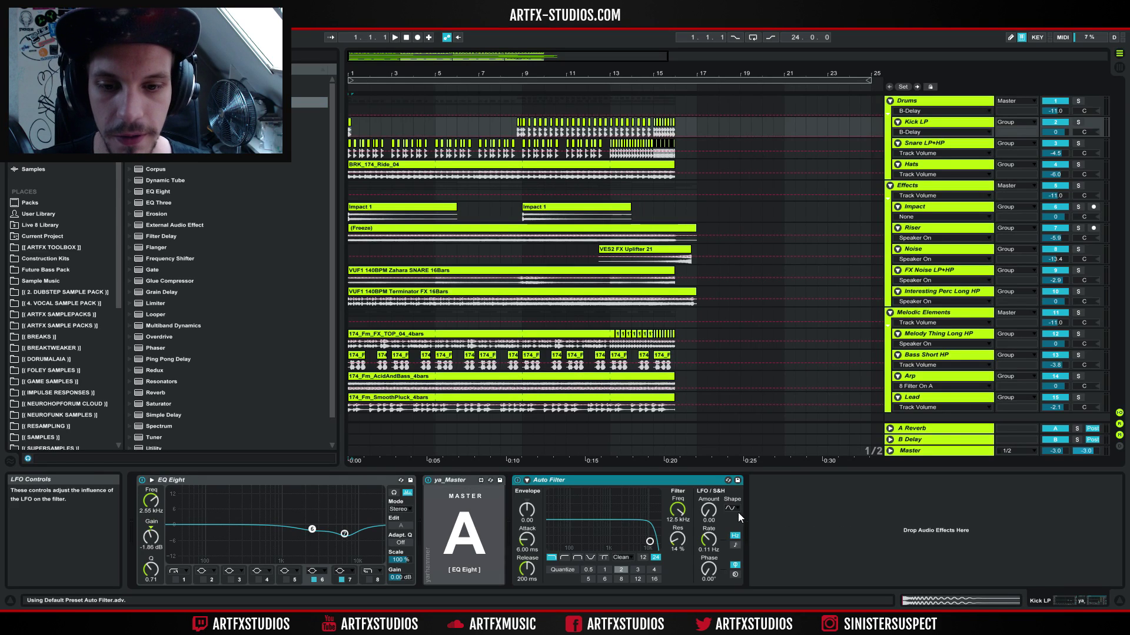
click(469, 571)
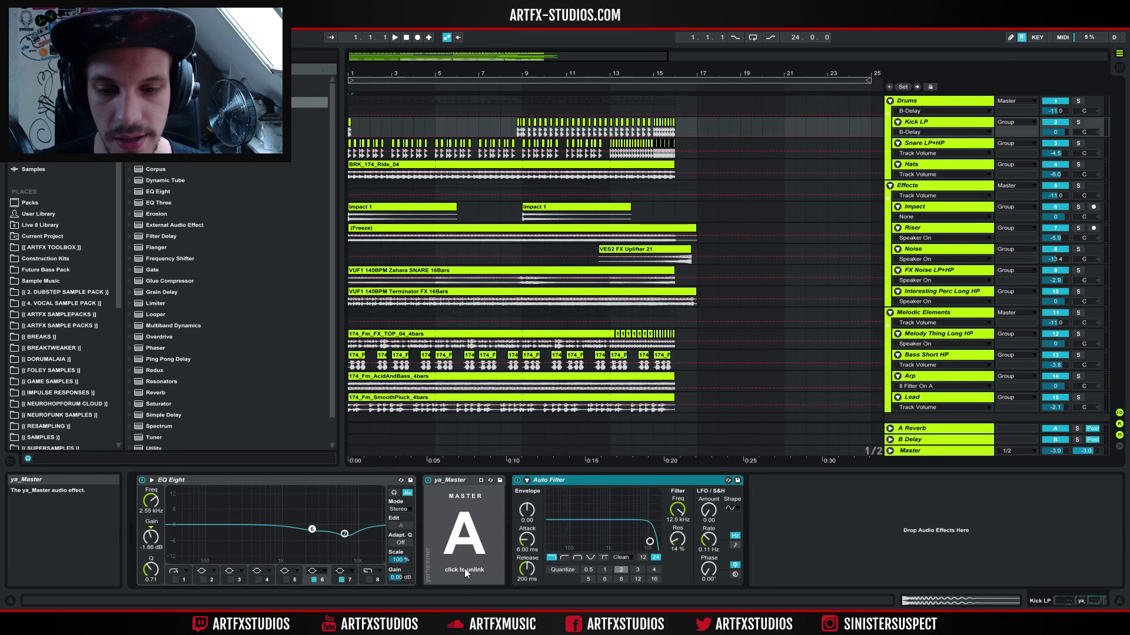
drag(622, 531, 658, 541)
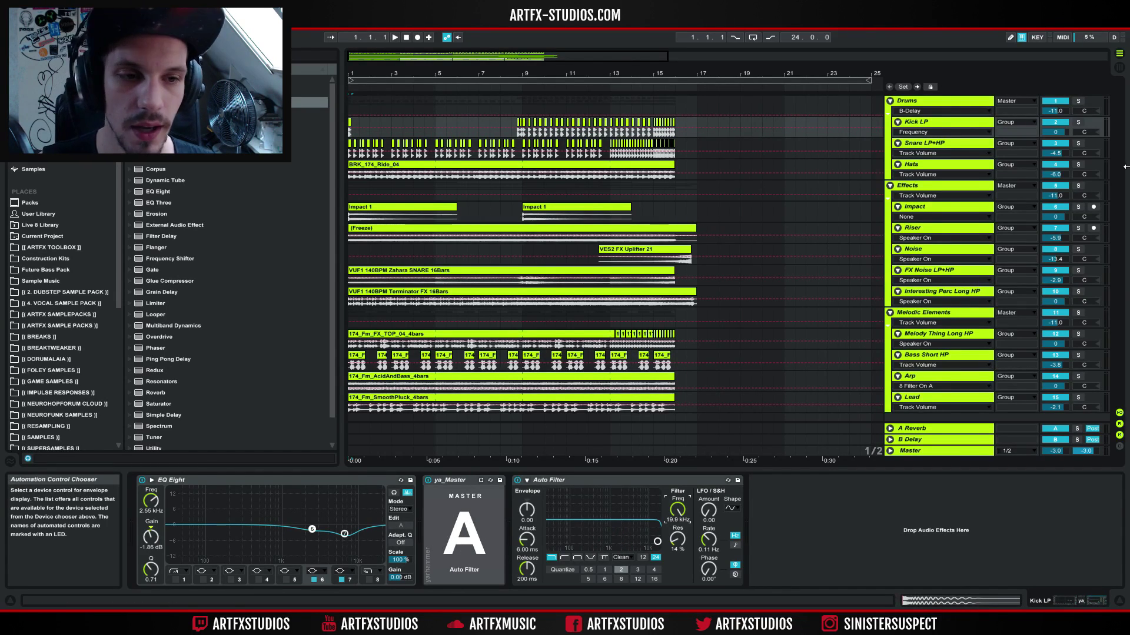
- Add the ya_Slave Max audio effect to the Snare LP+HP track, keeping it in group A
click(956, 145)
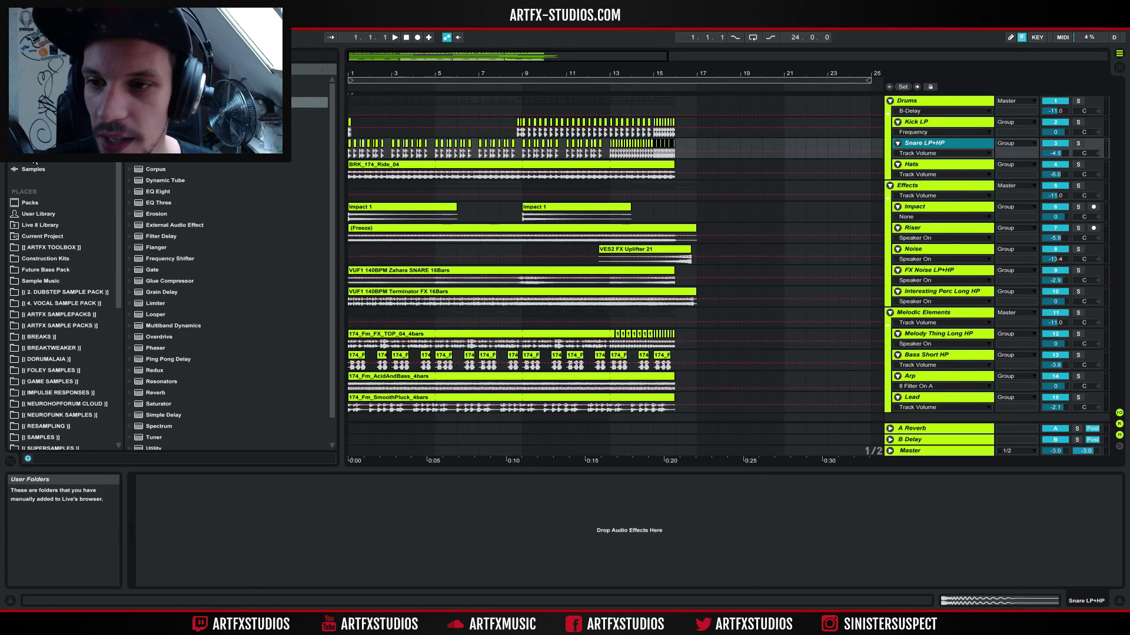
click(38, 215)
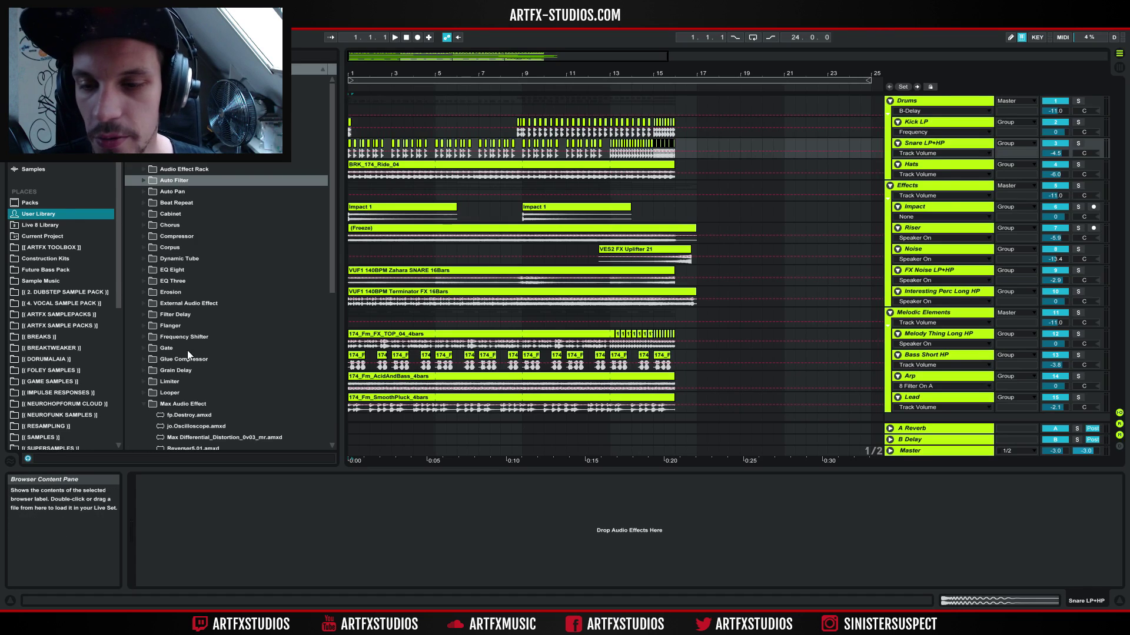
scroll(212, 399, down, 1)
drag(179, 389, 479, 511)
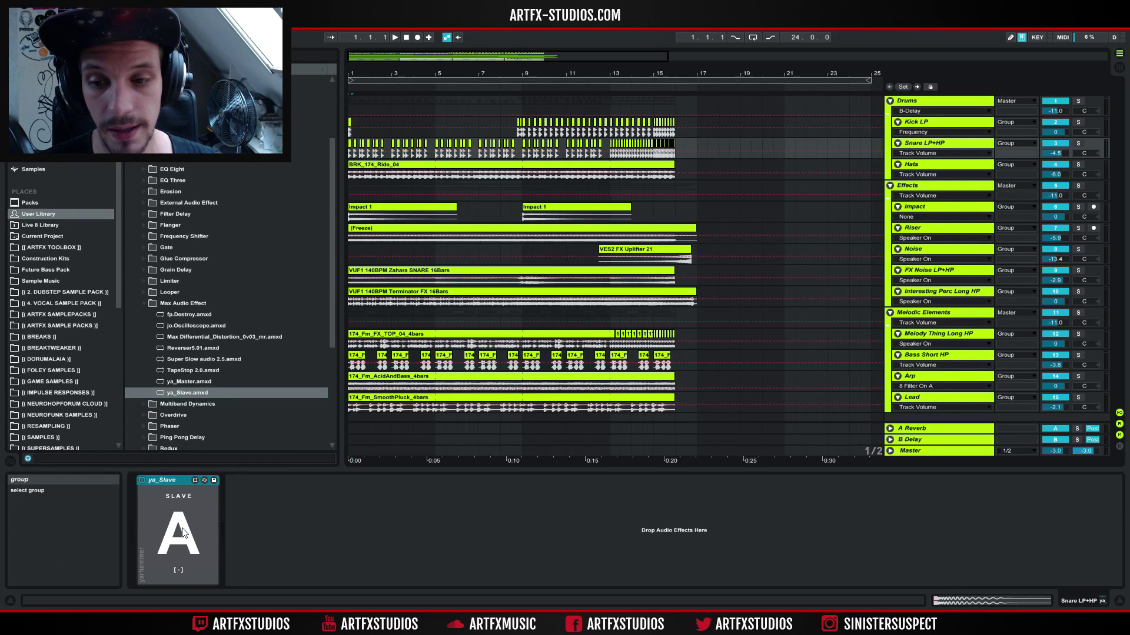
click(197, 525)
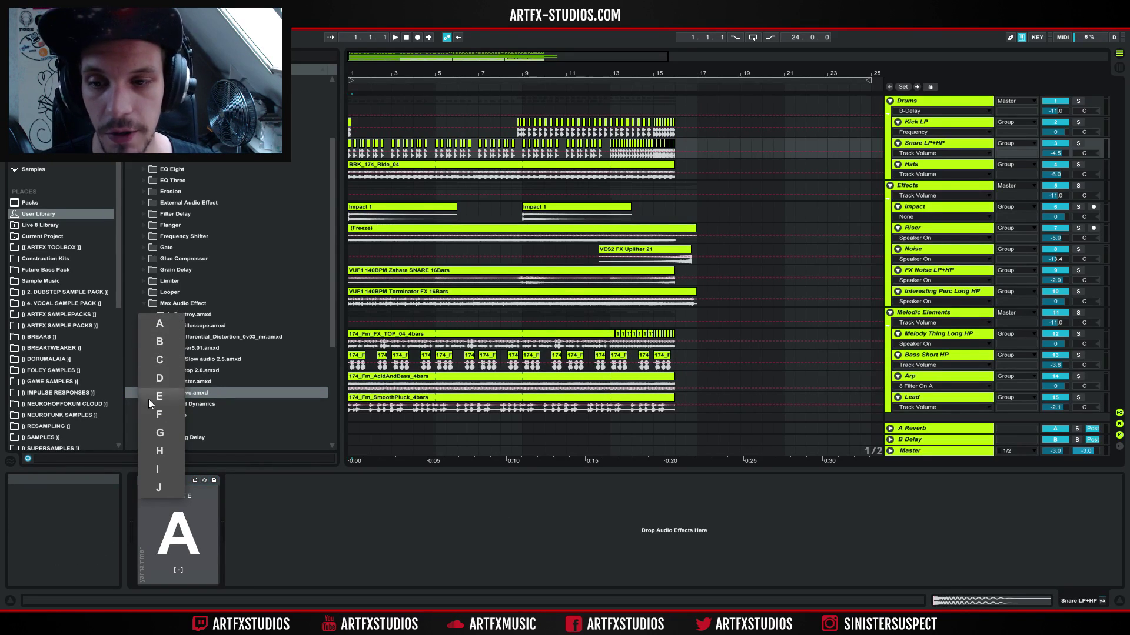
click(202, 488)
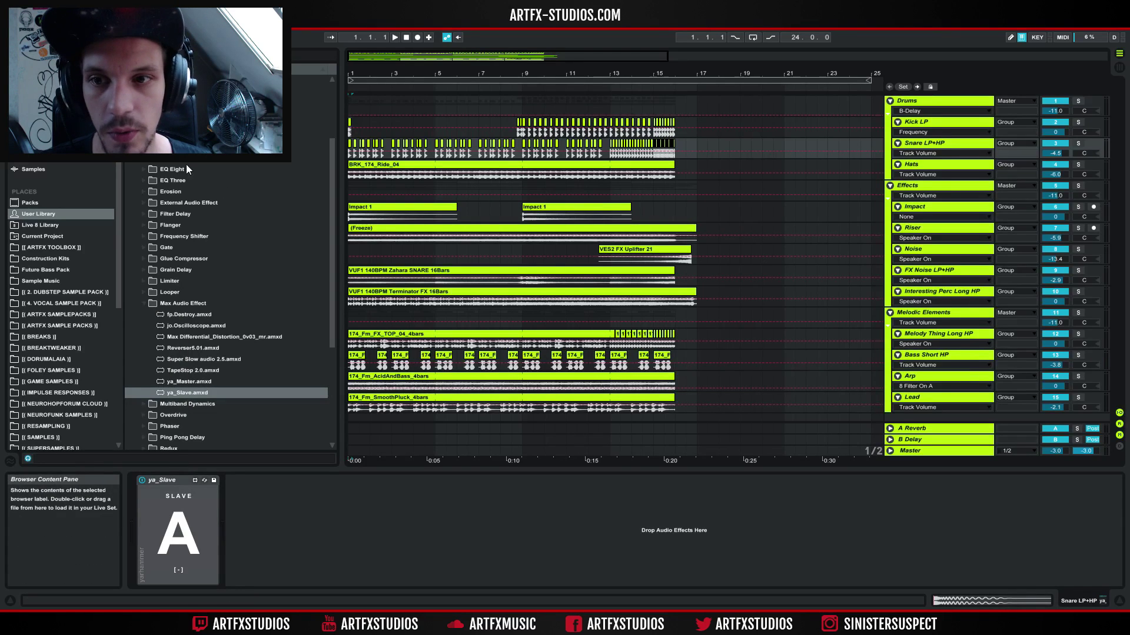
- Add an Auto Filter after ya_Slave on the Snare LP+HP track and link it to ya_Slave
click(35, 113)
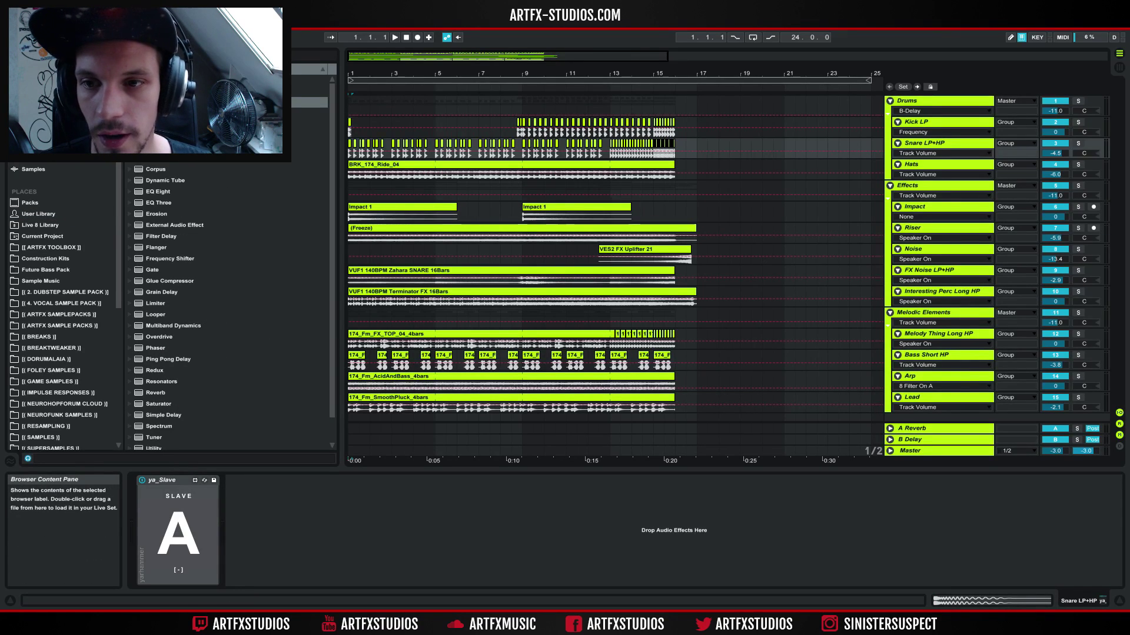
drag(147, 103, 268, 214)
drag(353, 533, 353, 533)
click(187, 547)
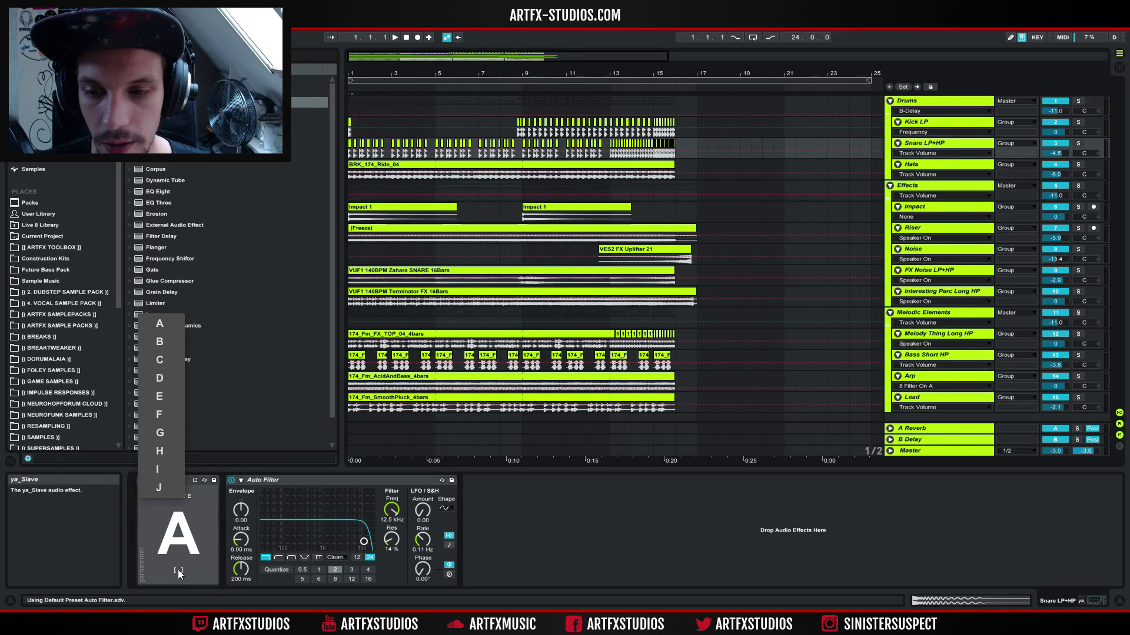
click(179, 571)
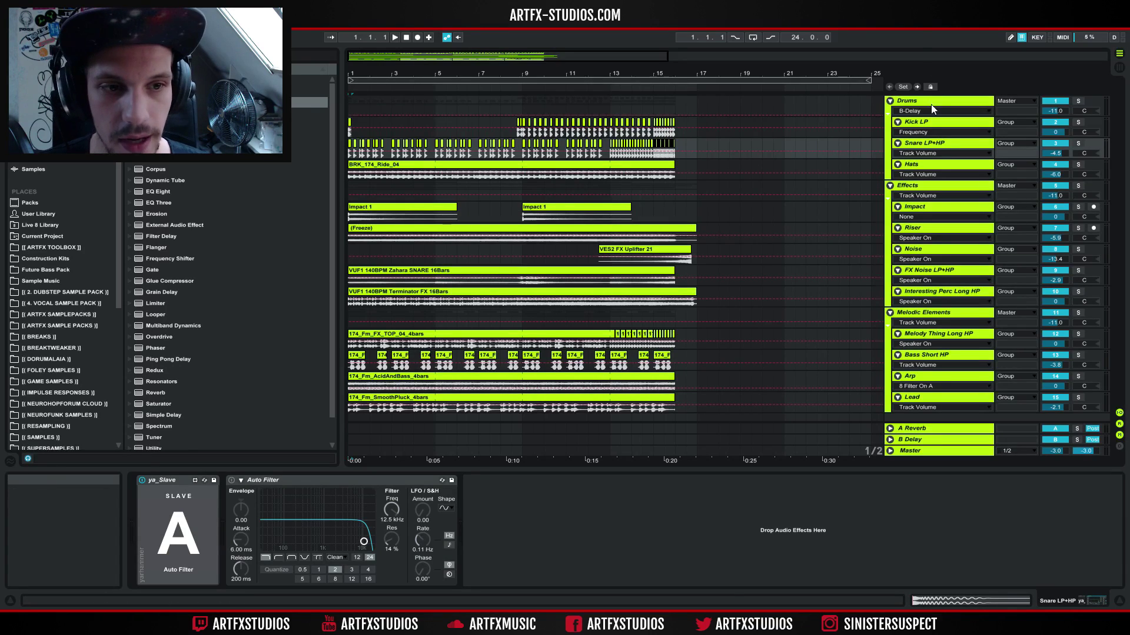
- Group ya_Master with Auto Filter on Kick LP and ya_Slave with Auto Filter on Snare LP+HP into audio effect racks
click(924, 125)
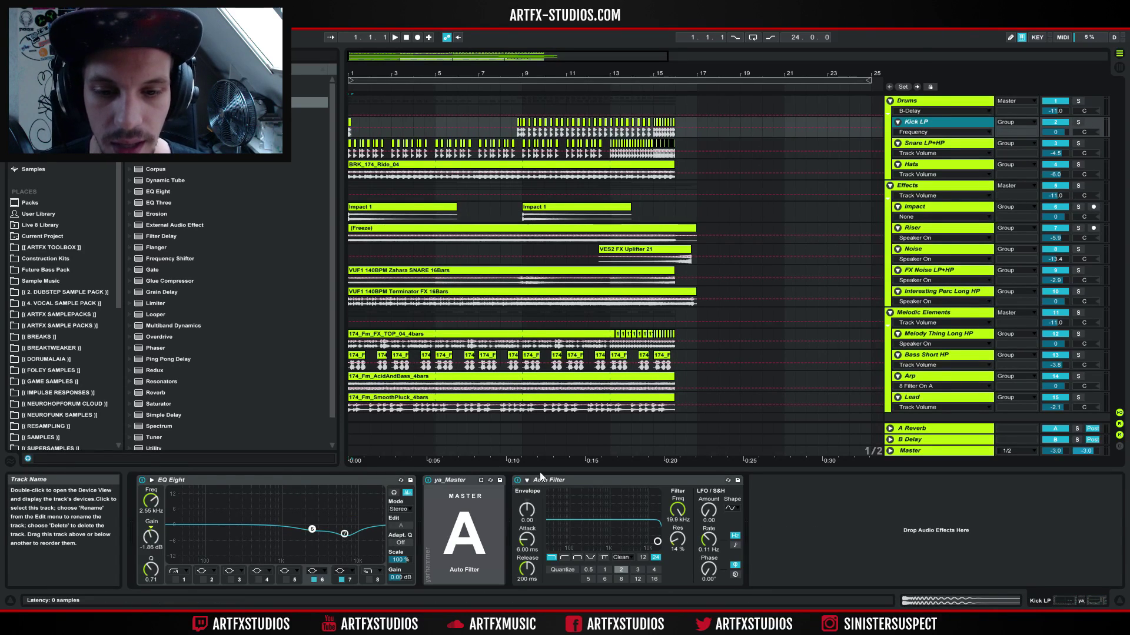
click(553, 479)
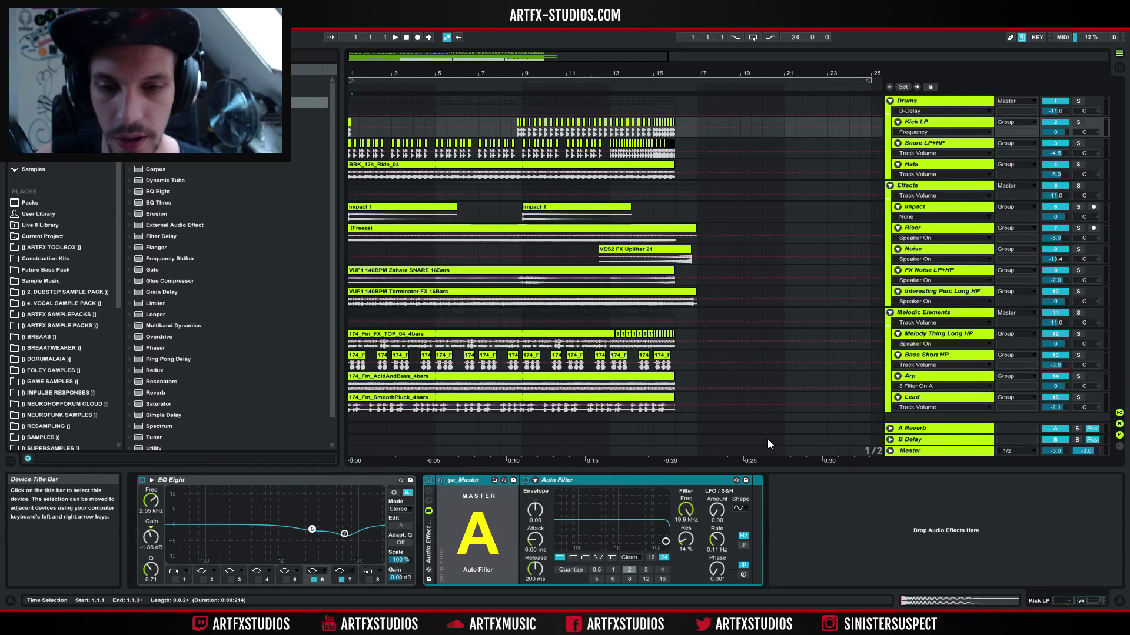
click(926, 149)
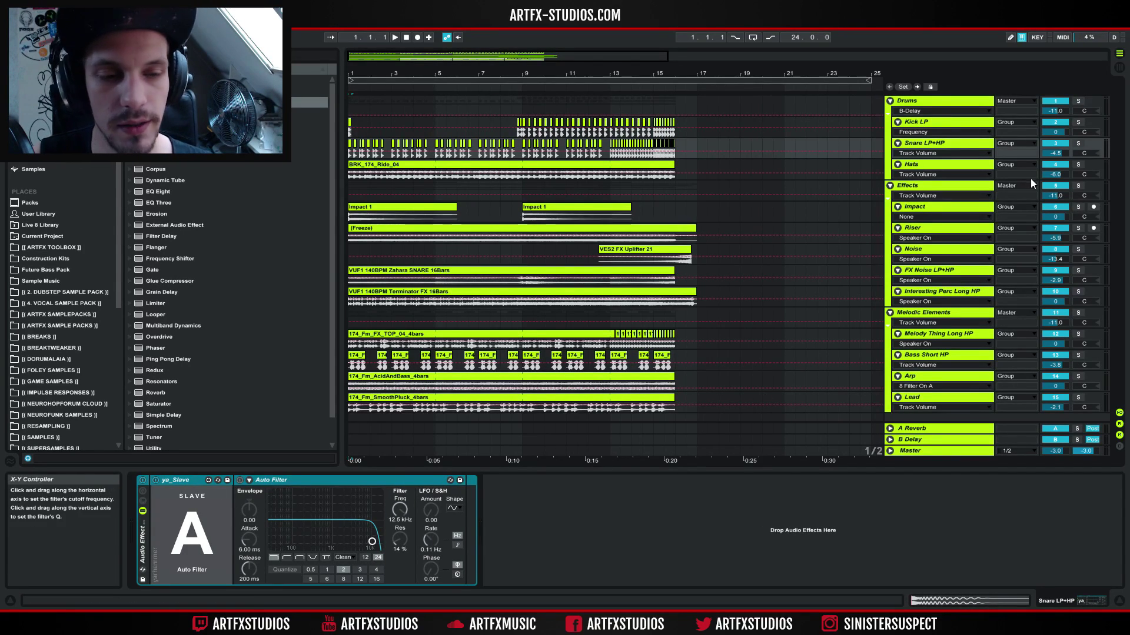
- Sweep the Kick LP Auto Filter frequency down to 26.0 Hz and up to 1.96 kHz, checking the linked Snare LP+HP filter each time
click(916, 122)
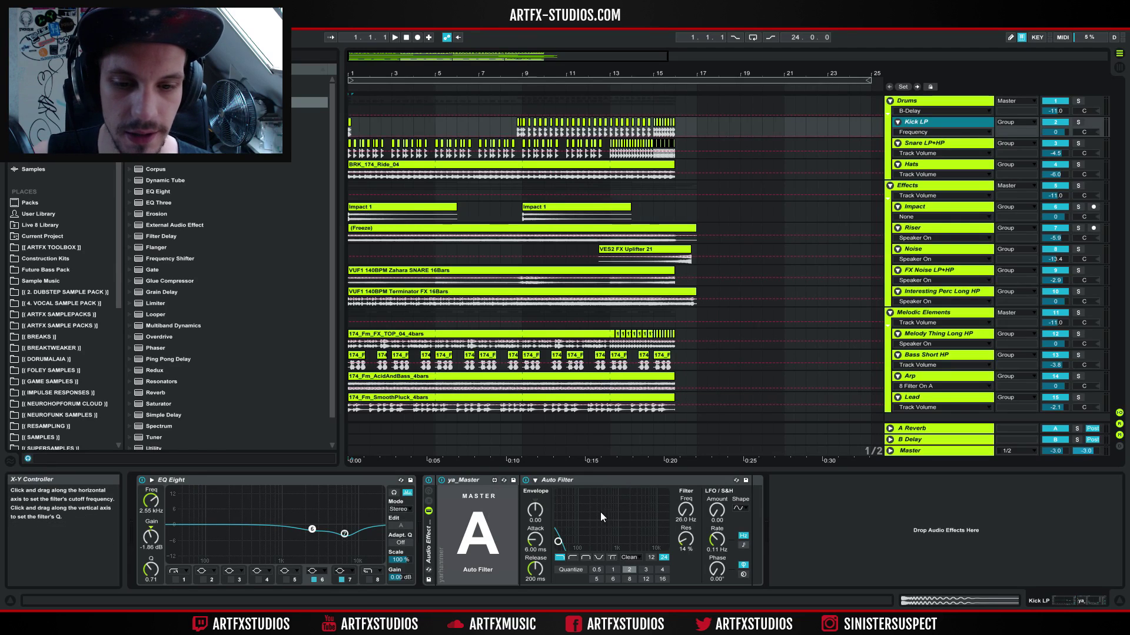
click(933, 145)
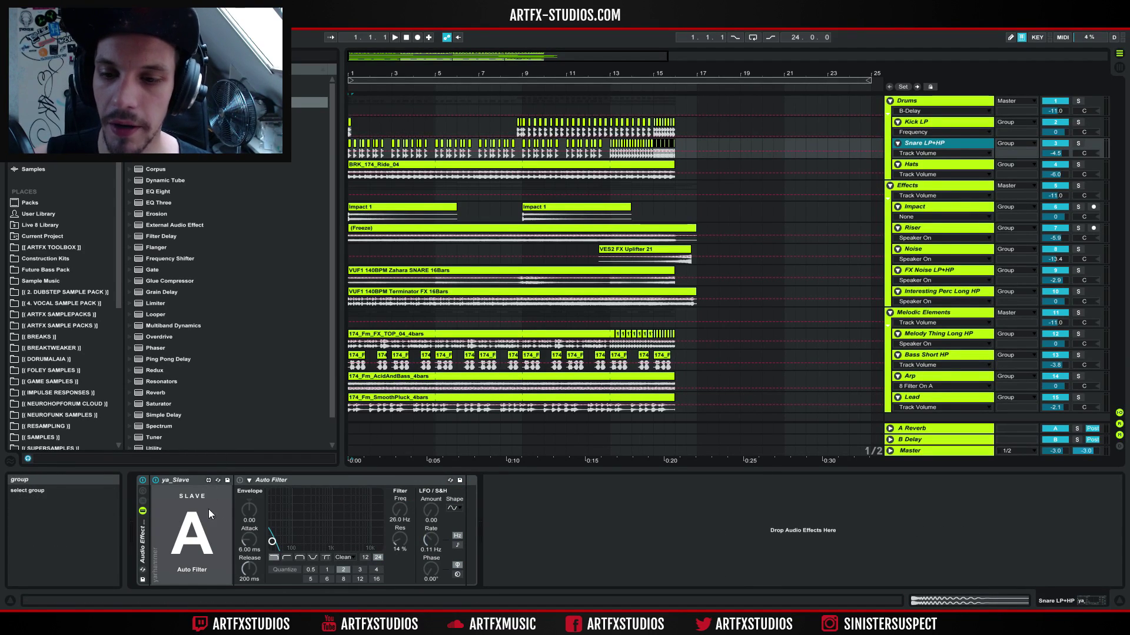
click(406, 500)
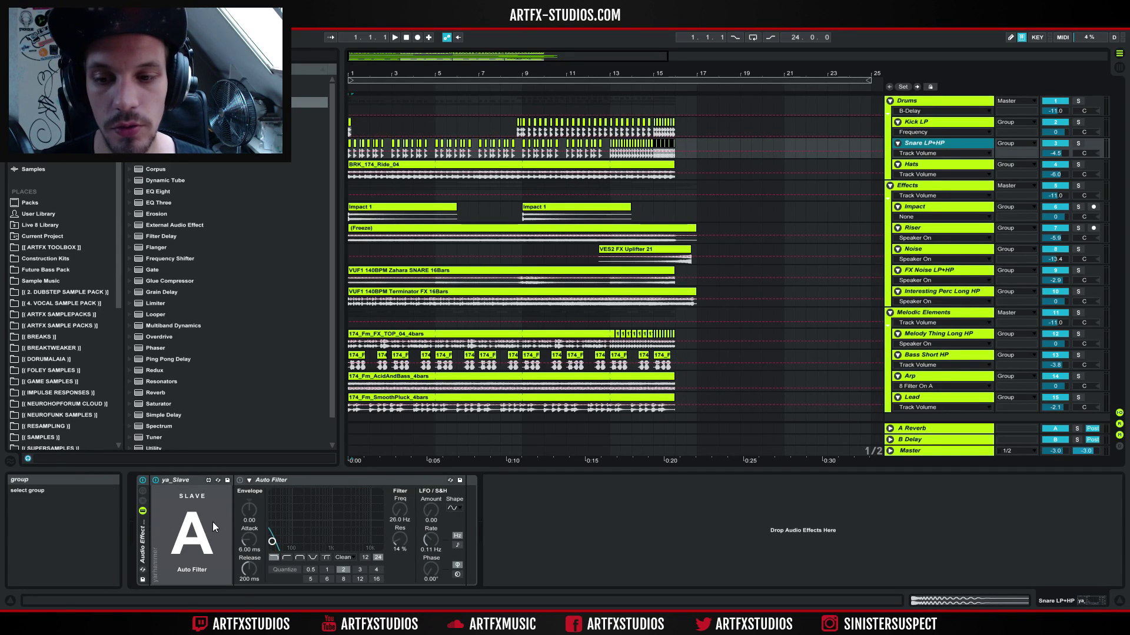
click(915, 131)
click(921, 122)
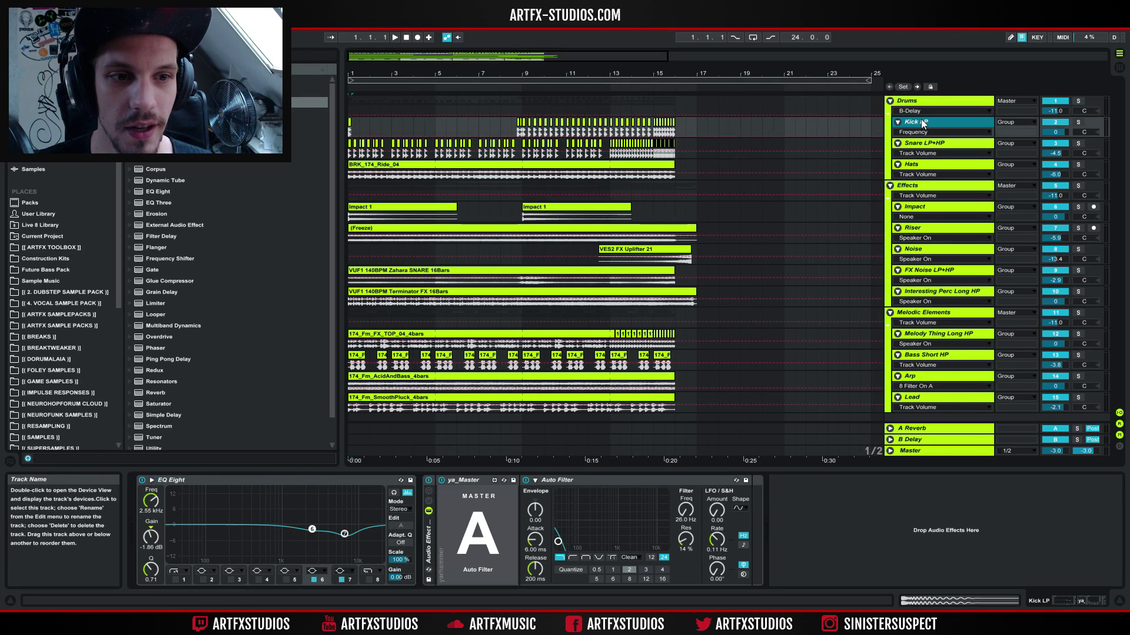
drag(557, 542, 572, 542)
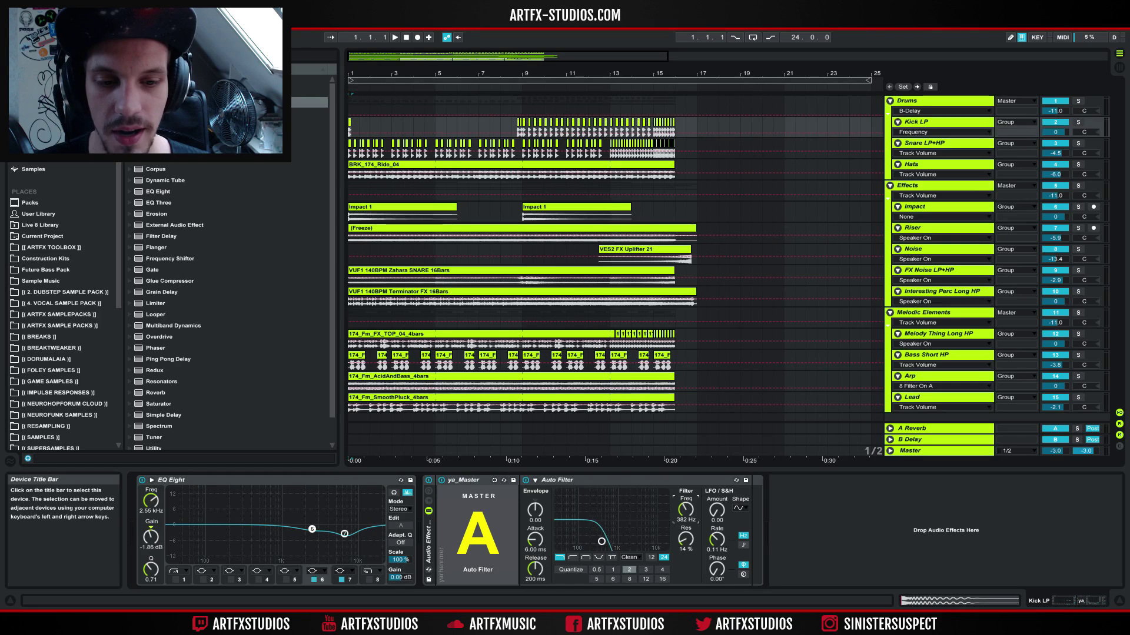
click(932, 144)
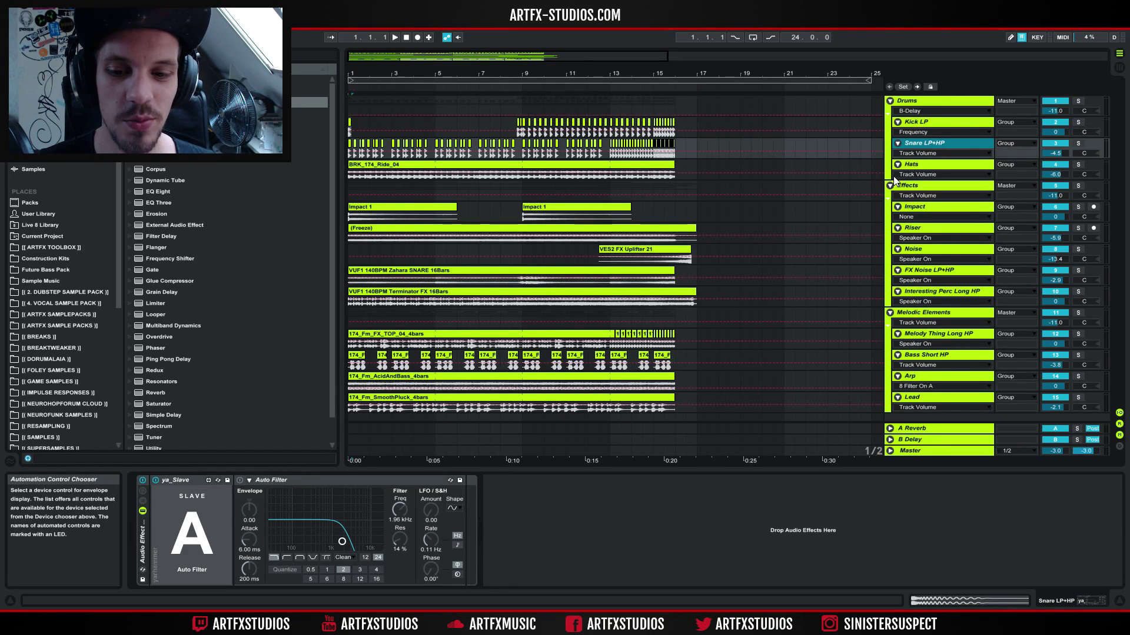
- Set the Auto Filter frequency on the Kick LP track to 120 Hz
click(931, 123)
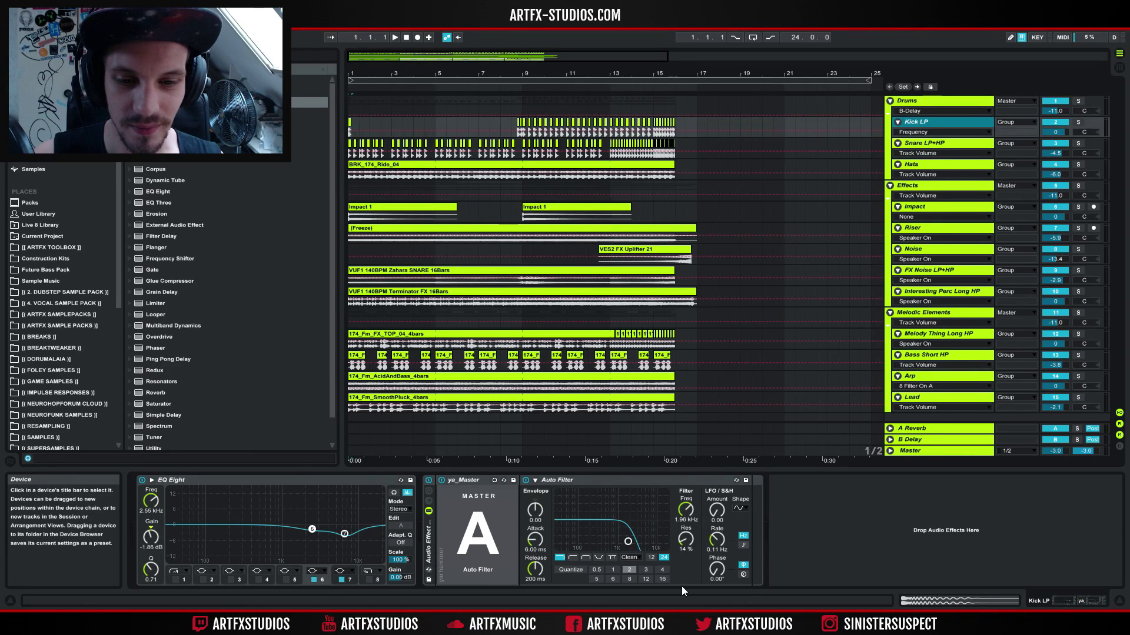
drag(694, 515, 694, 565)
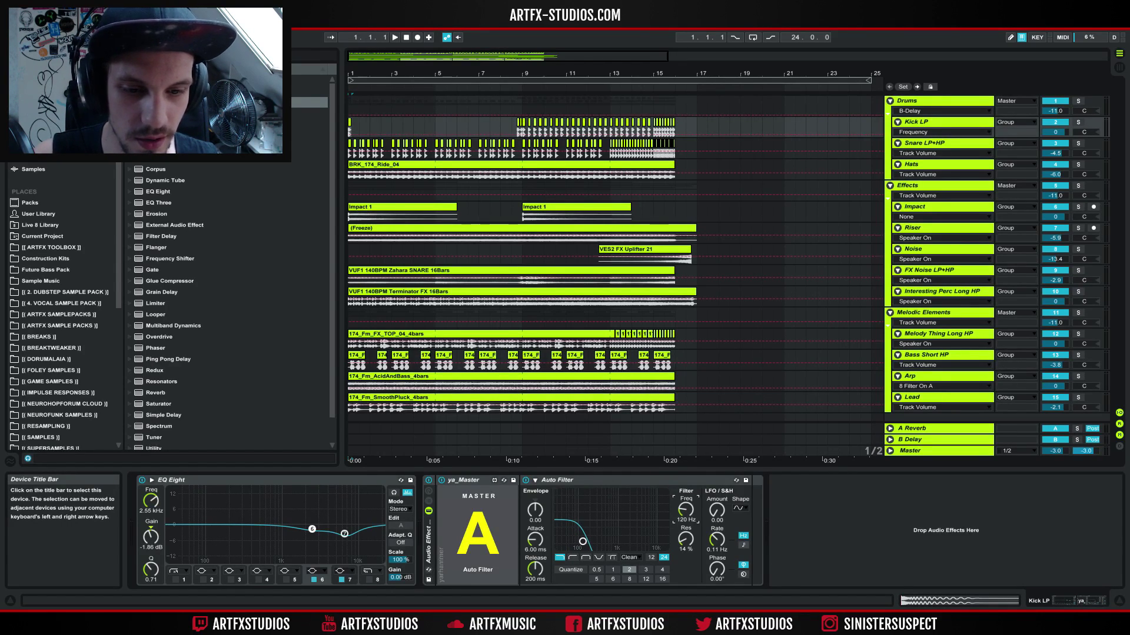
- Draw a filter frequency automation ramp on Kick LP rising from 120 Hz at bar 1 to bar 16, removing the drop at its end
click(898, 122)
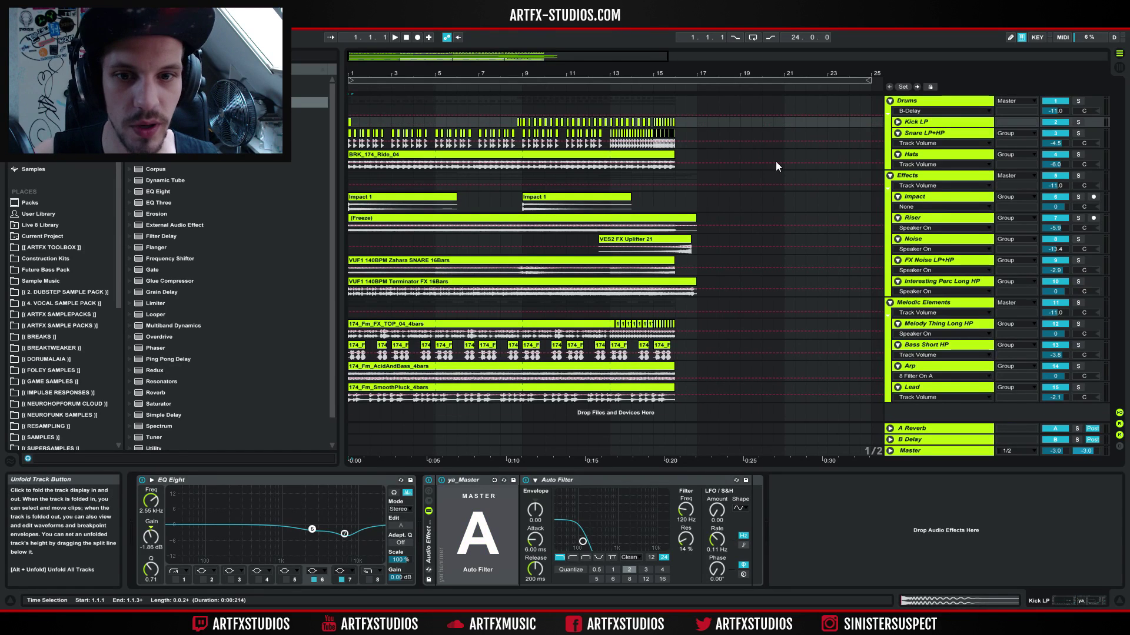
click(898, 122)
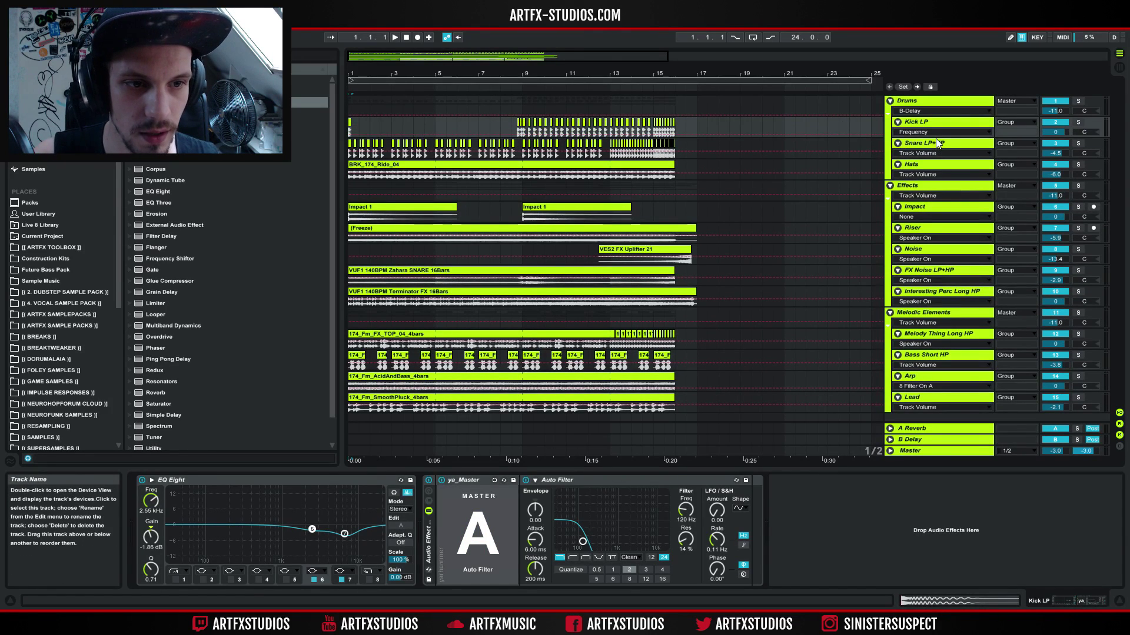
drag(936, 138, 936, 198)
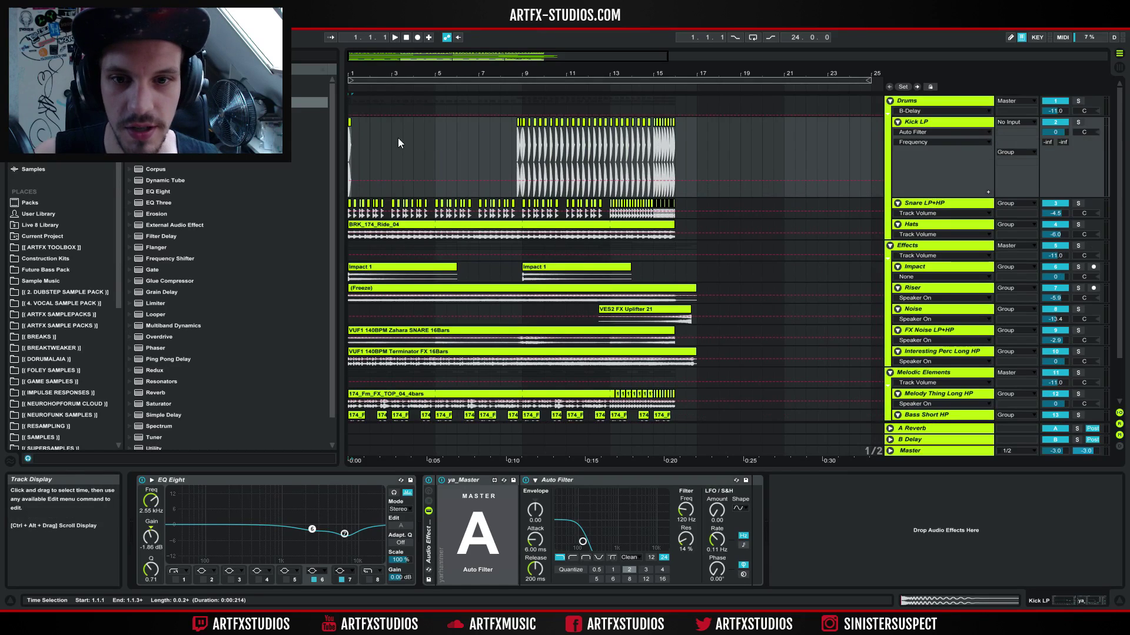
click(347, 146)
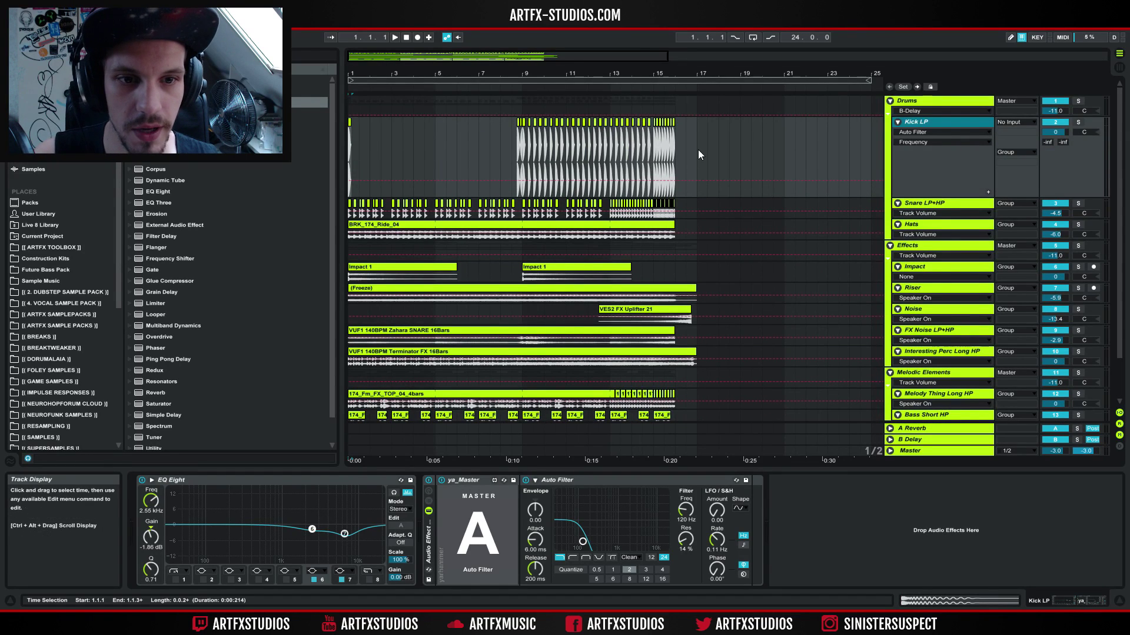
drag(679, 142, 349, 179)
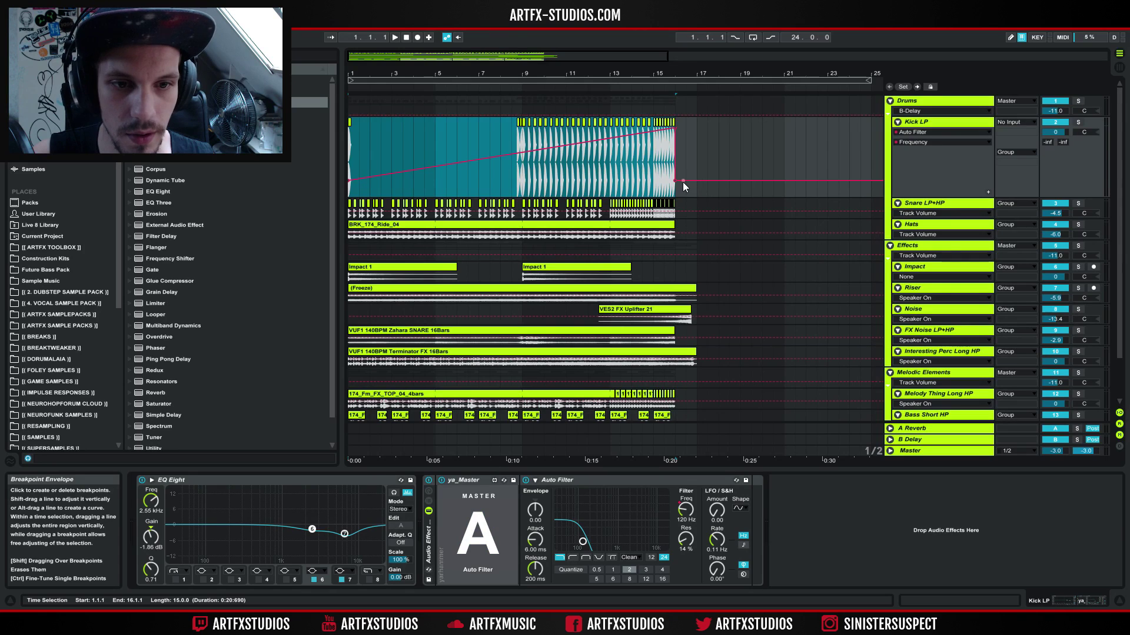
click(673, 181)
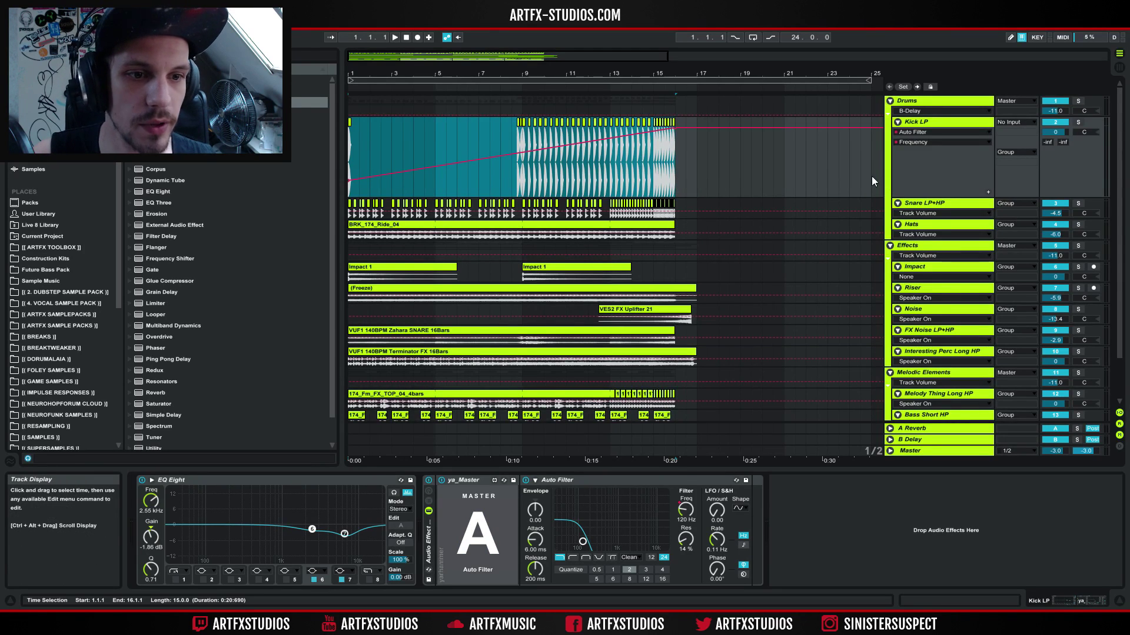
drag(916, 198, 916, 139)
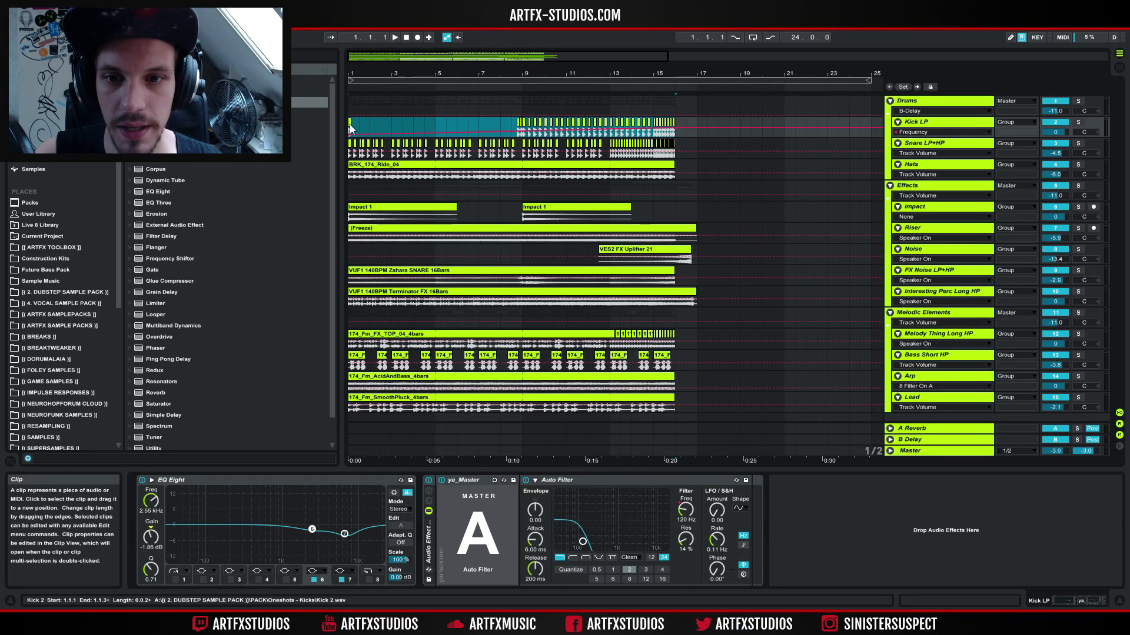
click(349, 121)
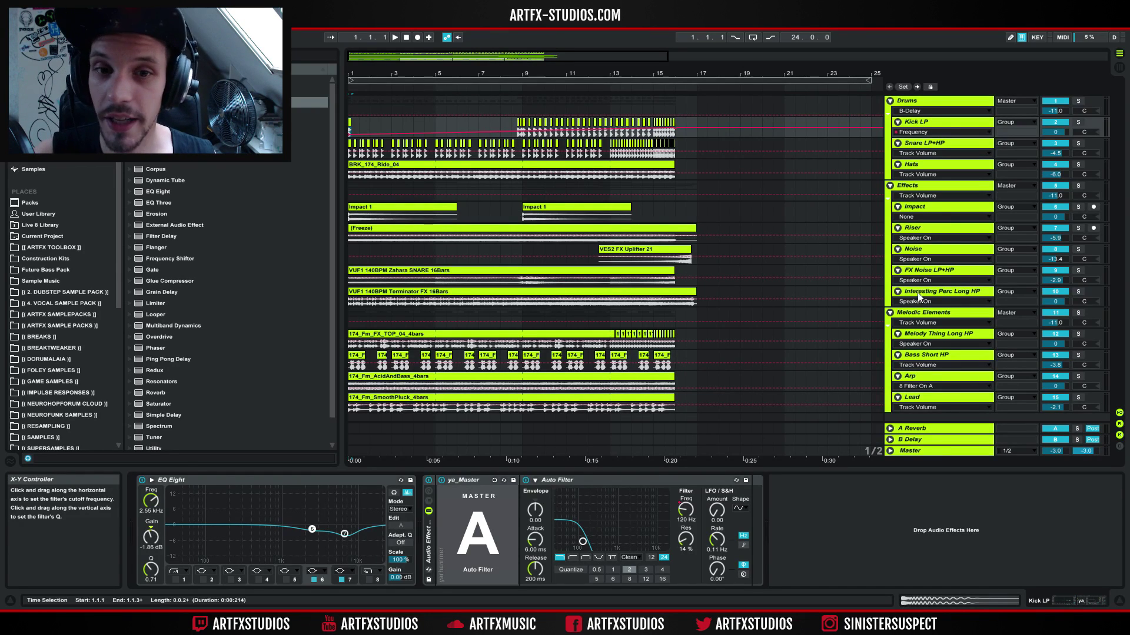
- Solo the Drums group and play the build-up from the start, watching the linked Auto Filter on Snare LP+HP
click(935, 146)
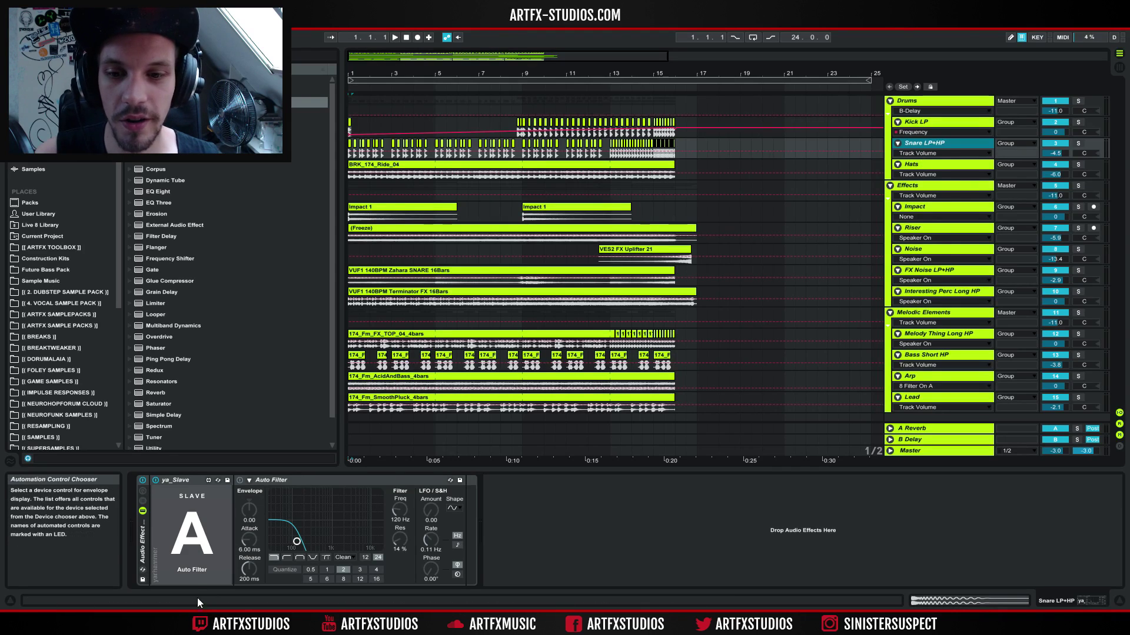
click(325, 556)
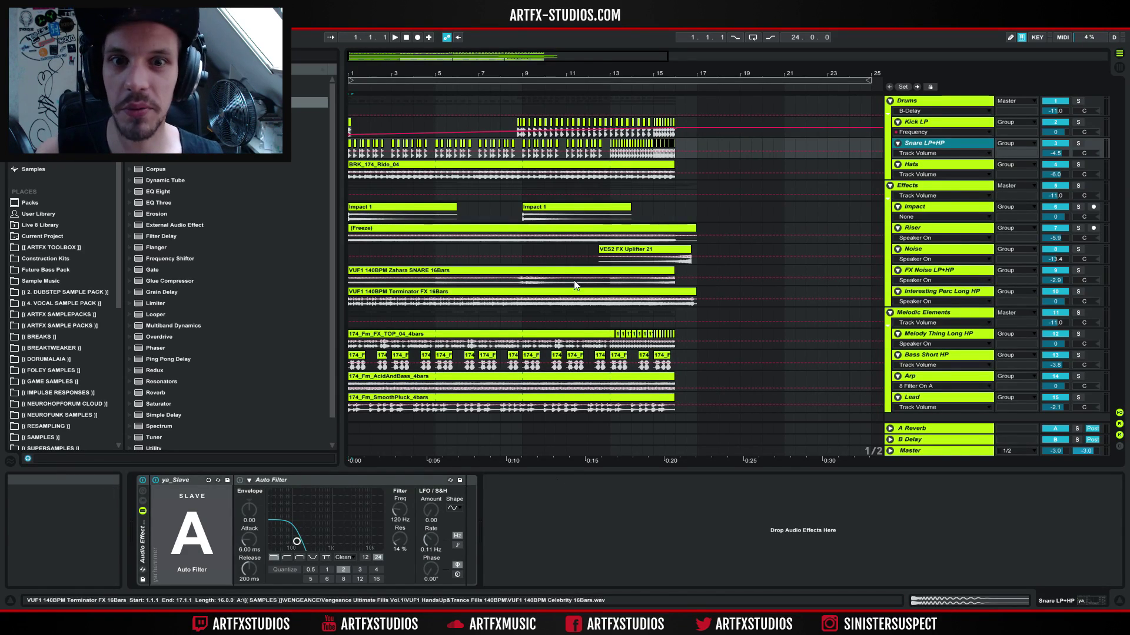
click(365, 124)
key(space)
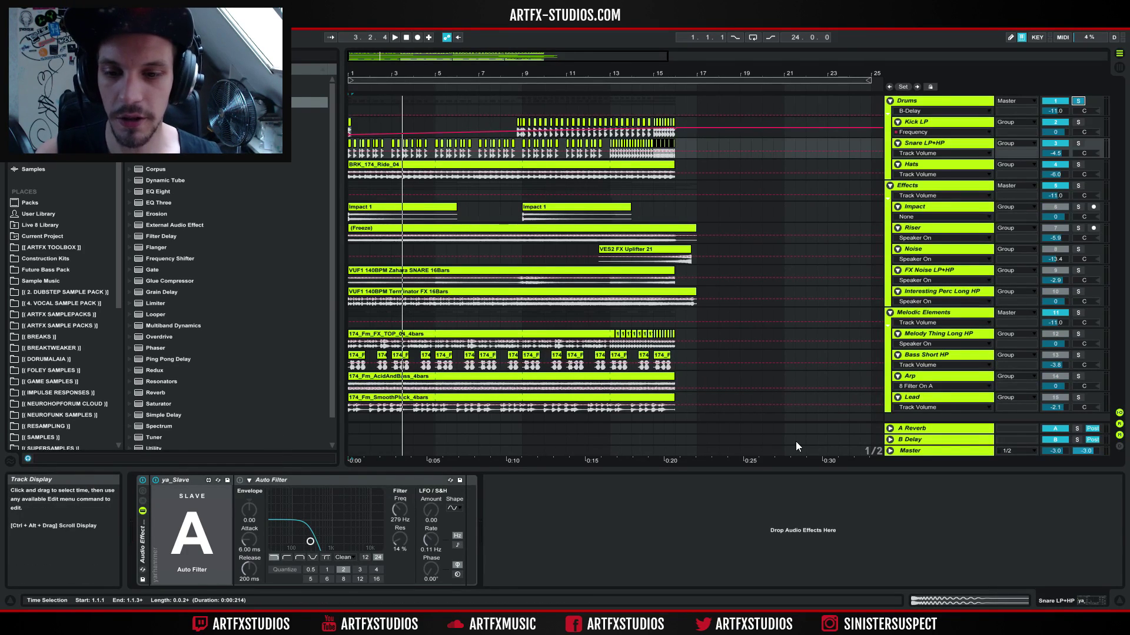
key(space)
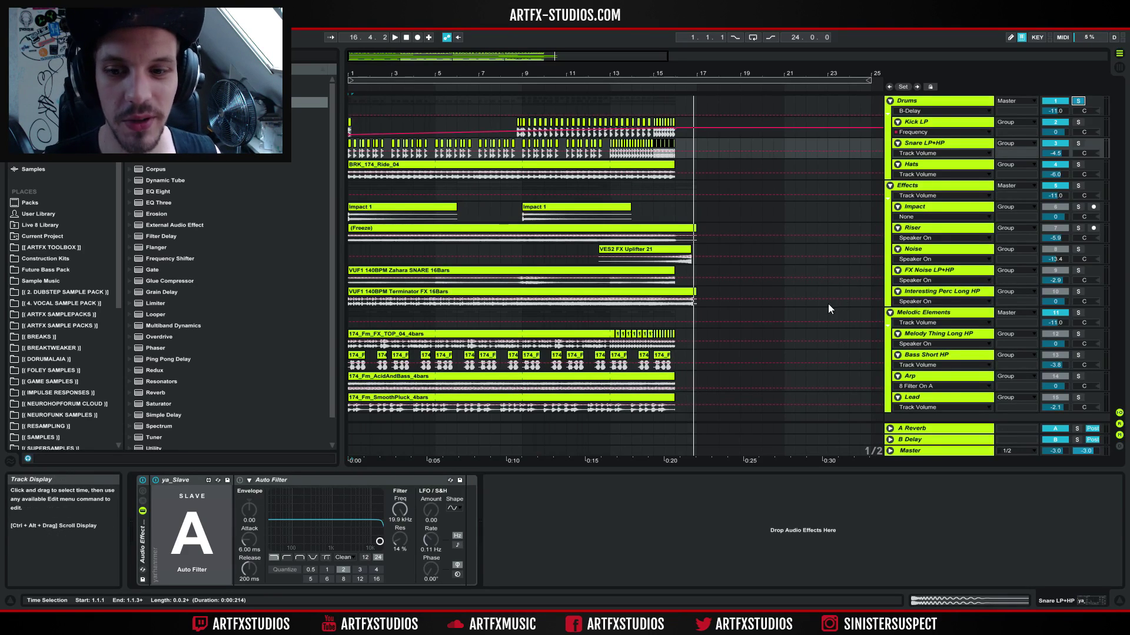
- Copy the ya_Slave and Auto Filter rack from Snare LP+HP, and audition the FX Noise LP+HP and Riser tracks in solo
click(144, 542)
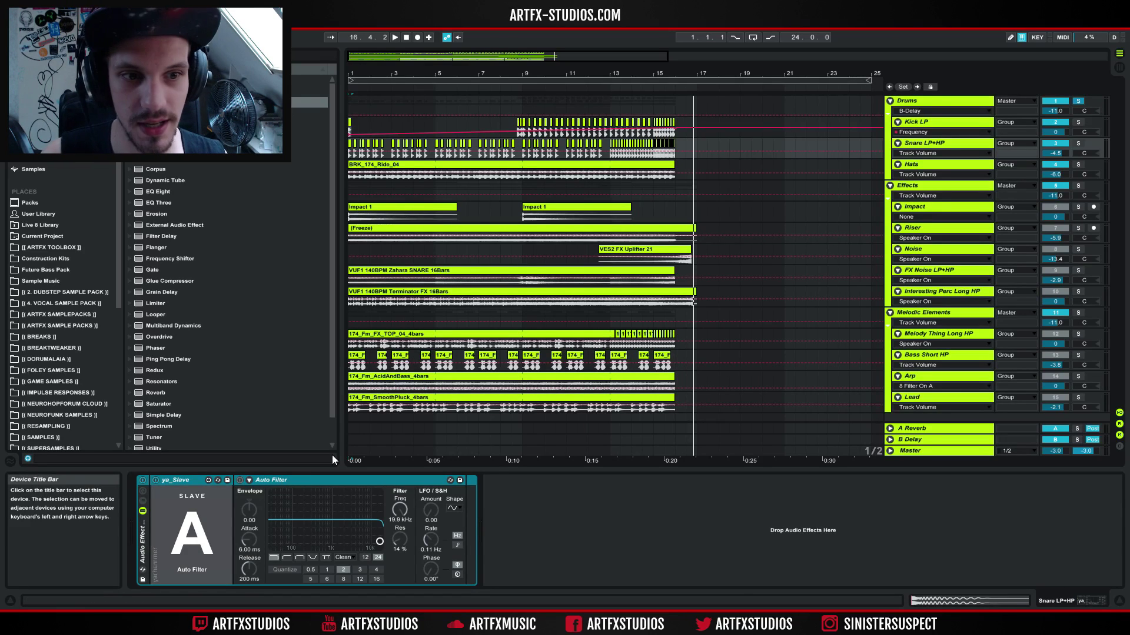
click(919, 273)
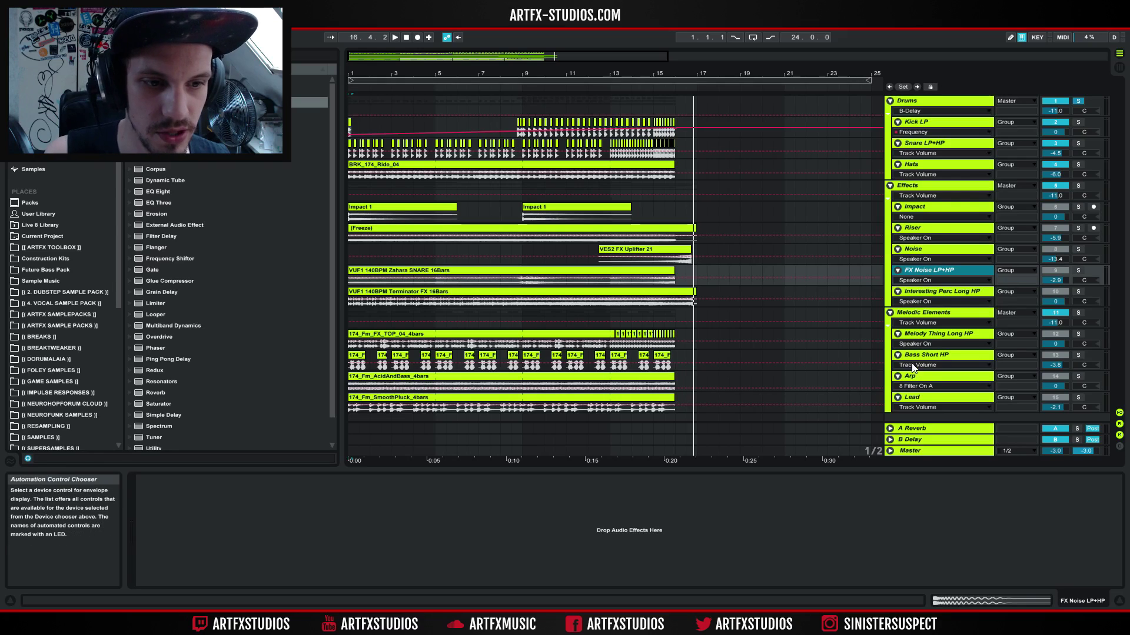
click(1077, 271)
key(space)
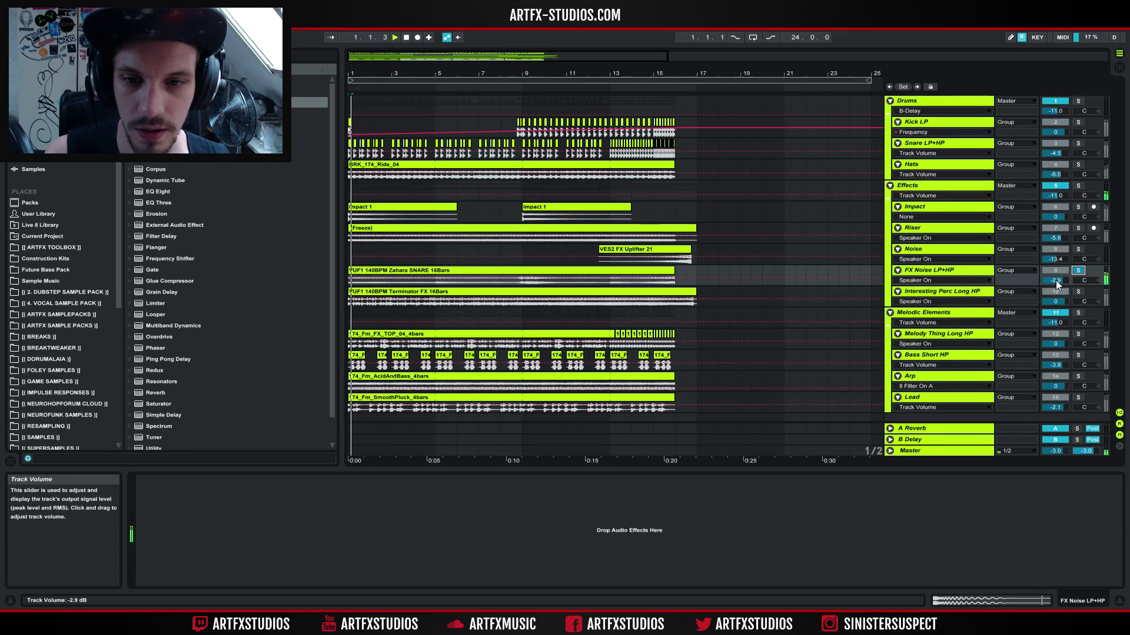
click(1078, 228)
key(space)
key(space)
- Paste the ya_Slave and Auto Filter rack onto the Riser track
click(936, 227)
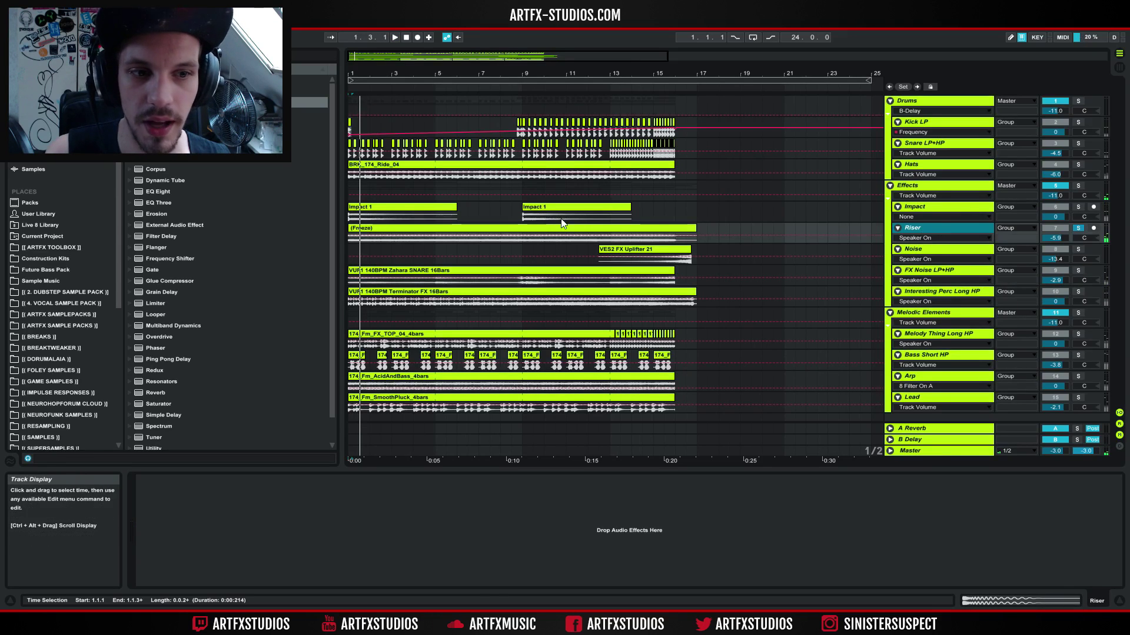
click(594, 494)
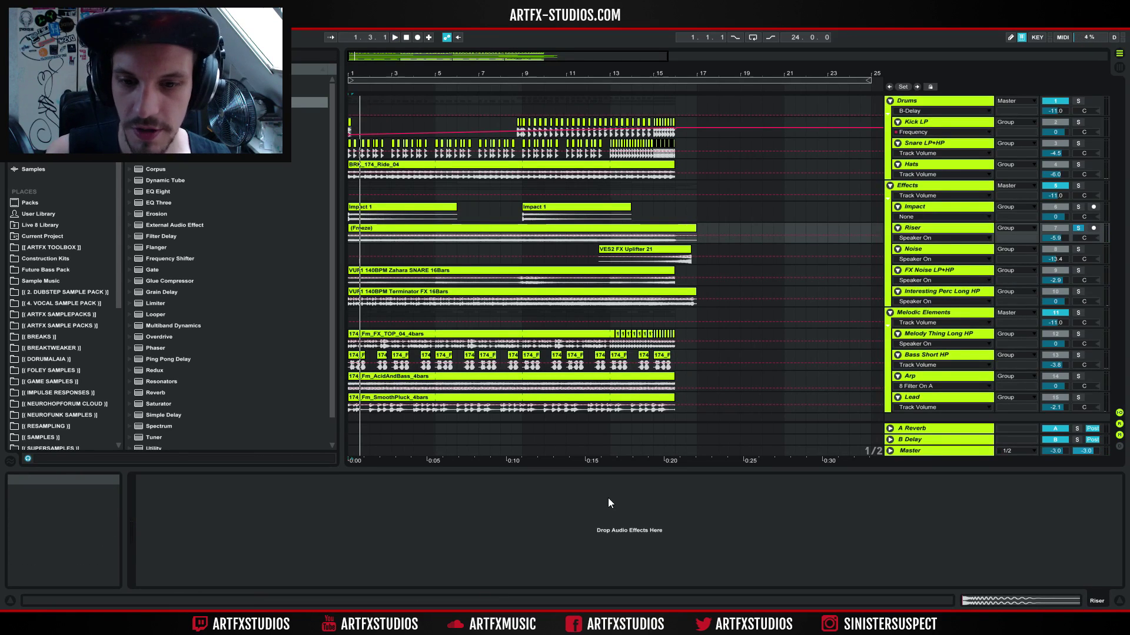
key(ctrl+z)
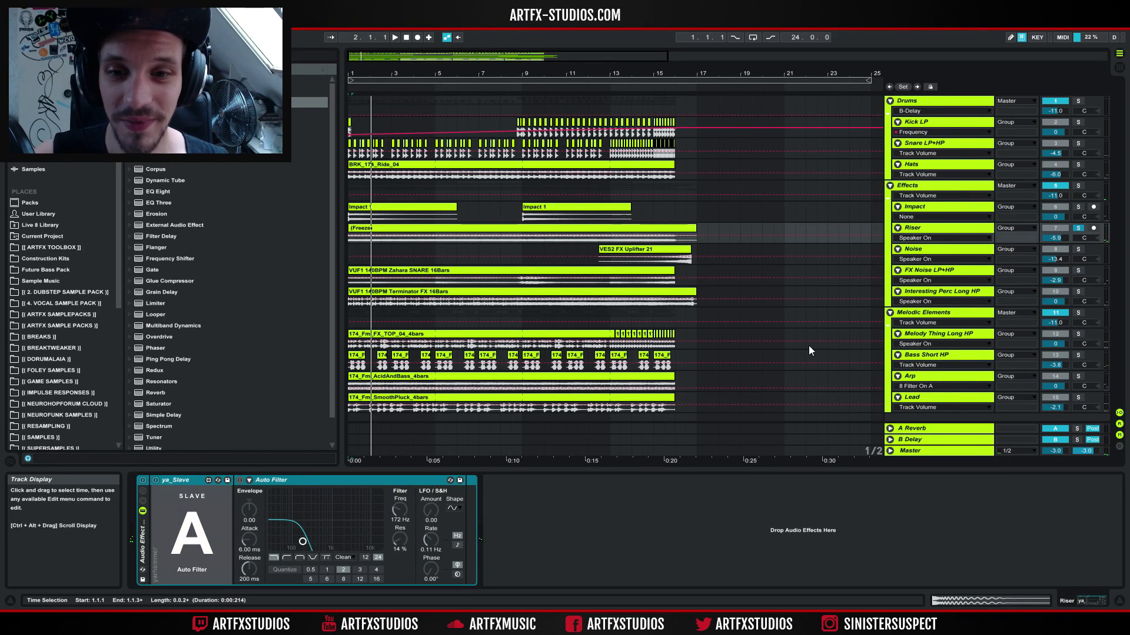
- Play the soloed Riser track with its linked filter, unsolo it, and compare the Auto Filters on Kick LP and Snare LP+HP
key(space)
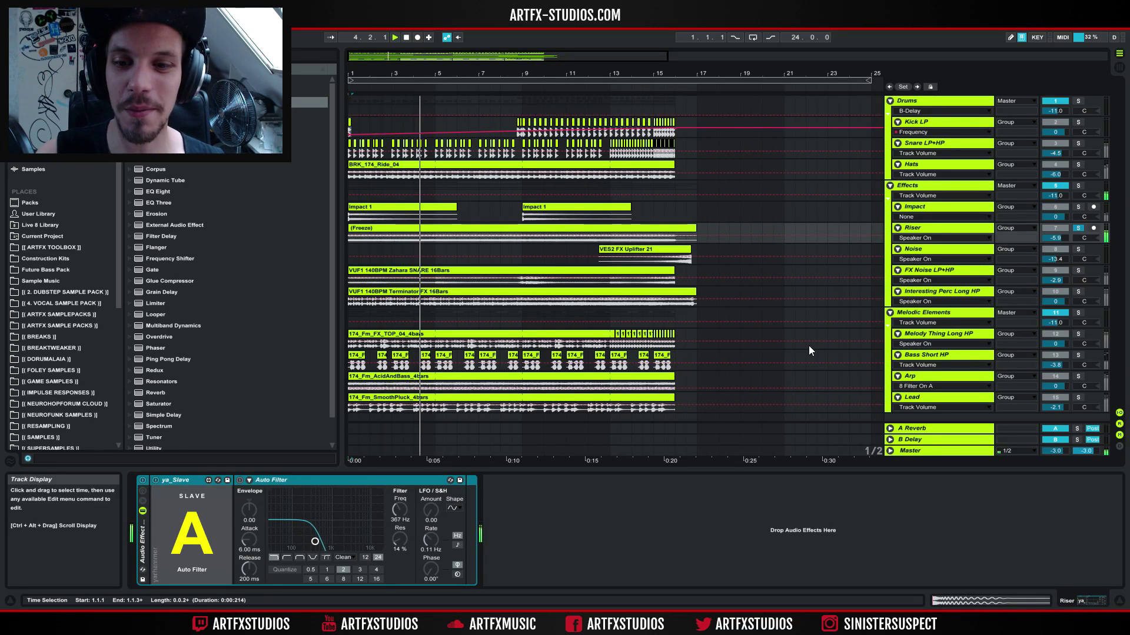
click(1078, 228)
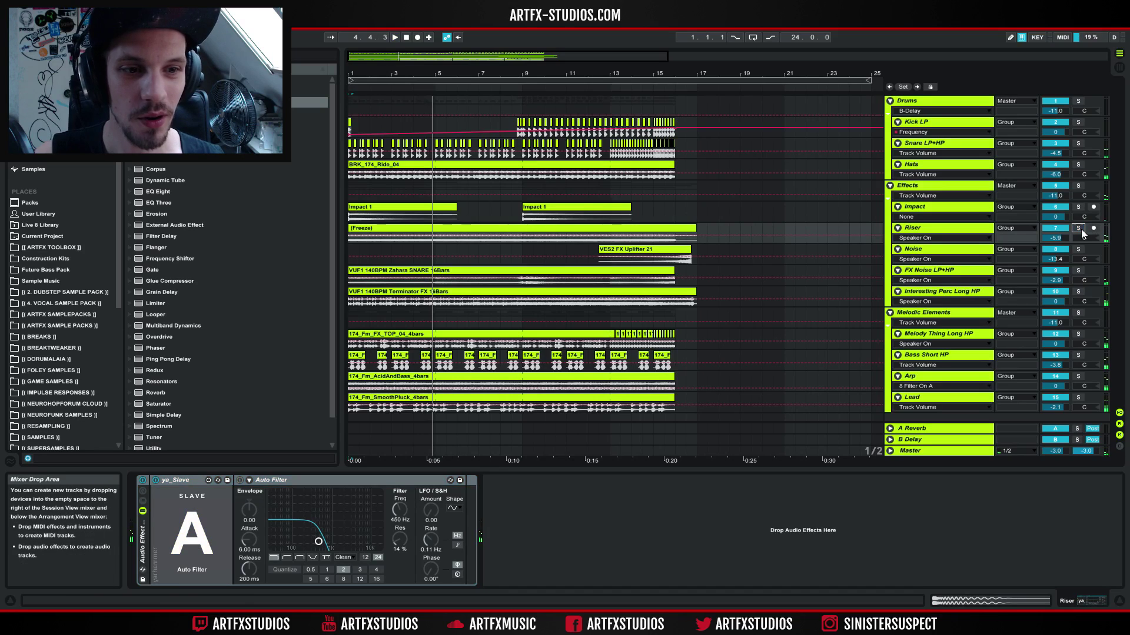
click(936, 123)
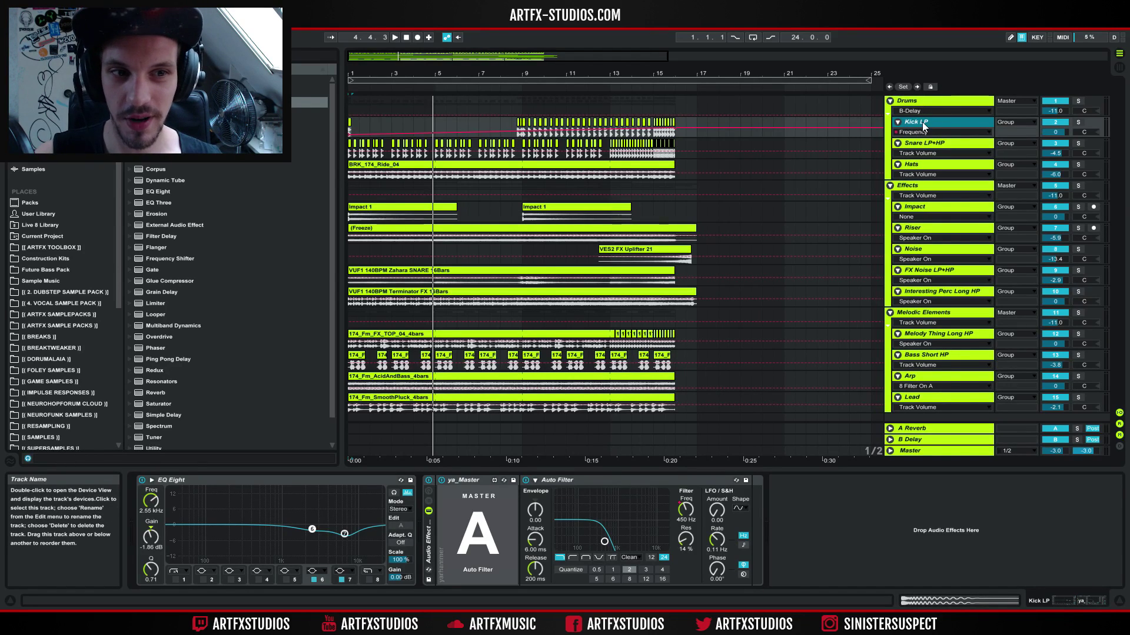
click(919, 145)
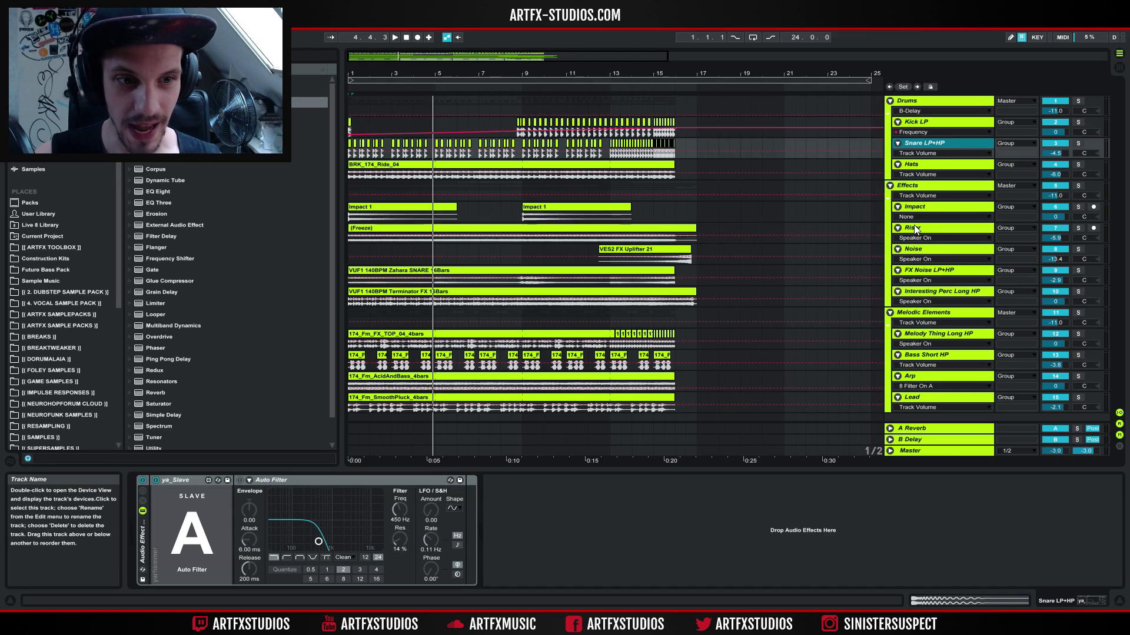
- Colour the Effects group track red
right_click(911, 185)
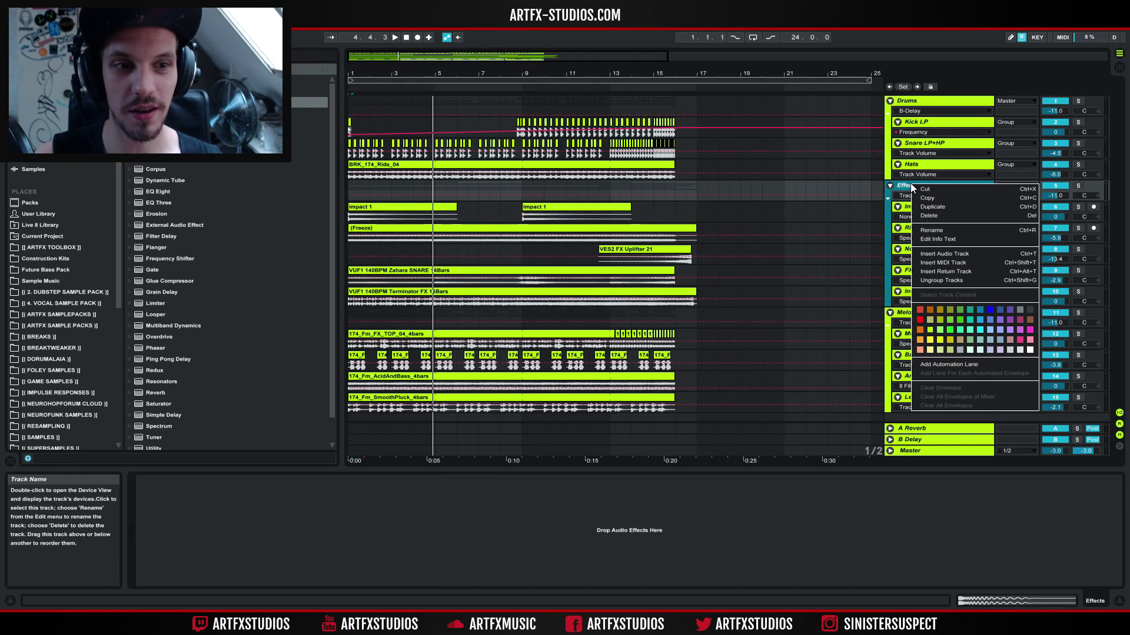
click(921, 320)
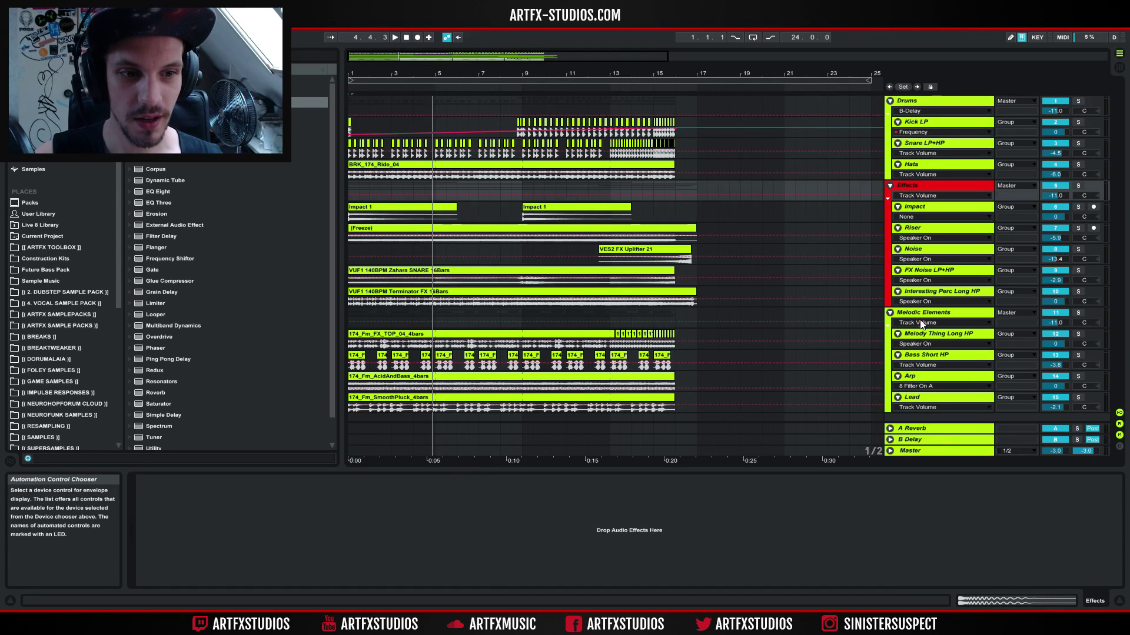
- Colour all tracks inside the Effects group, from Impact to Interesting Perc Long HP, red
click(915, 211)
shift+click(929, 290)
right_click(930, 291)
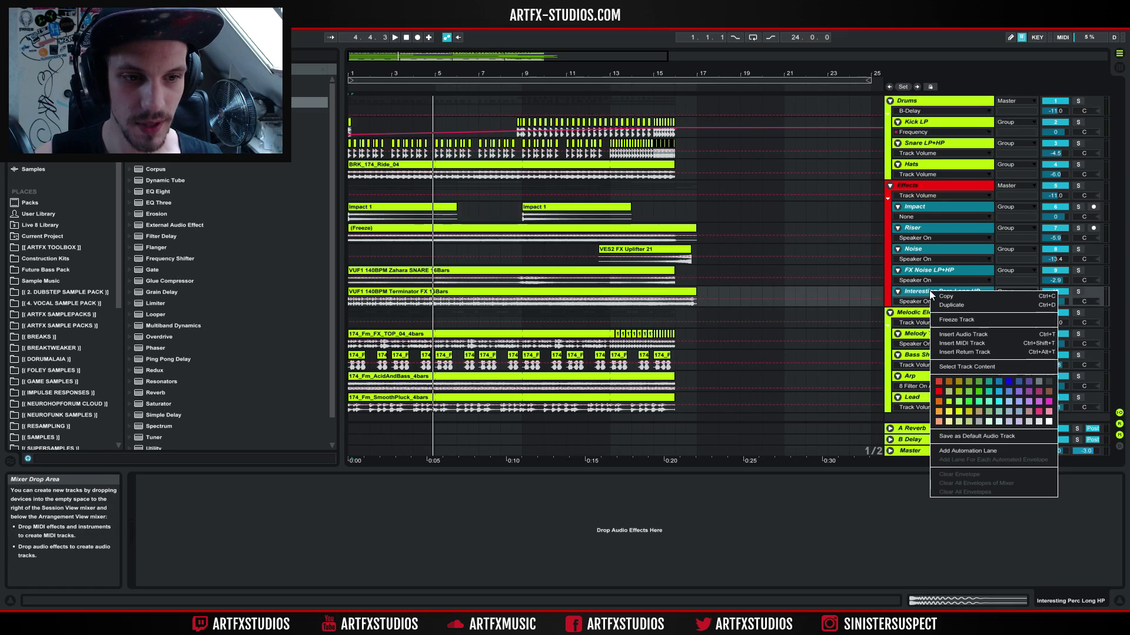
click(936, 386)
- Colour all clips on the Effects group's tracks red to match the group
drag(697, 210, 340, 306)
right_click(362, 291)
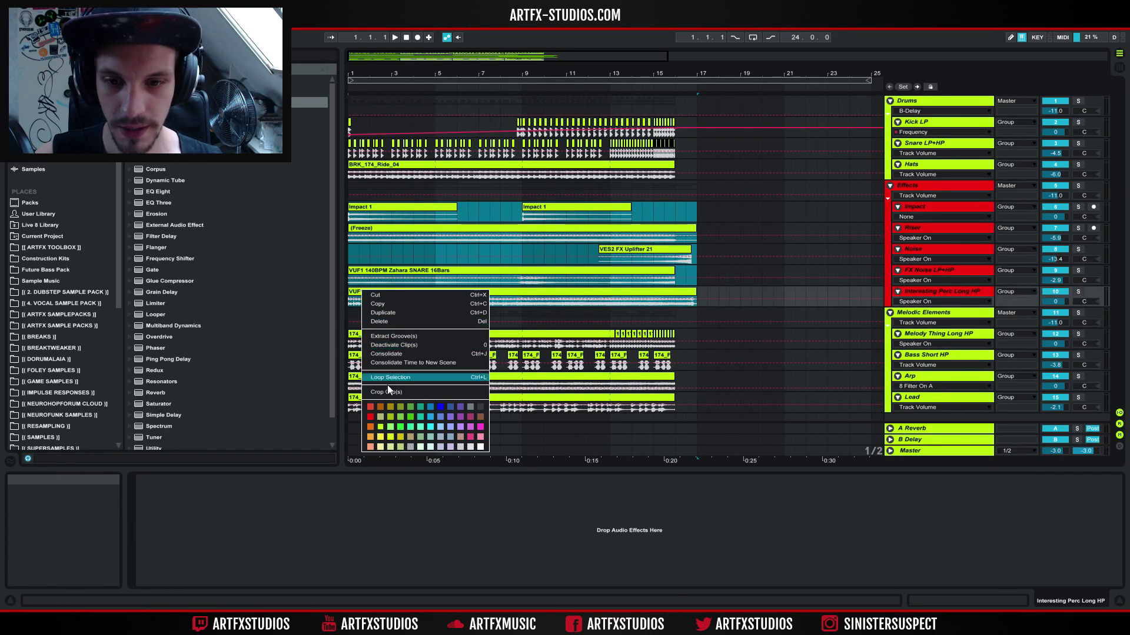
click(370, 421)
right_click(396, 292)
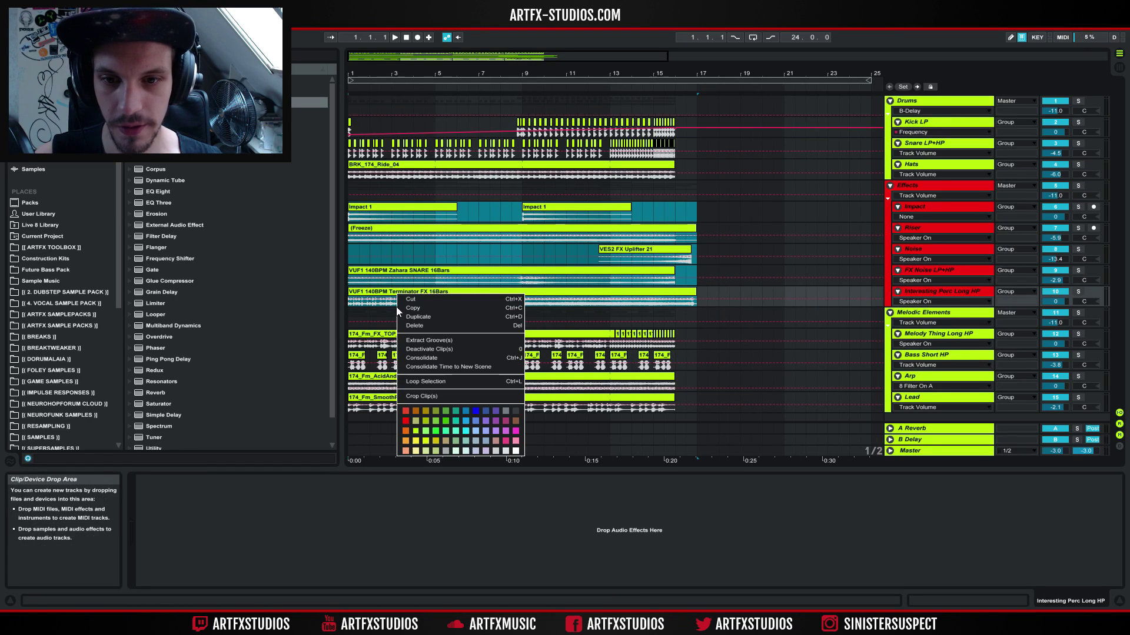
click(404, 420)
click(747, 233)
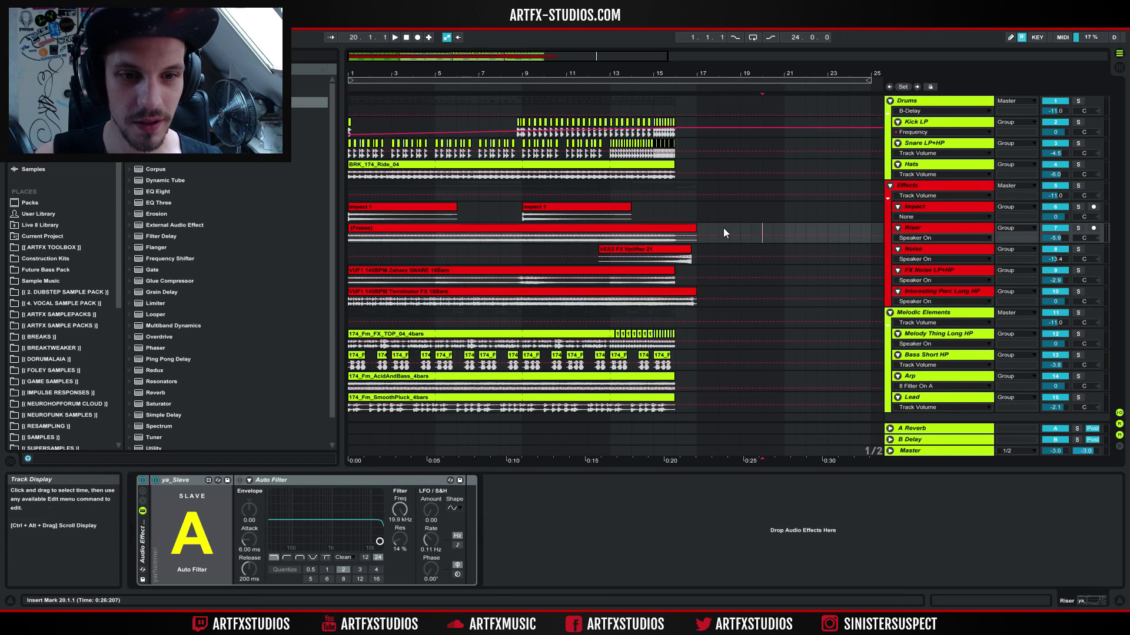
- Copy the ya_Slave and Auto Filter rack from the Riser track to the FX Noise LP+HP track
click(676, 230)
click(919, 228)
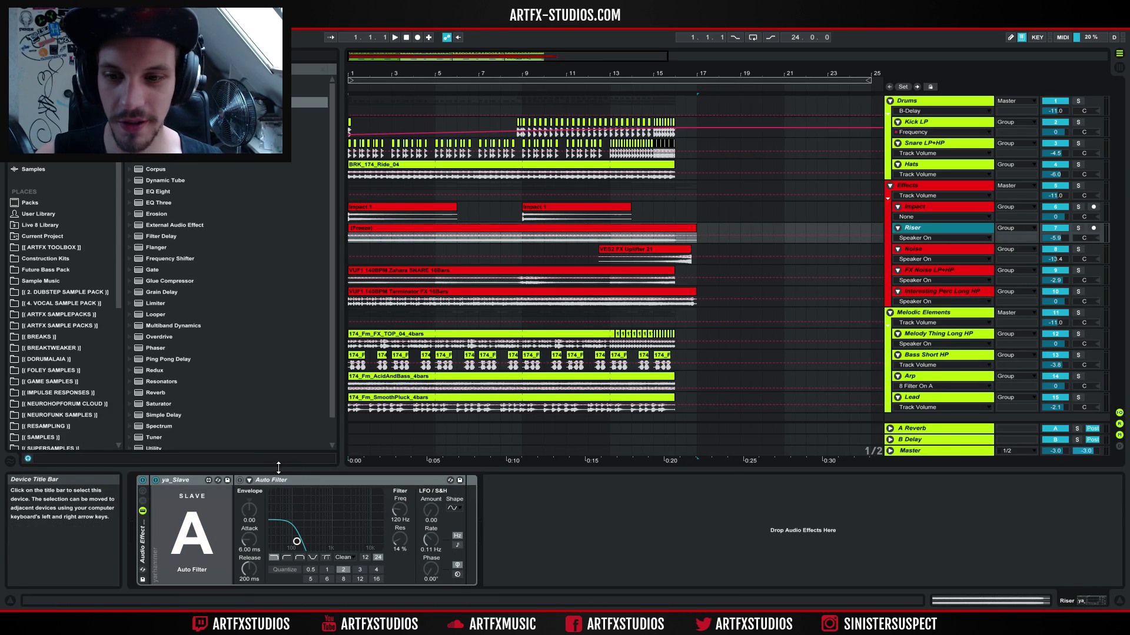
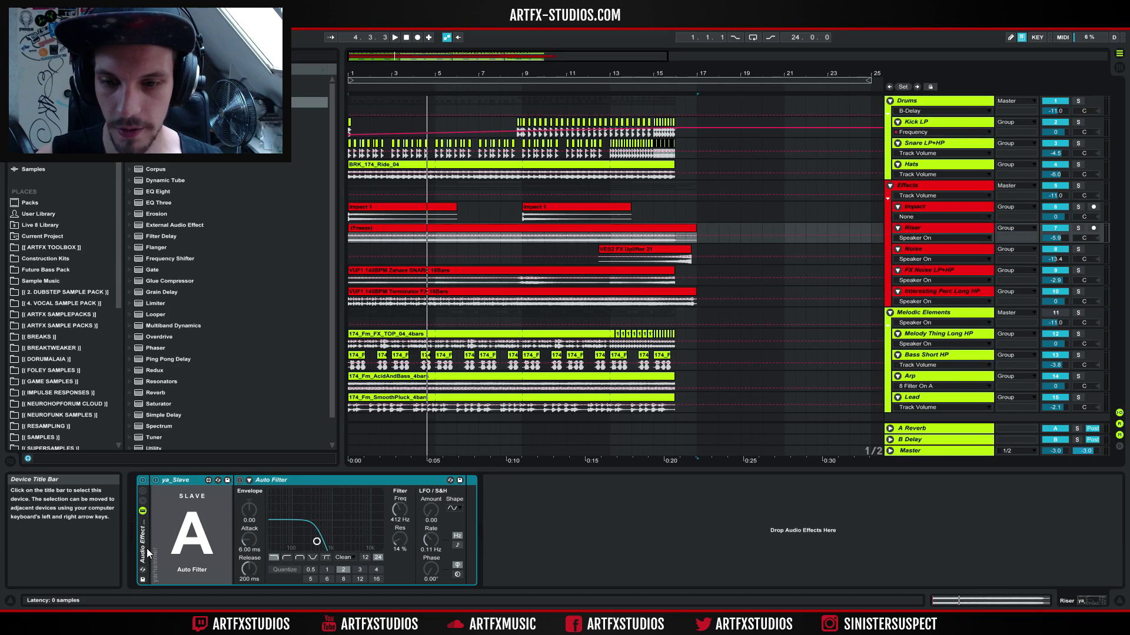
click(937, 270)
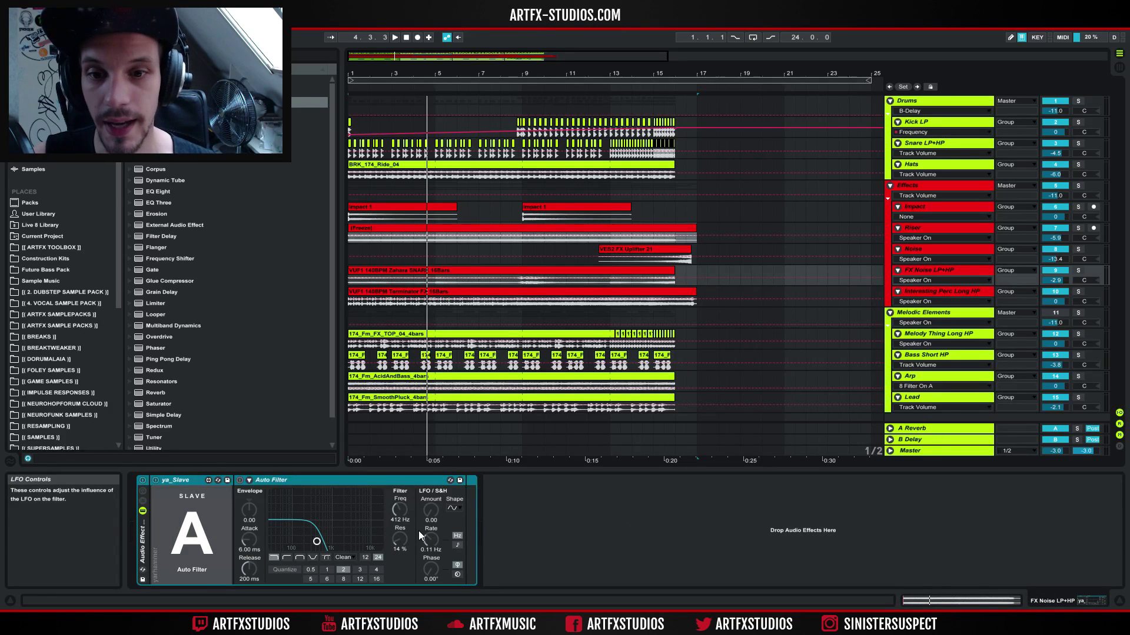
- Play the build-up and audition the FX Noise LP+HP and Riser tracks in solo
key(space)
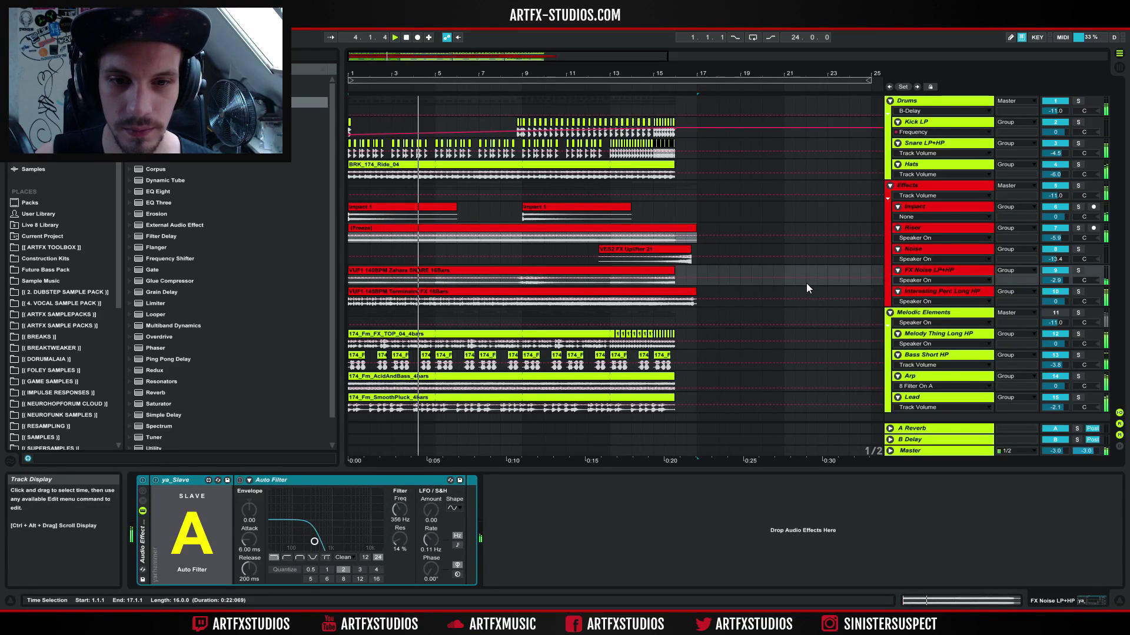
click(934, 271)
click(1082, 271)
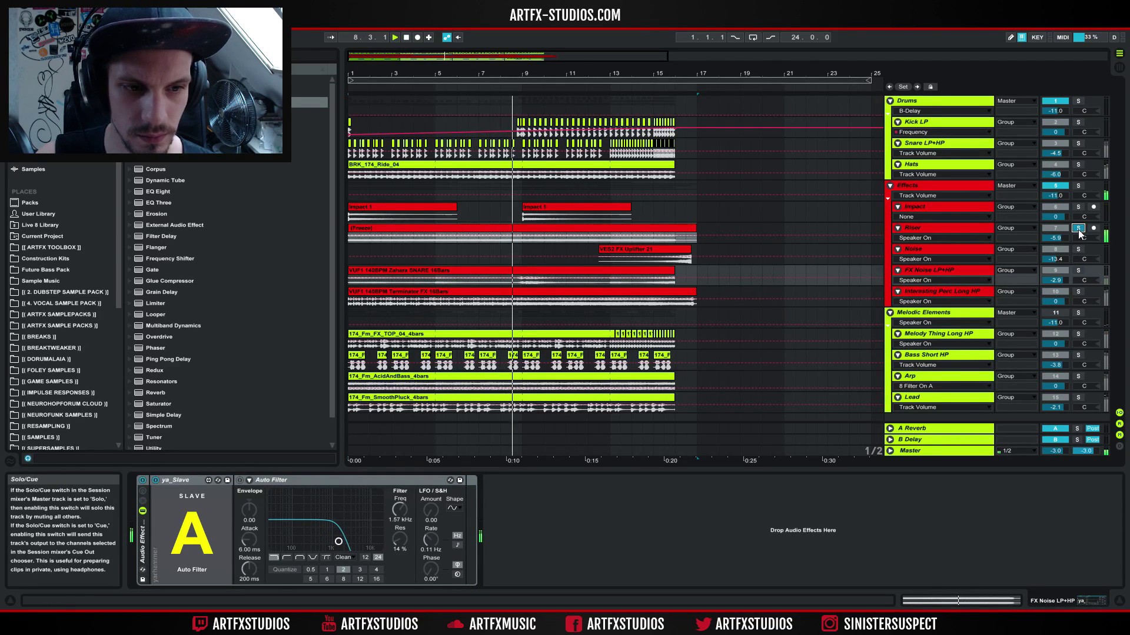
- Solo Interesting Perc Long HP and add an EQ Eight with its low-cut band at 220 Hz and a Q of 0.53
click(1078, 291)
click(953, 288)
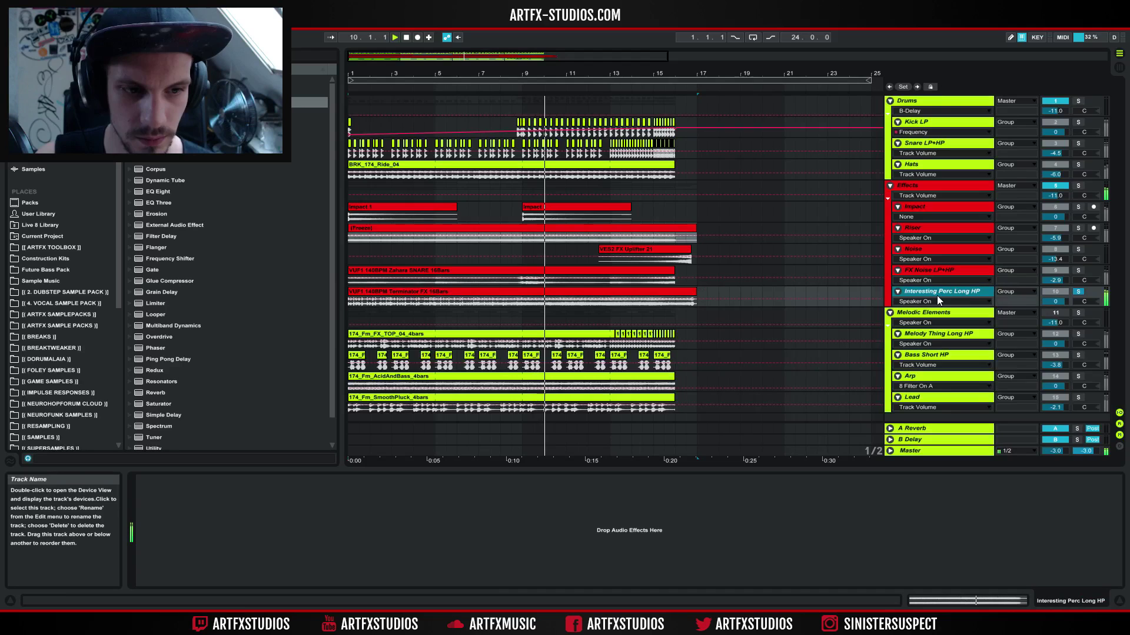
drag(157, 191, 316, 517)
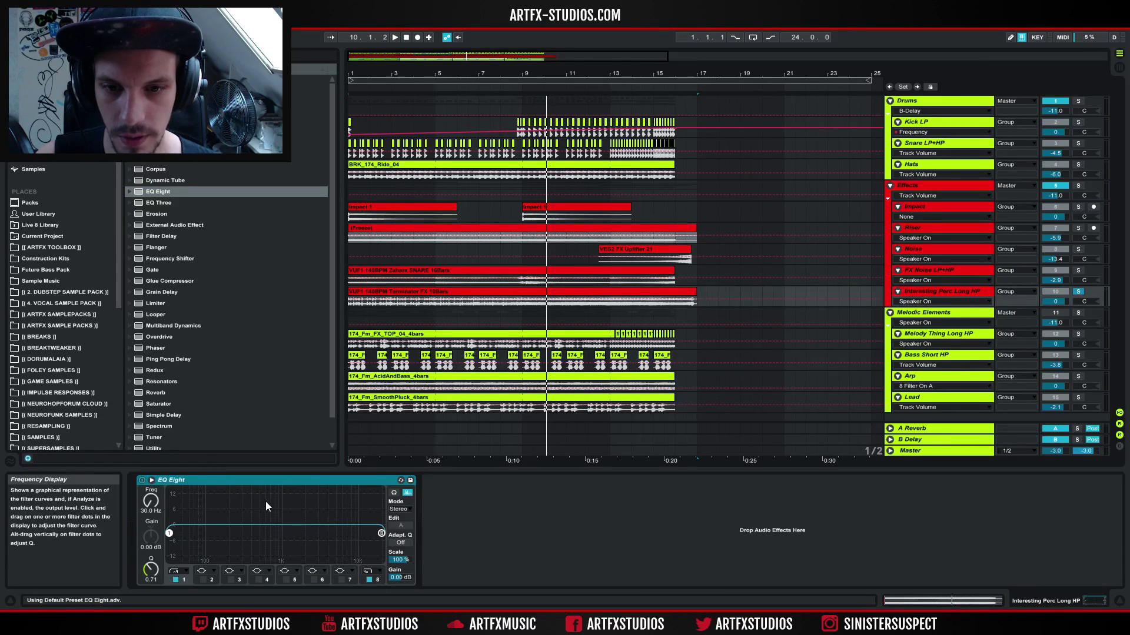
drag(169, 533, 233, 537)
key(space)
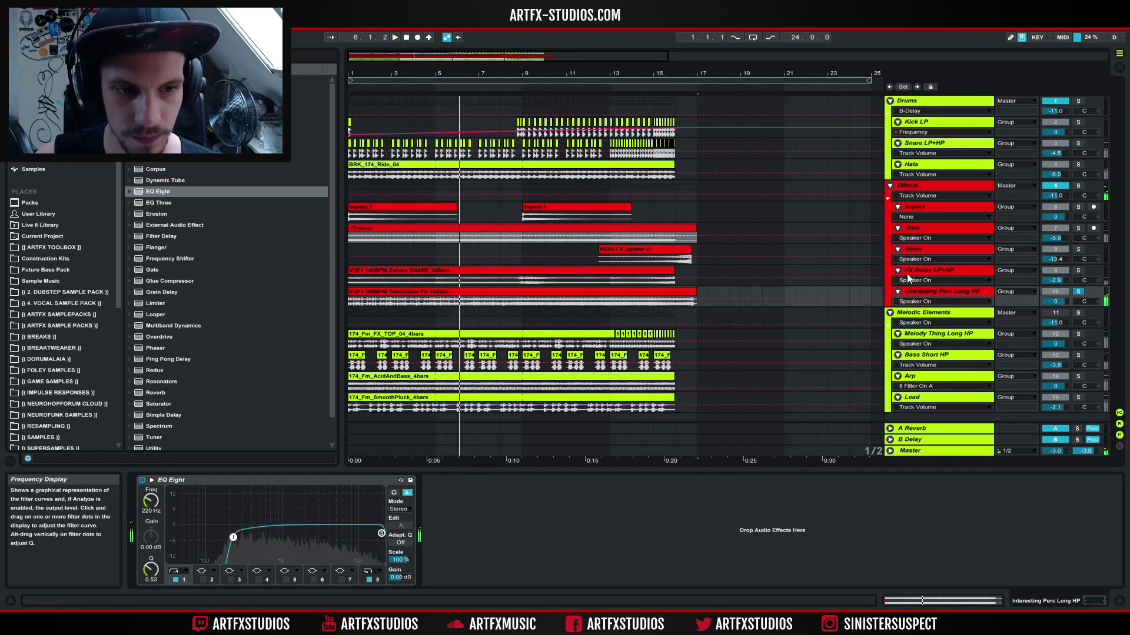
- Unsolo Interesting Perc Long HP, play the full build-up, and lower that track's volume to -6.2 dB
click(952, 293)
click(1078, 292)
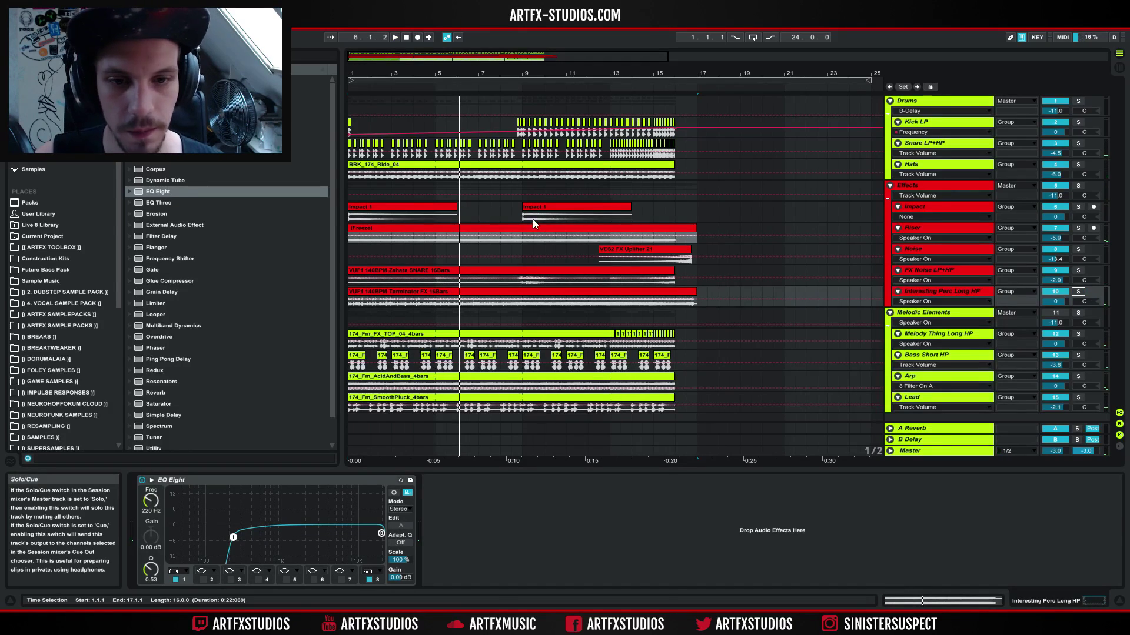
key(space)
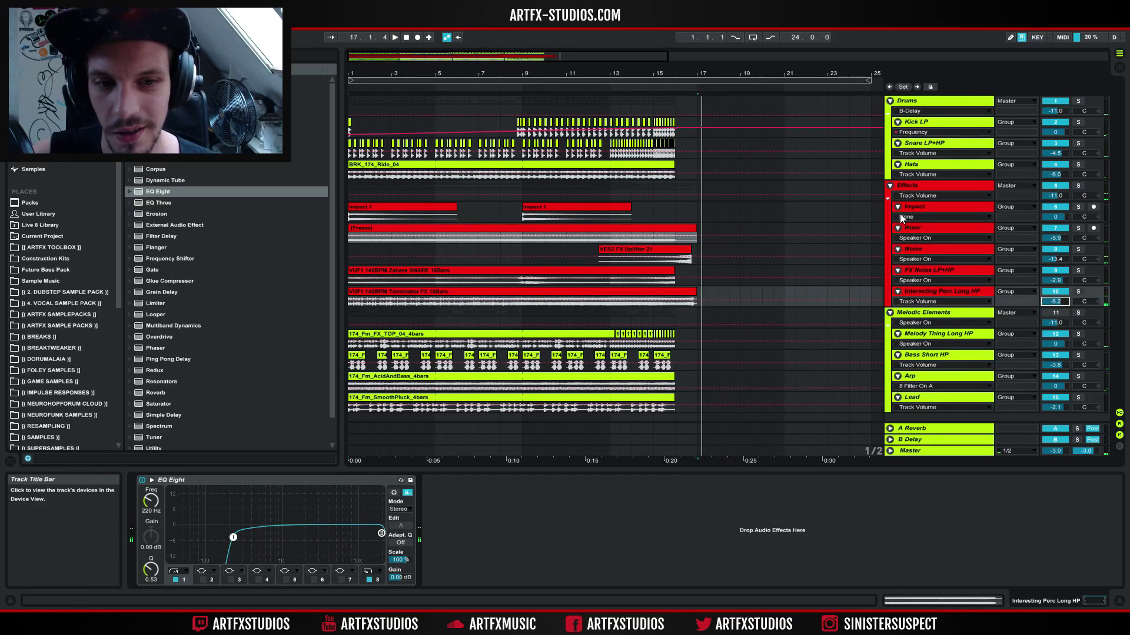
- Add ya_Master after the existing rack on Snare LP+HP and set its channel to B
click(916, 121)
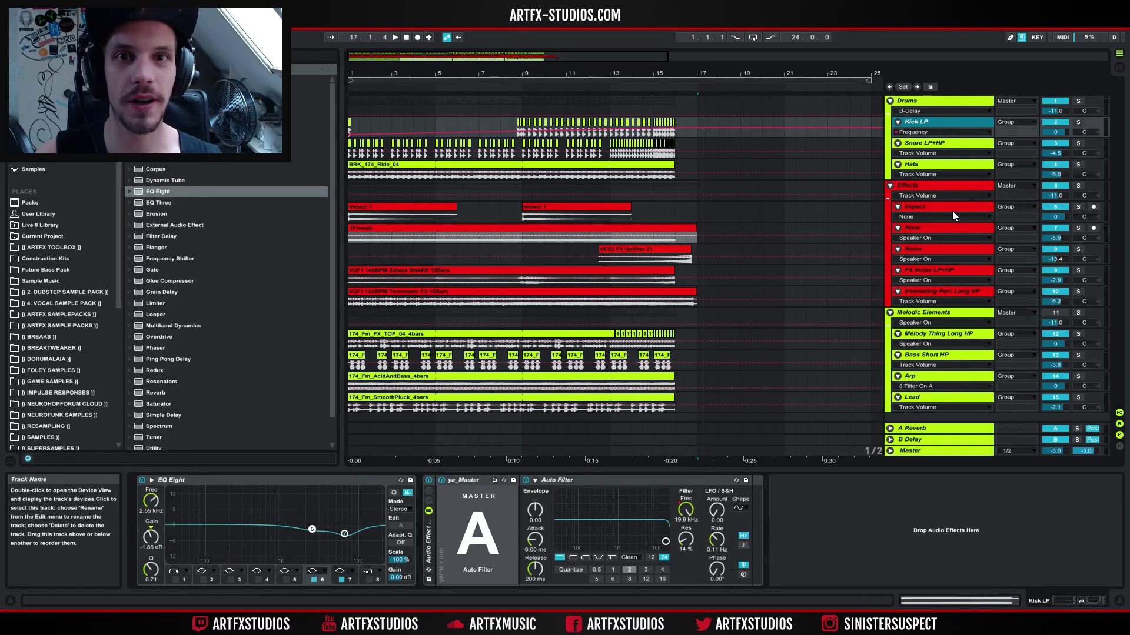
click(930, 145)
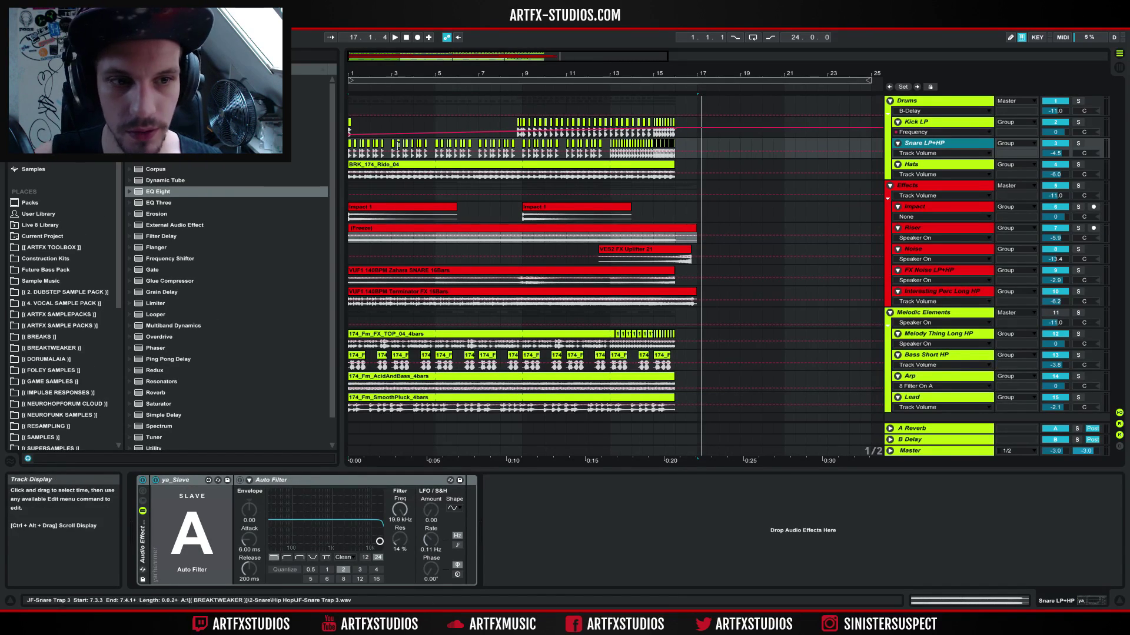
click(41, 214)
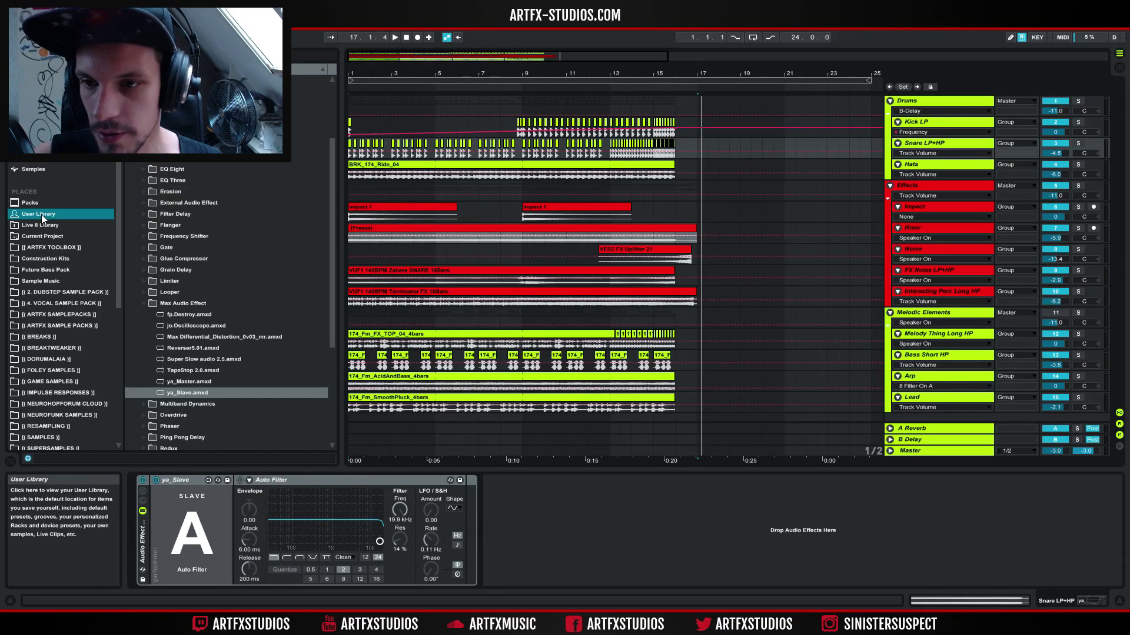
click(196, 385)
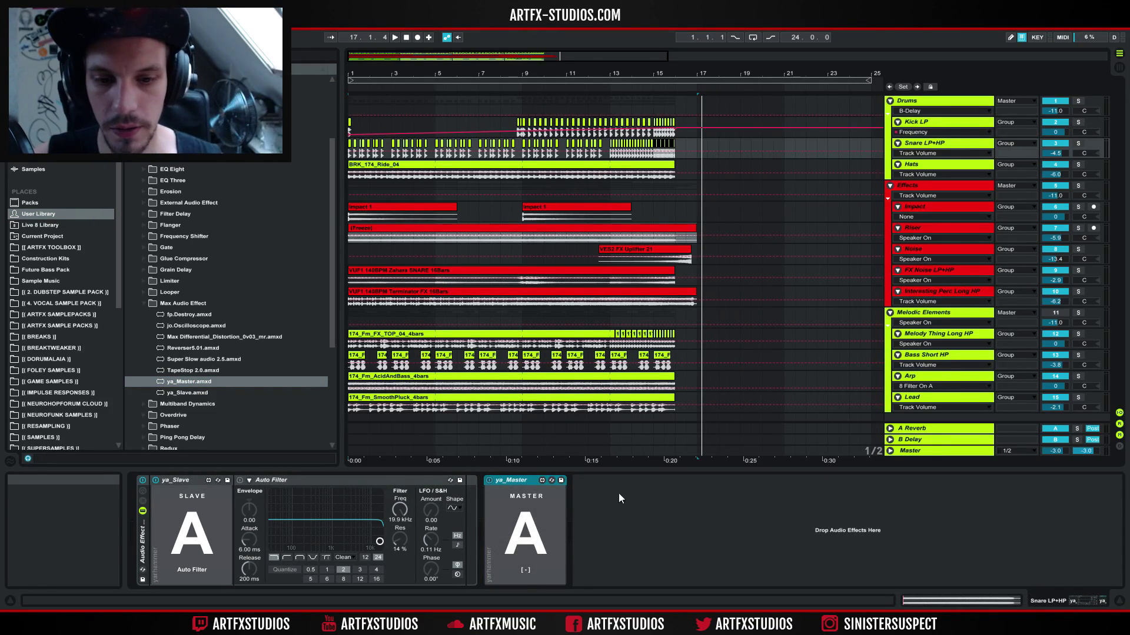
click(522, 541)
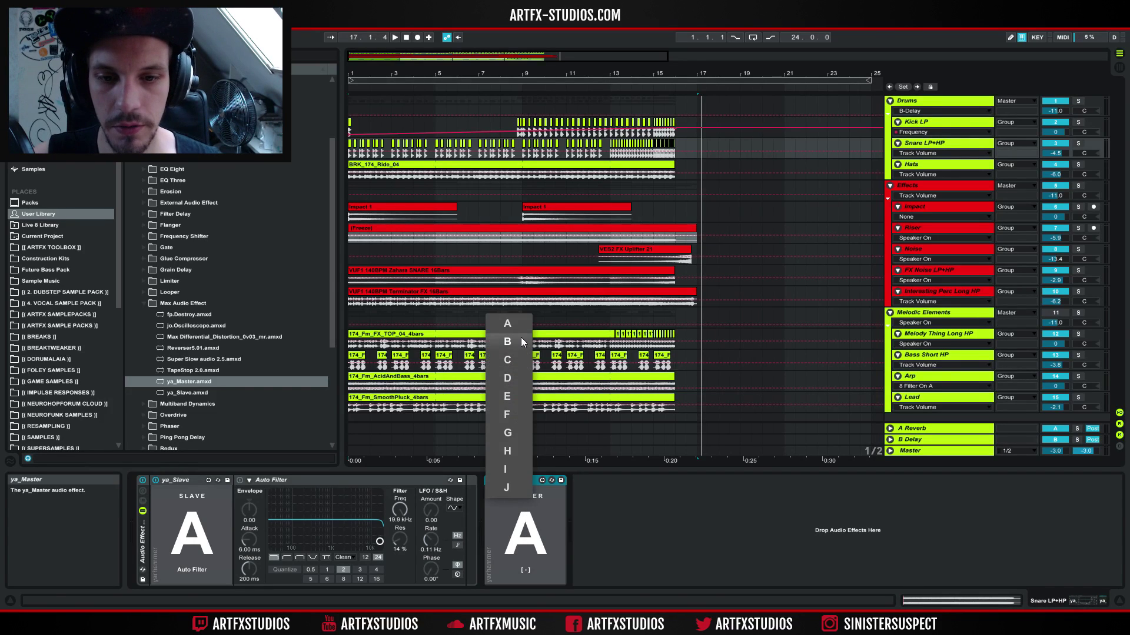
click(521, 338)
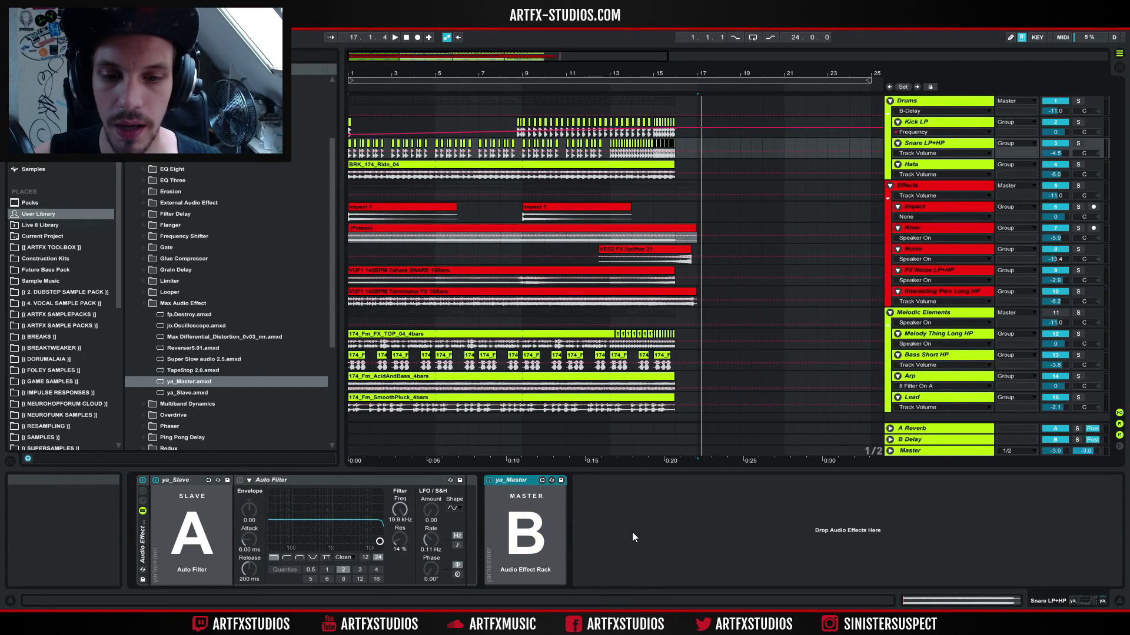
- Group the channel B ya_Master into an Audio Effect Rack, insert an Auto Filter after it, and link the master to that filter
key(ctrl+g)
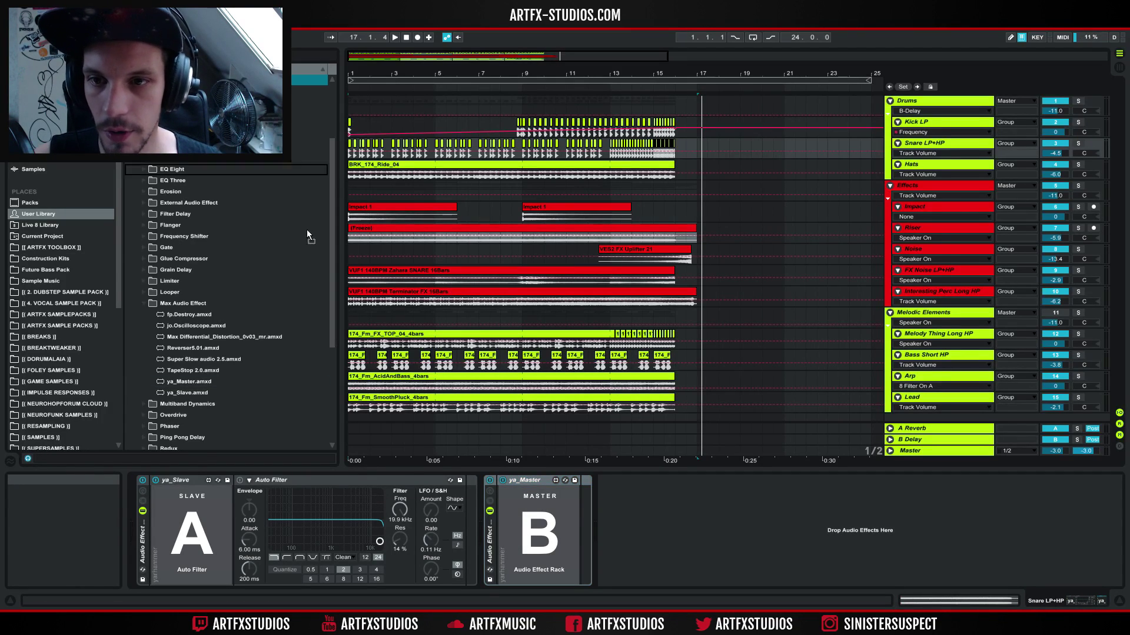
drag(315, 234, 561, 505)
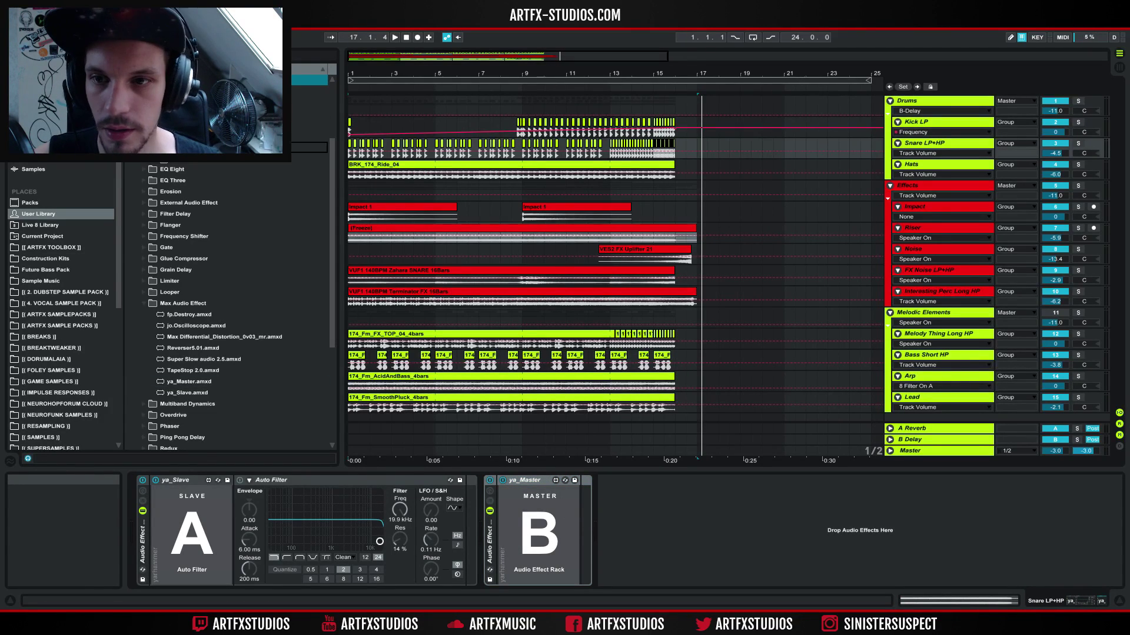
scroll(124, 204, up, 1)
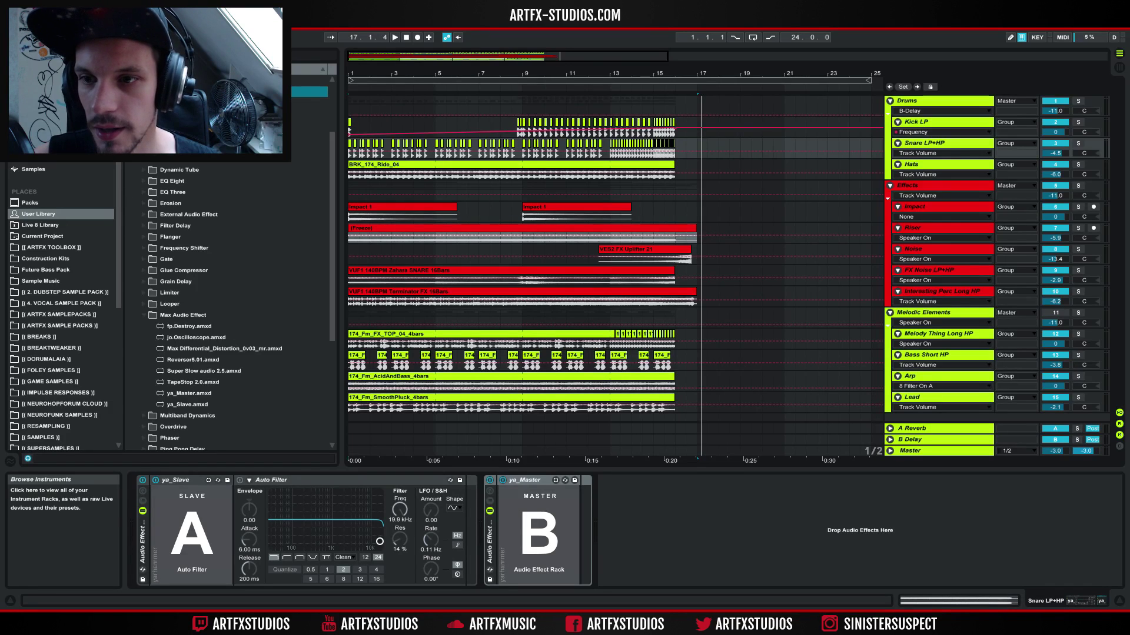
click(36, 113)
drag(158, 191, 591, 530)
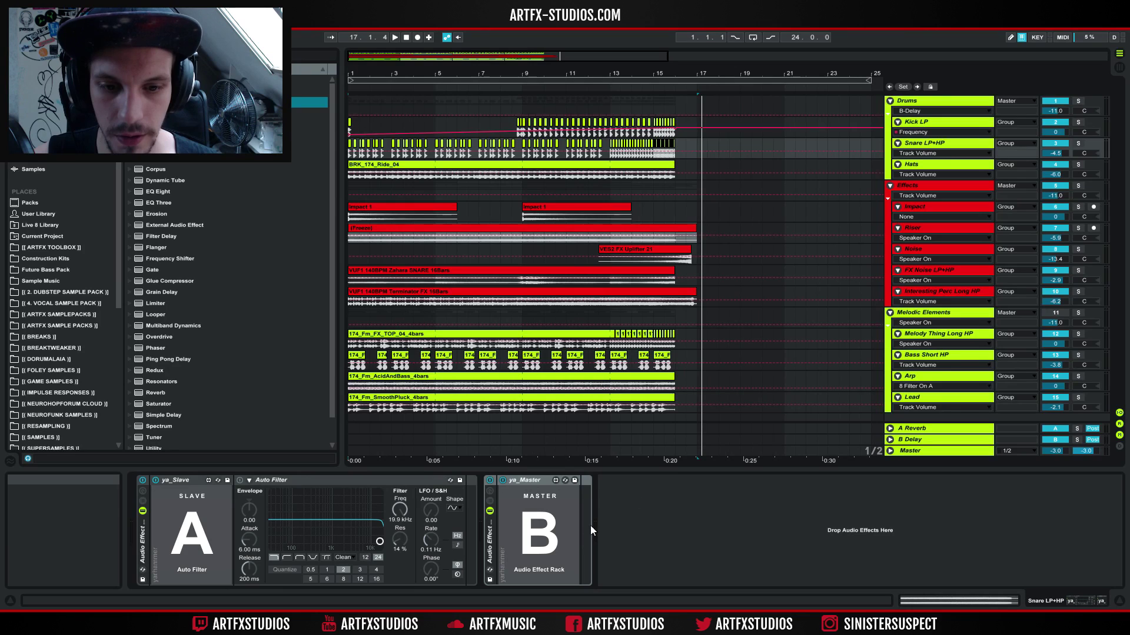
click(529, 481)
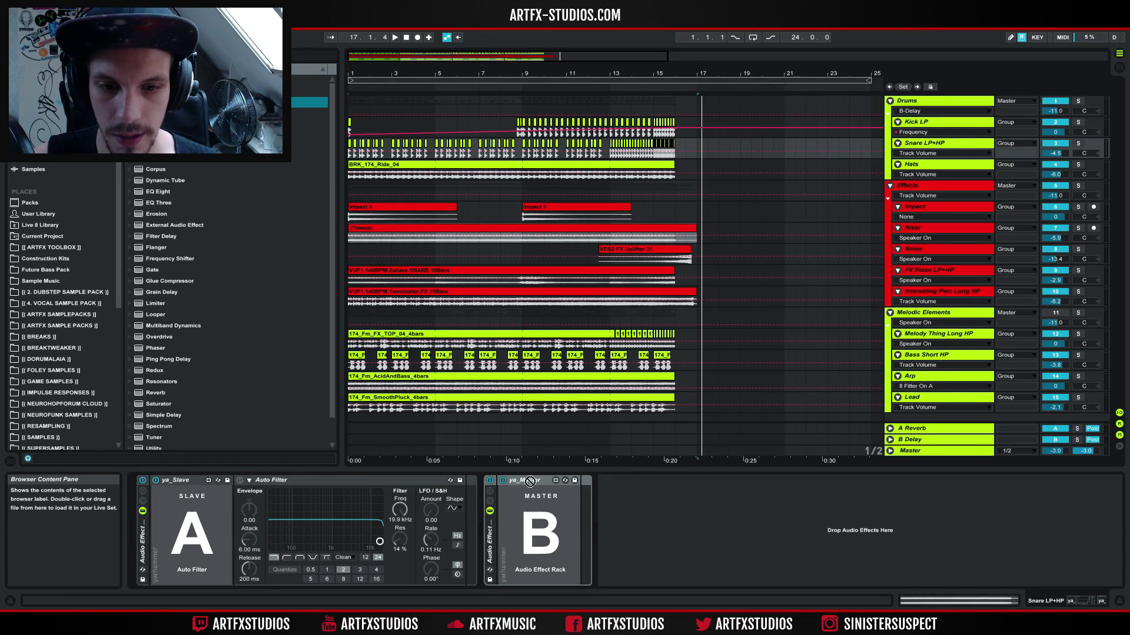
drag(580, 528, 581, 533)
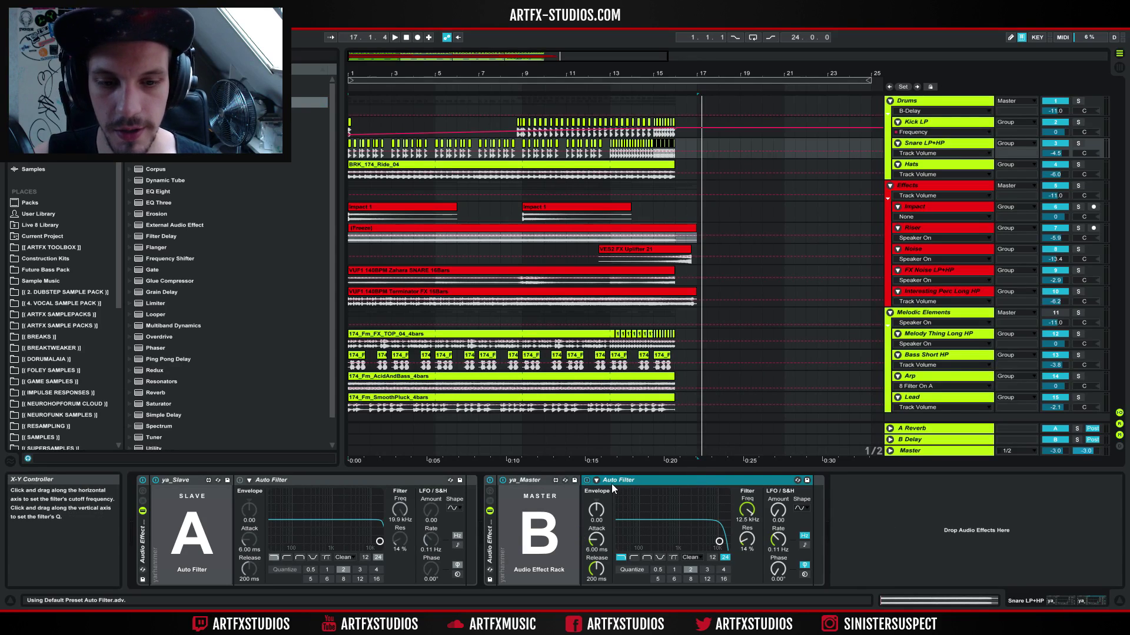
click(542, 569)
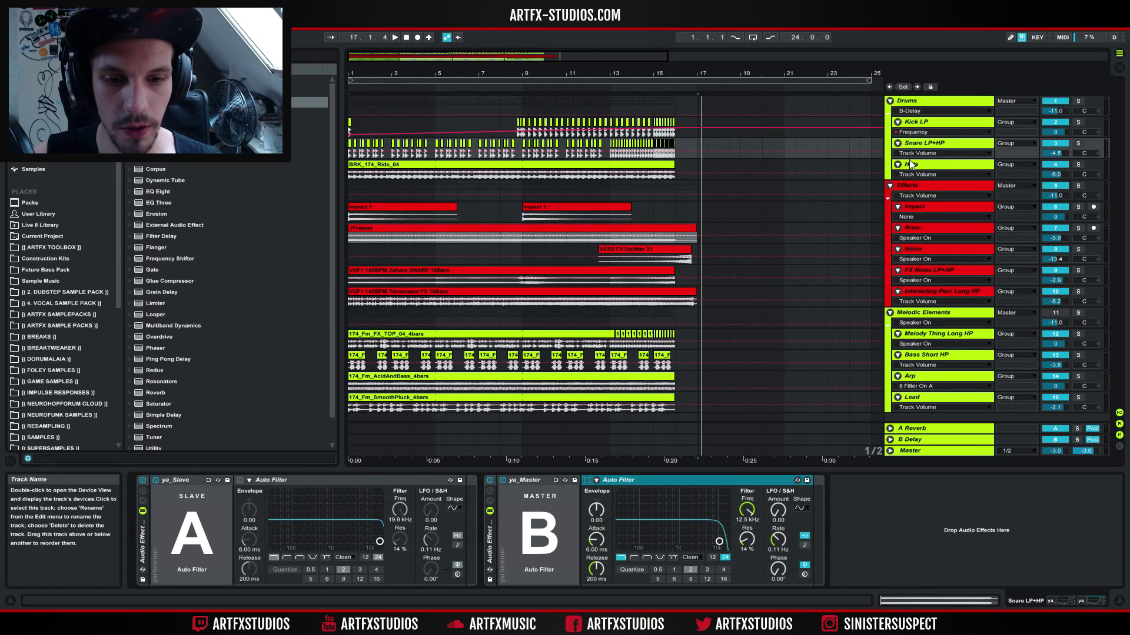
- Set the new Snare LP+HP Auto Filter to highpass at 26.0 Hz and play the soloed track from bar 13
click(923, 147)
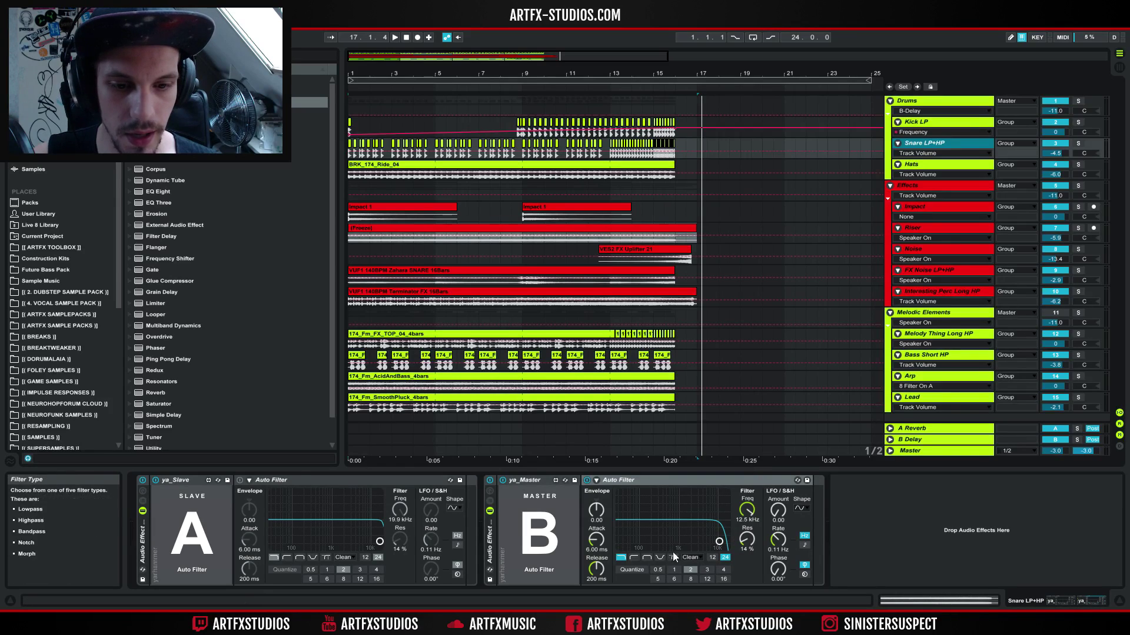
click(634, 557)
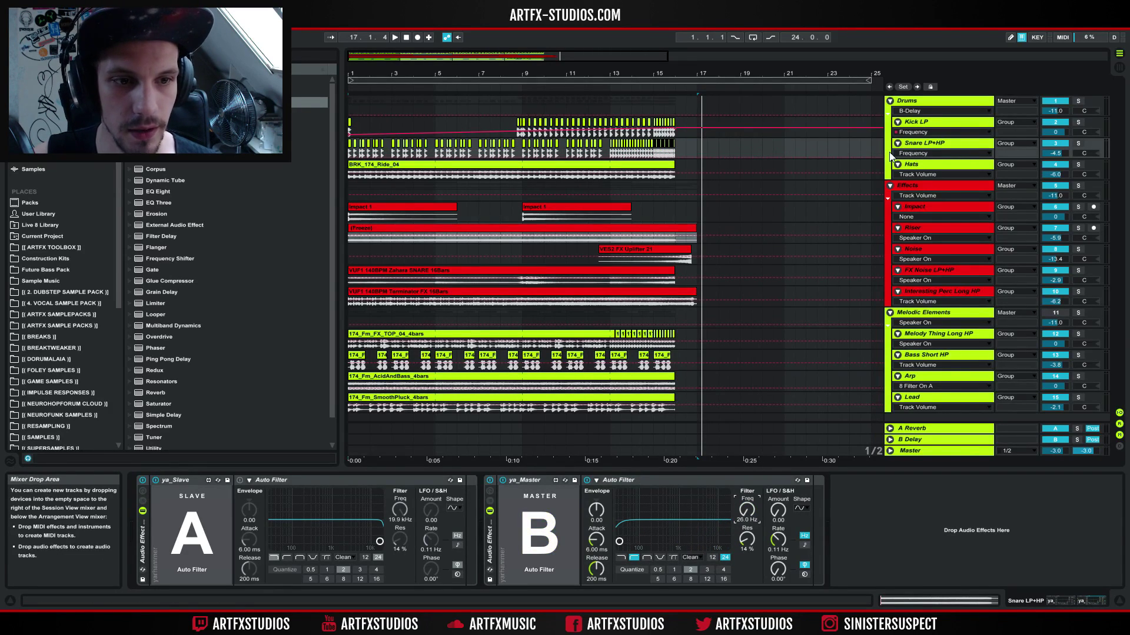
click(1078, 143)
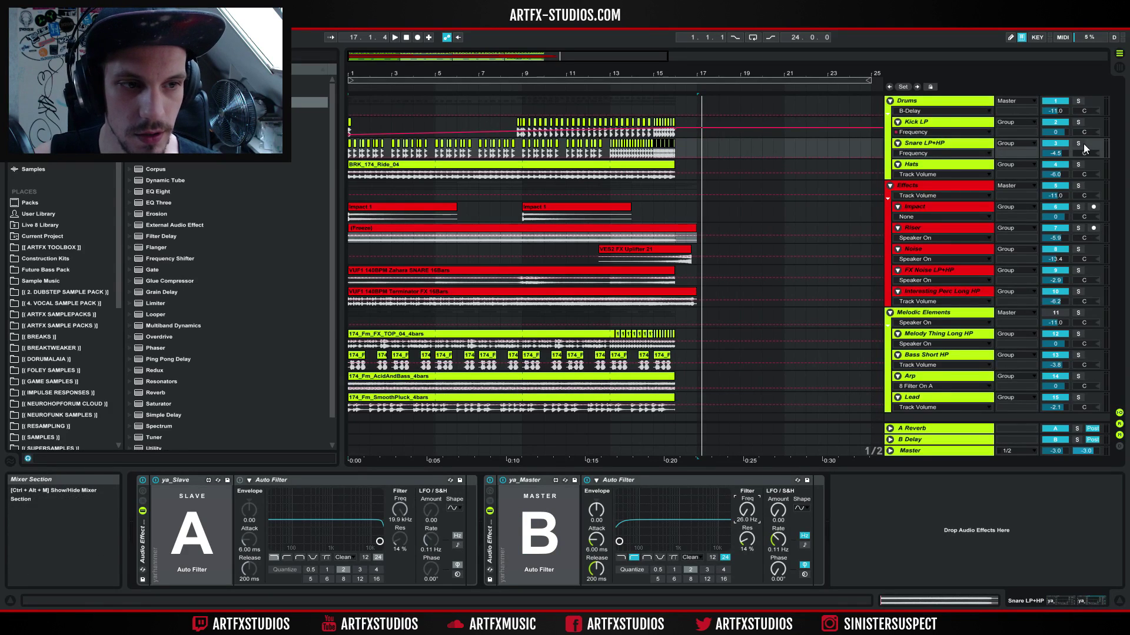
click(610, 154)
key(space)
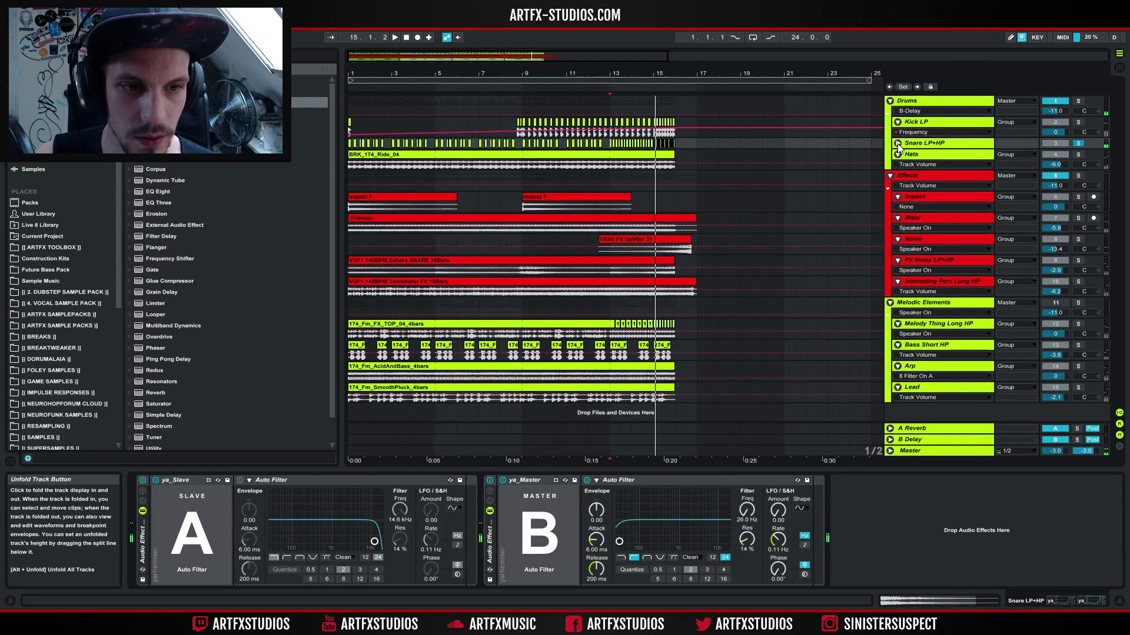
- Enlarge the Snare LP+HP track and draw a rising highpass Frequency automation ramp from 26.0 Hz across bars 13 to 16
drag(916, 159, 916, 229)
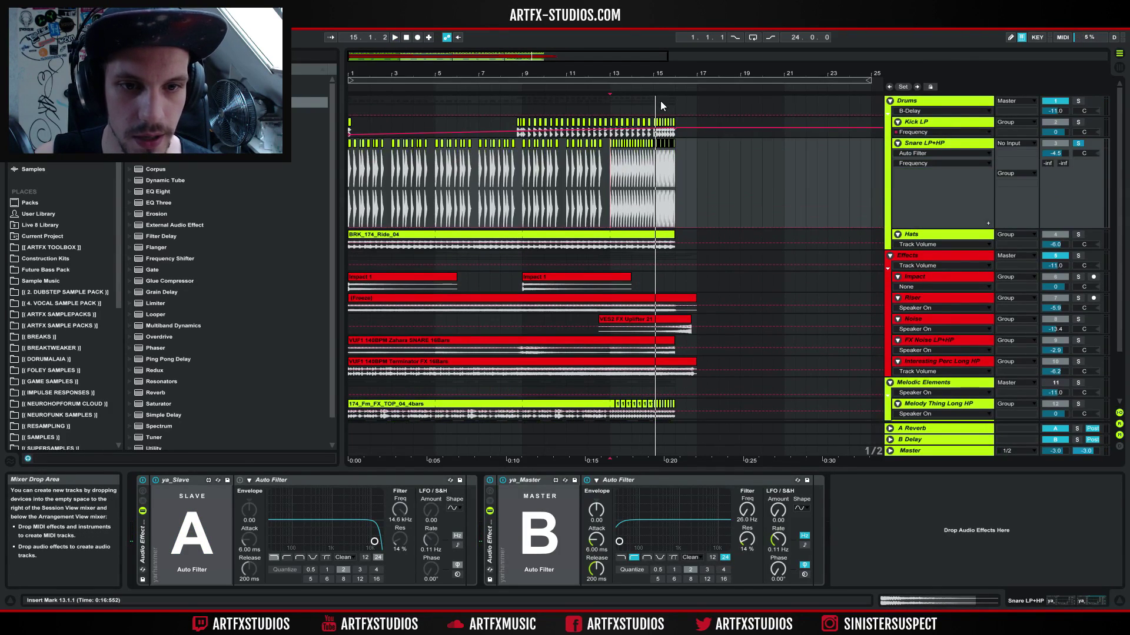
drag(664, 75, 664, 114)
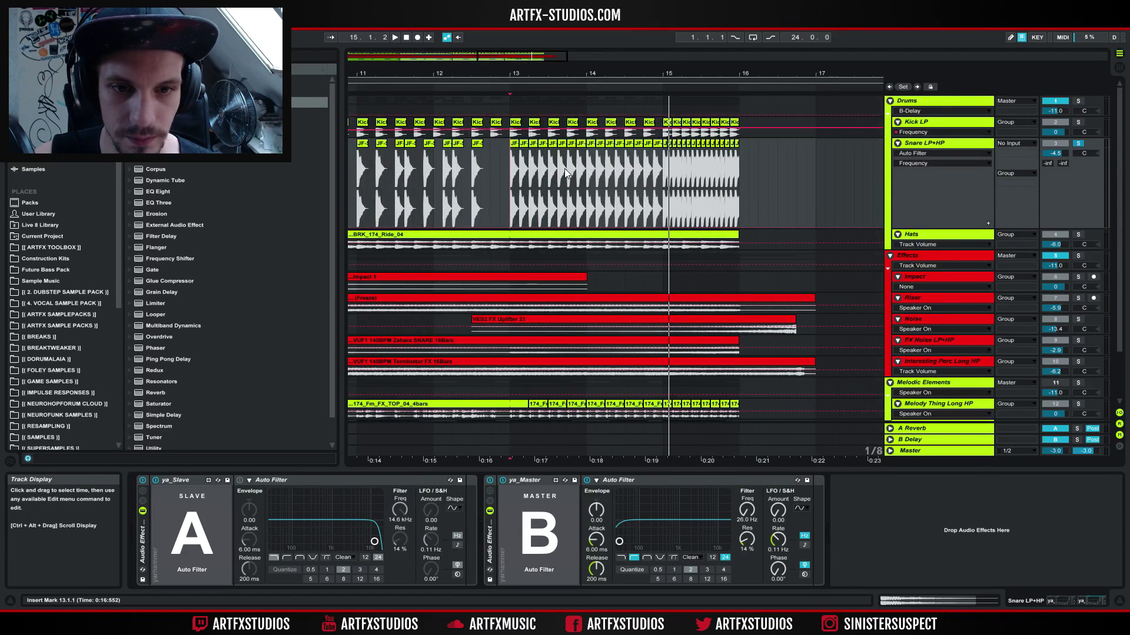
drag(510, 175, 719, 185)
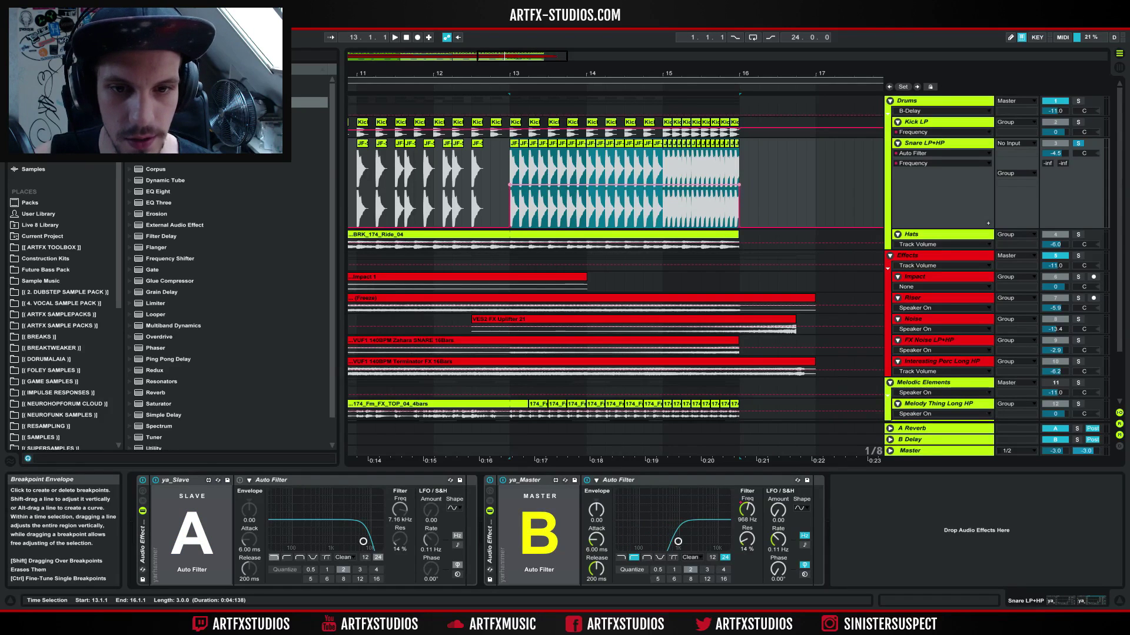
click(508, 179)
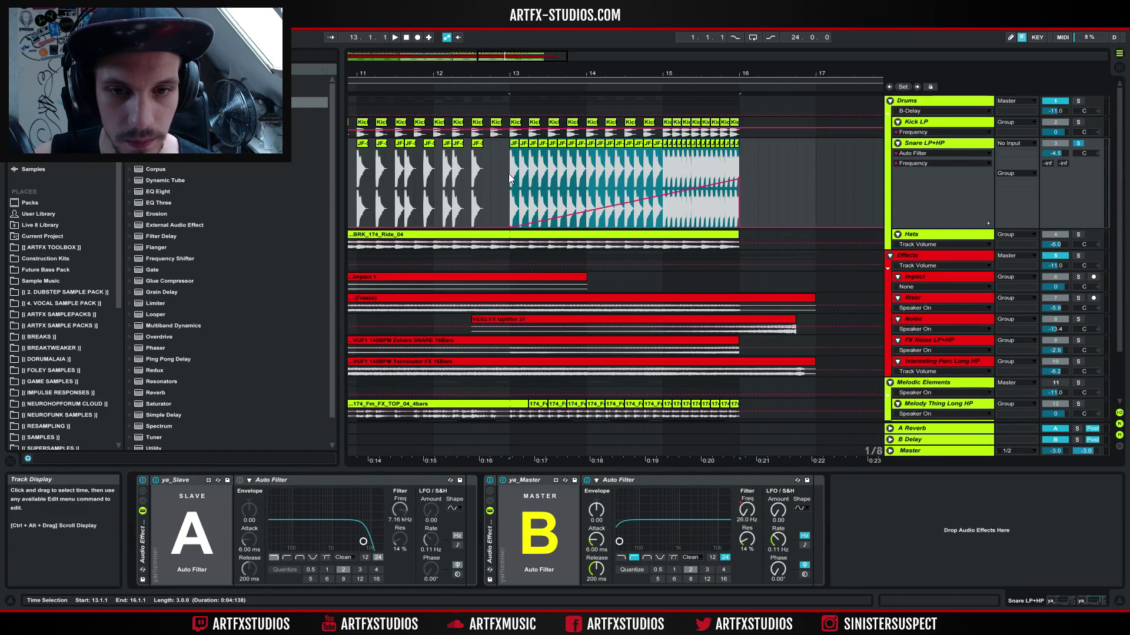
- Bend the Snare LP+HP Frequency ramp into a curve that rises slowly at first, and audition it from bar 13
click(508, 174)
key(space)
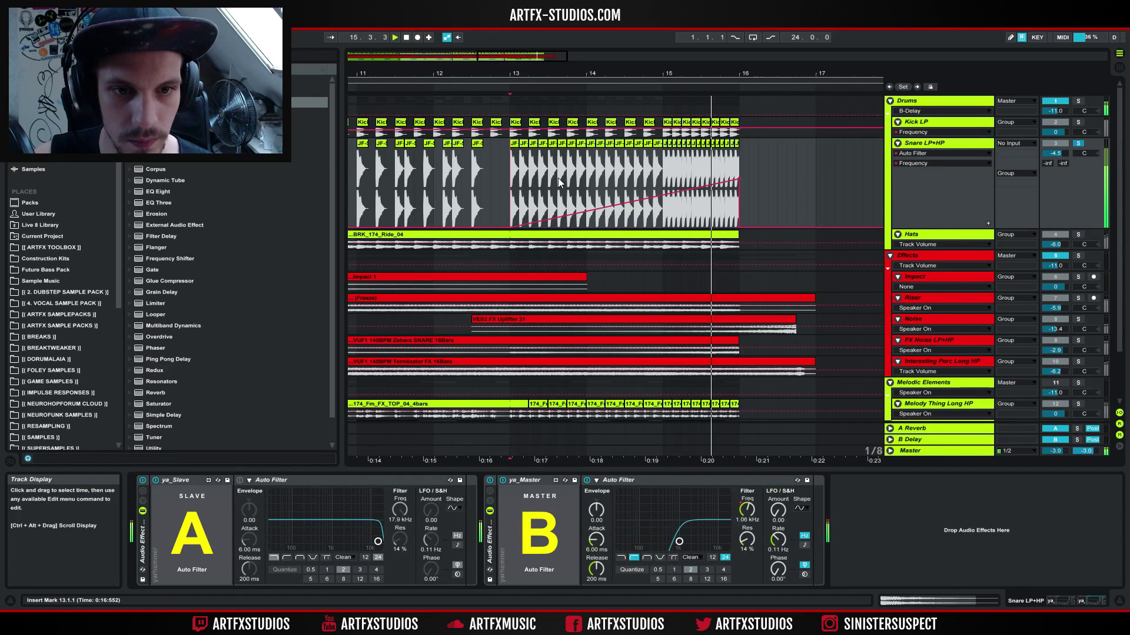
key(space)
drag(641, 199, 642, 207)
key(space)
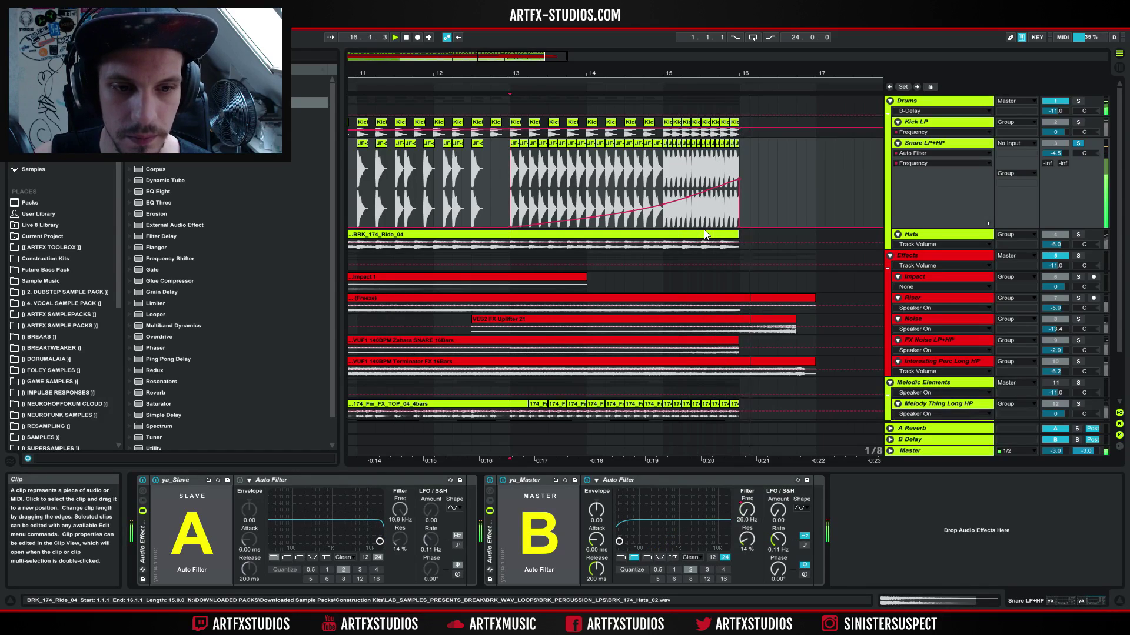
key(space)
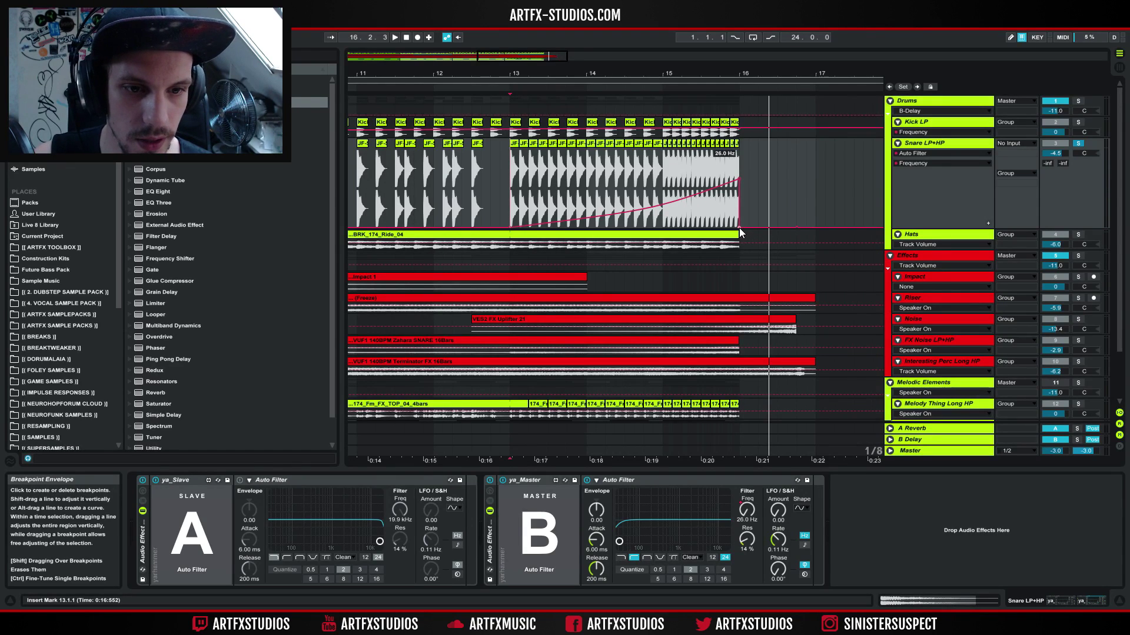
- Stretch the frequency drop after bar 16 into a gradual fall ending before bar 17, and return the Snare LP+HP track to compact height
drag(739, 228, 797, 226)
click(517, 170)
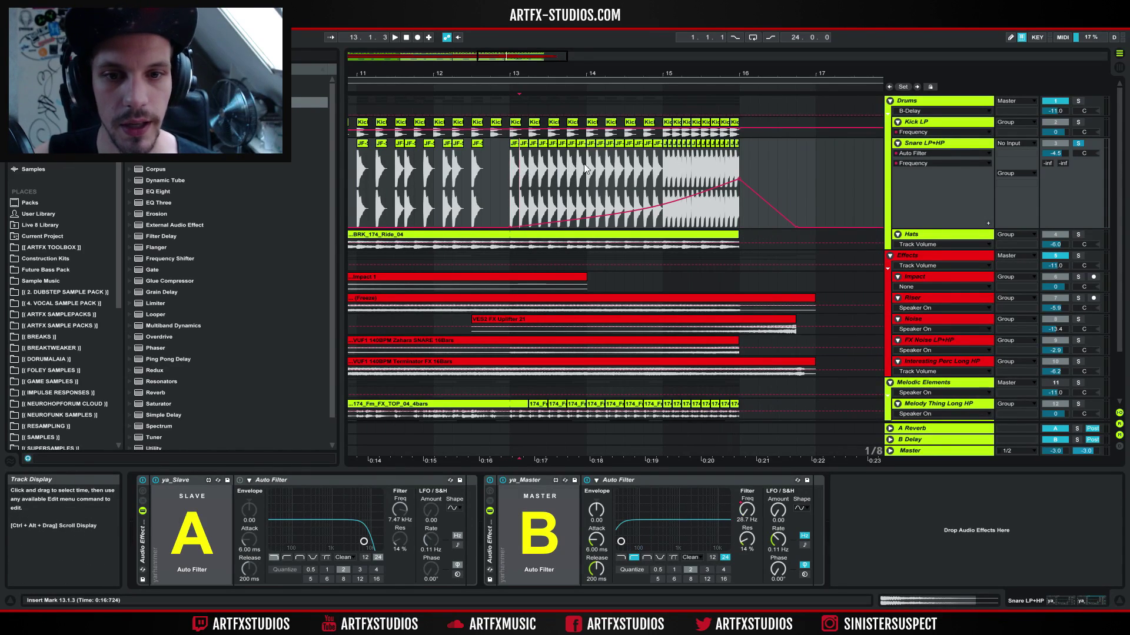
drag(676, 75, 659, 56)
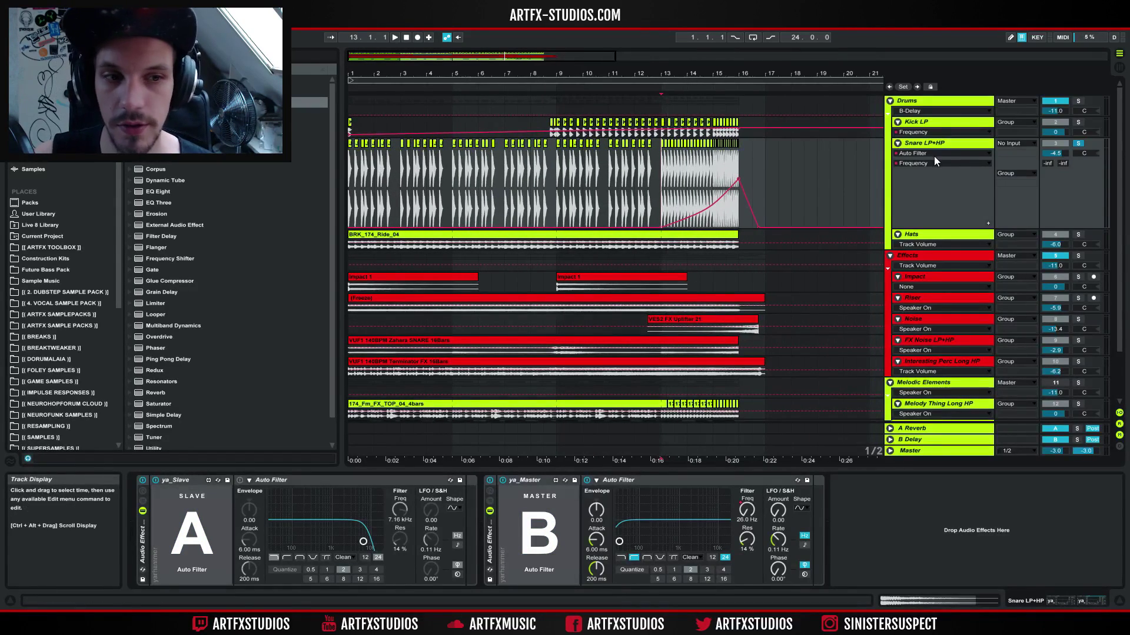
click(898, 144)
click(898, 143)
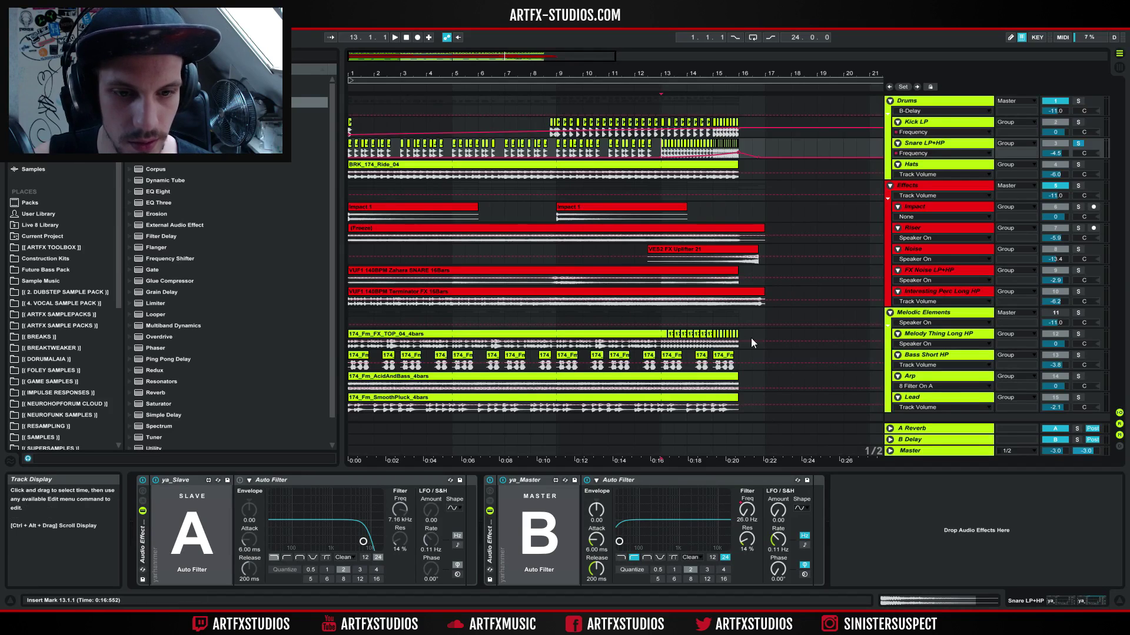
- Add an Audio Effect Rack after the existing one on FX Noise LP+HP and put a highpass Auto Filter inside it
click(922, 269)
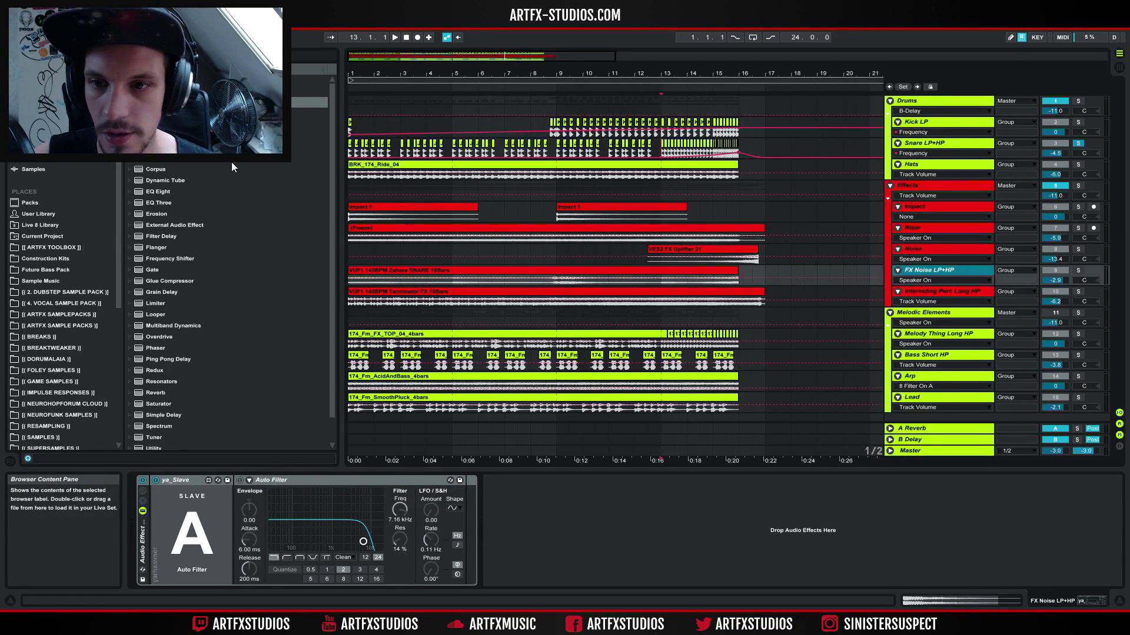
drag(309, 91, 283, 228)
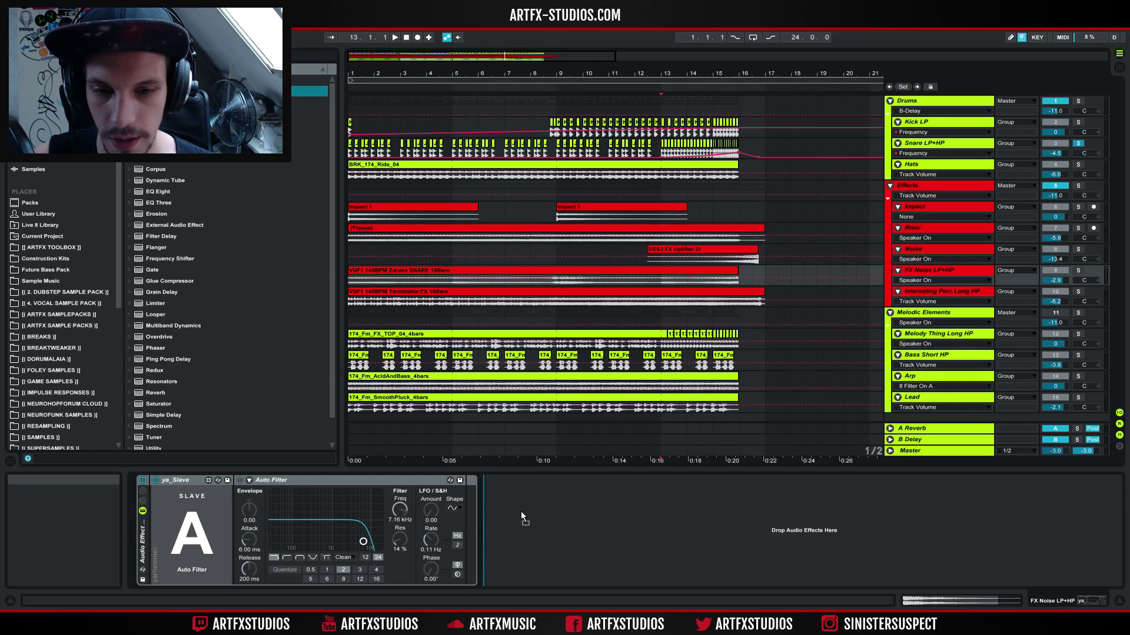
drag(607, 496, 606, 490)
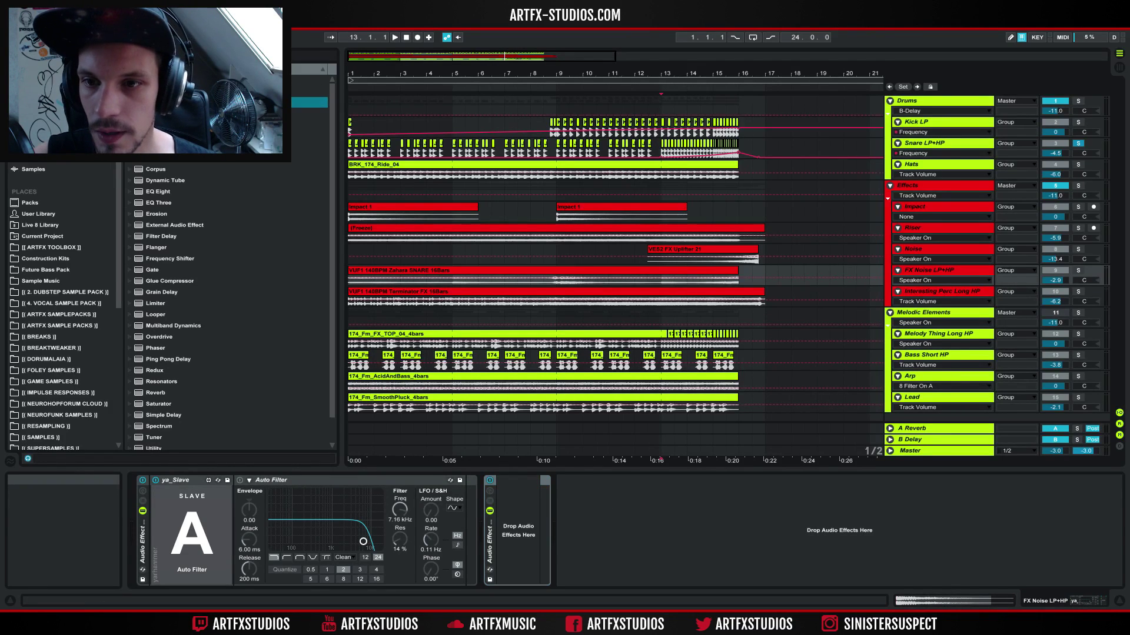
drag(518, 509, 519, 508)
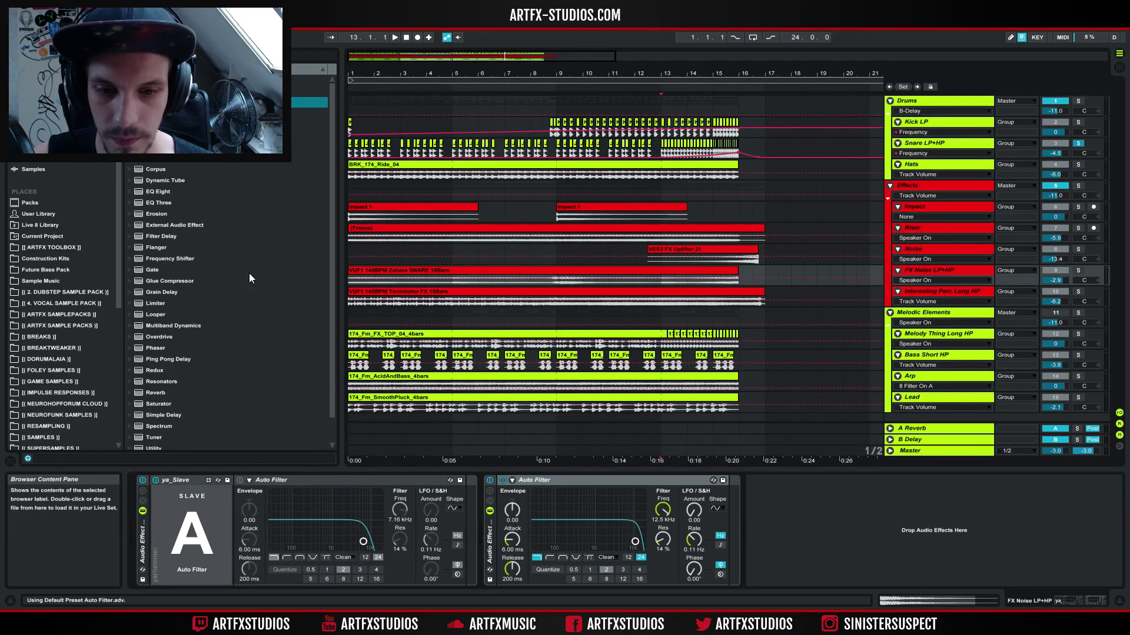
click(550, 557)
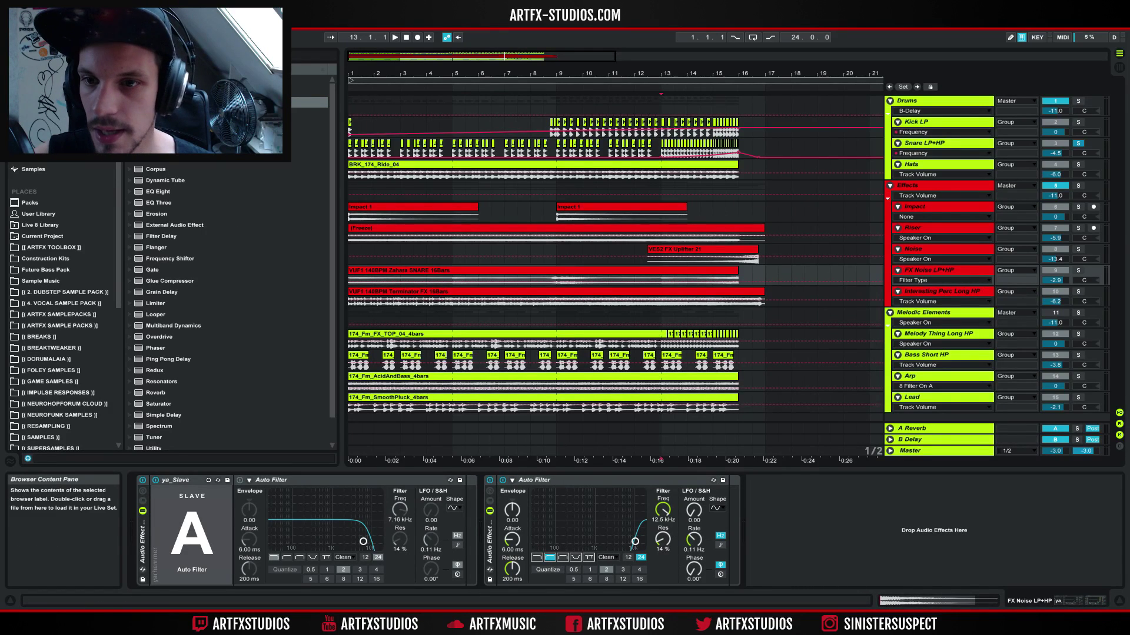
- Place ya_Slave before the new Auto Filter on FX Noise LP+HP and link it to that filter on channel B
click(39, 214)
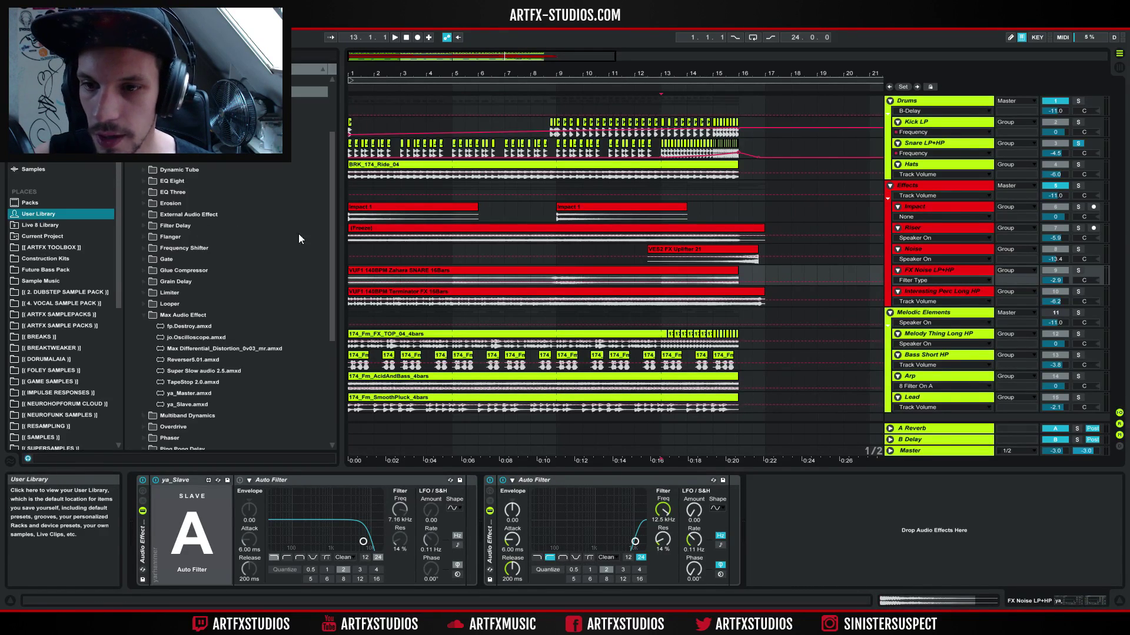
click(184, 404)
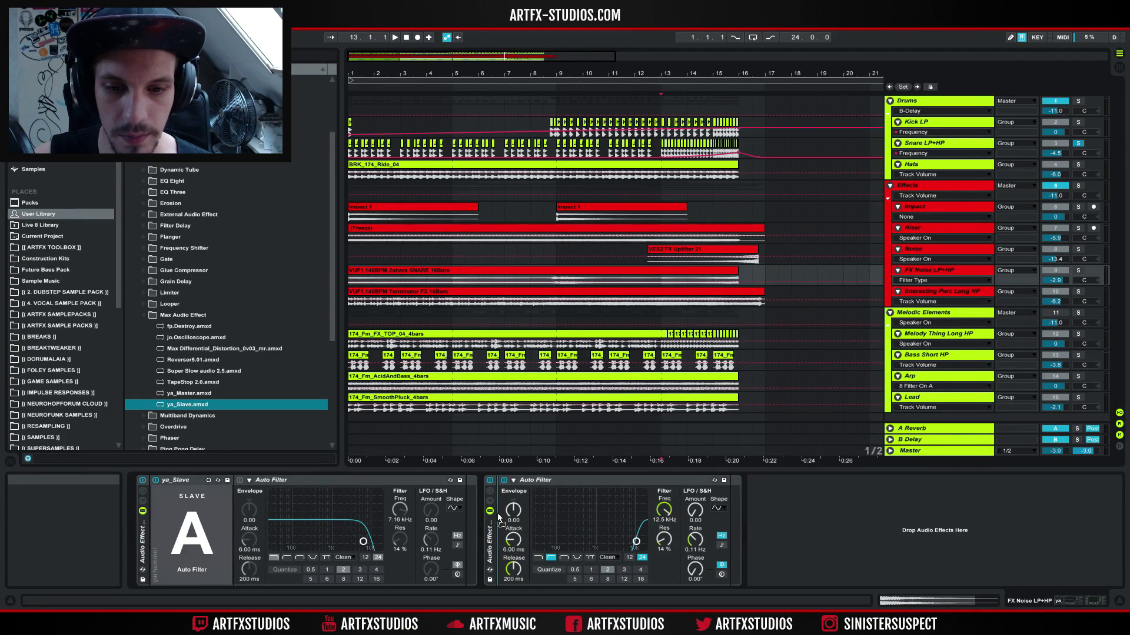
drag(498, 513, 518, 524)
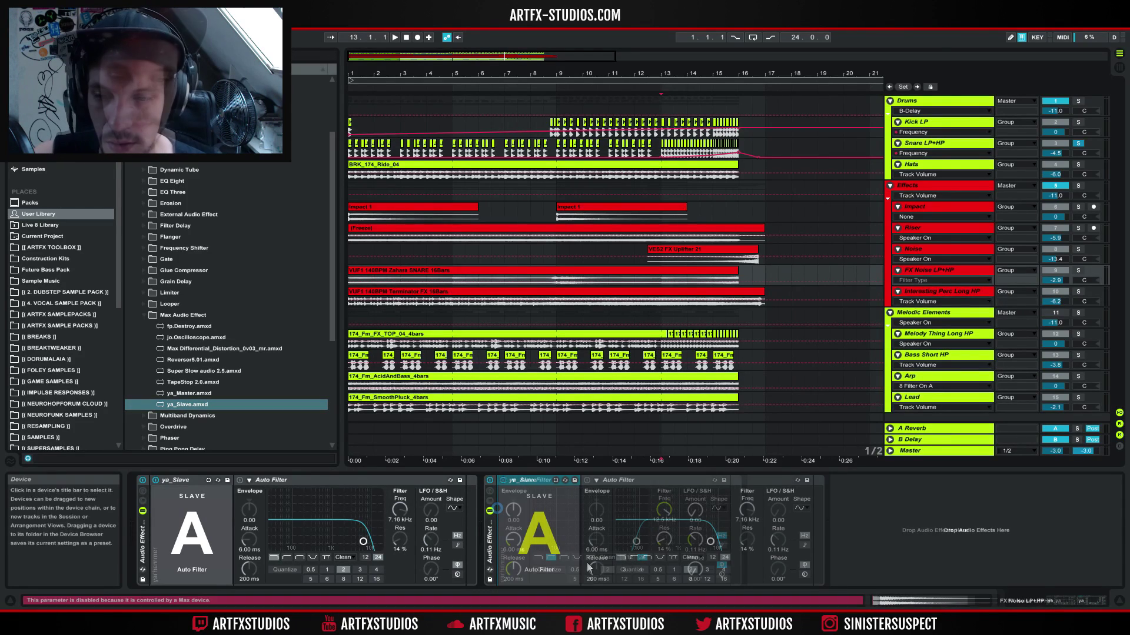
click(546, 534)
click(526, 338)
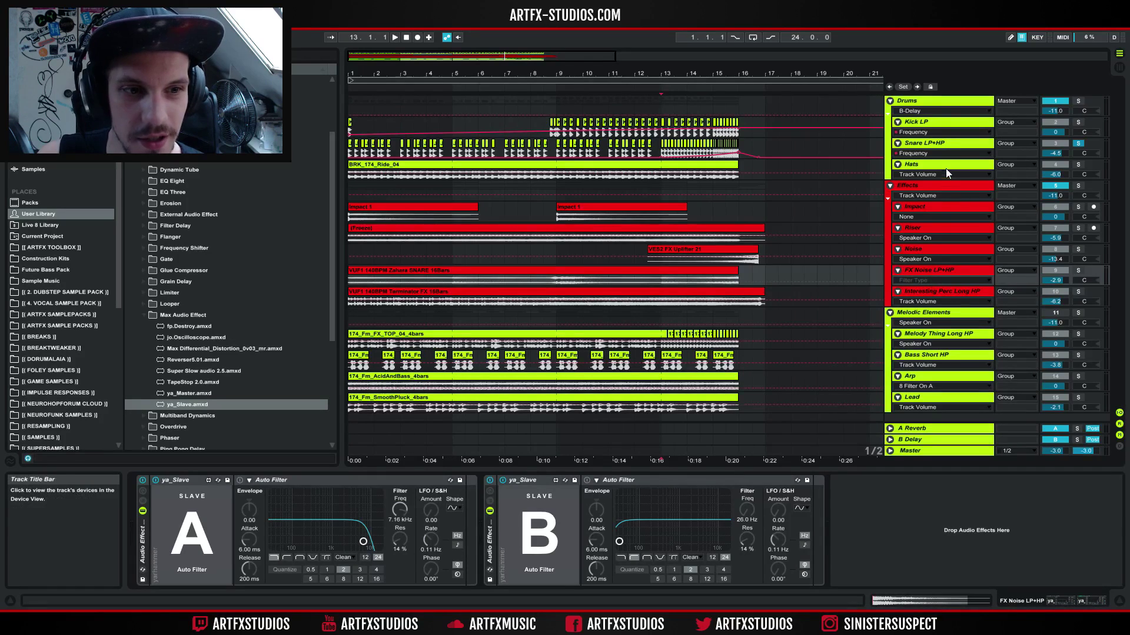
- Solo FX Noise LP+HP and play from bar 13 to check the linked channel B highpass sweep
click(671, 149)
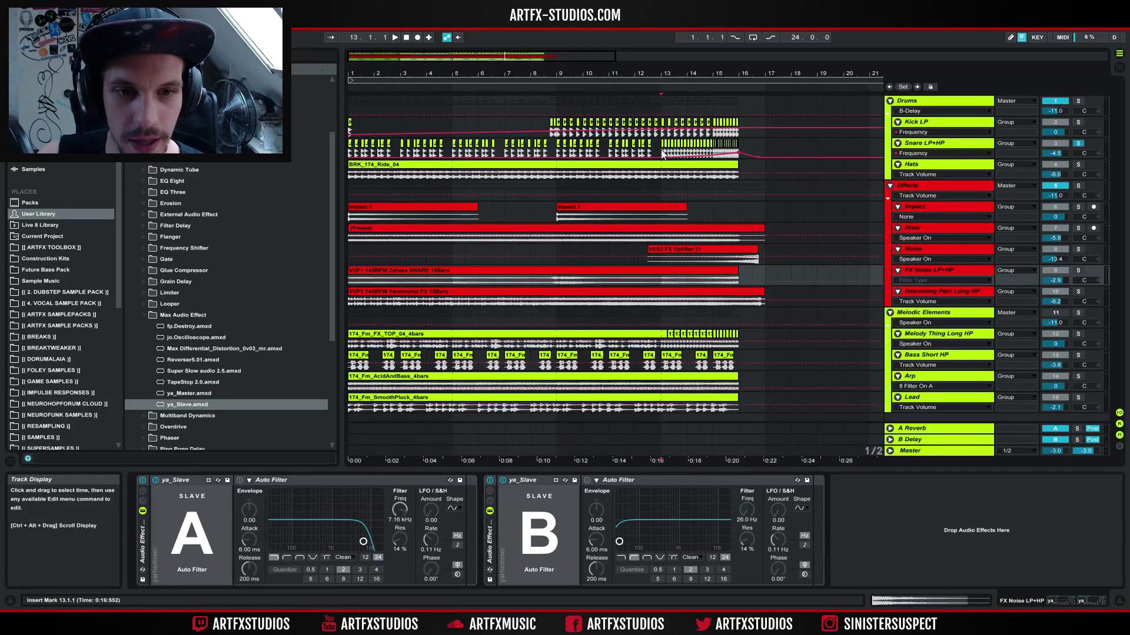
click(1080, 271)
key(space)
drag(625, 552, 644, 552)
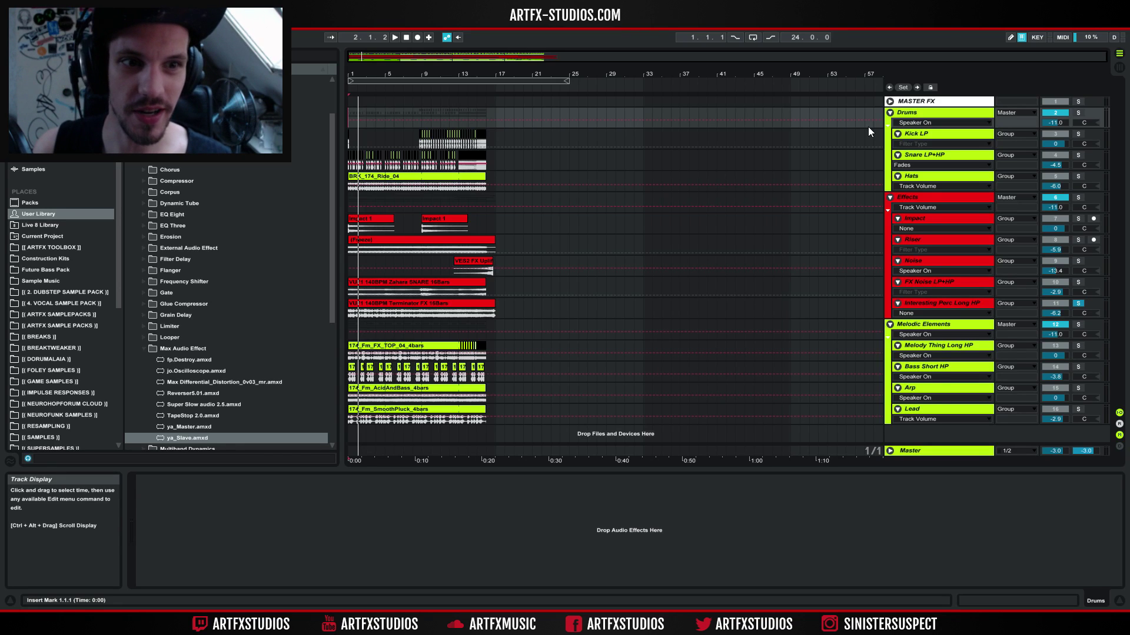
- Examine the MASTER FX track's ya_Master racks on channels A to E and unfold its automation lanes
click(913, 100)
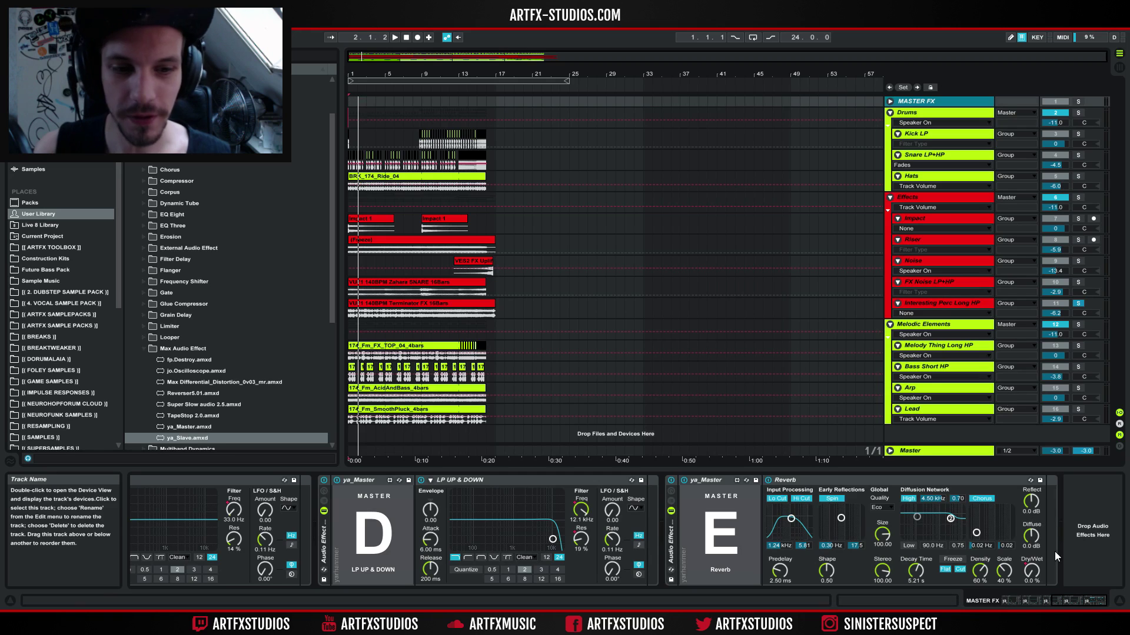
drag(1074, 606, 1016, 610)
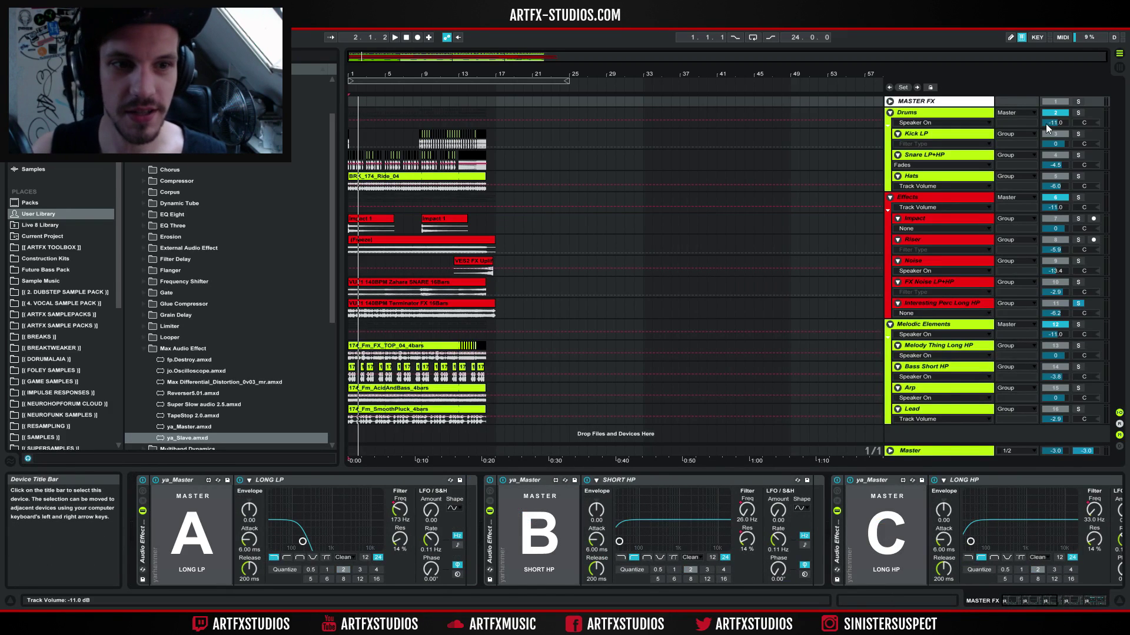
click(891, 104)
click(890, 103)
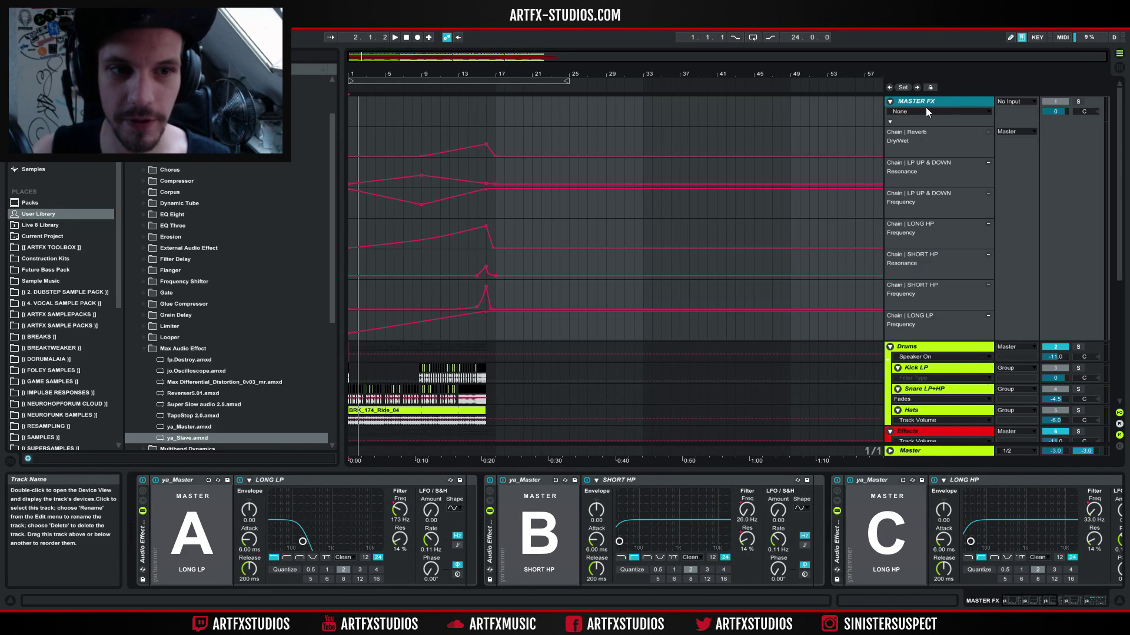
mouse_move(506, 76)
mouse_down()
mouse_move(506, 94)
mouse_move(507, 75)
mouse_up()
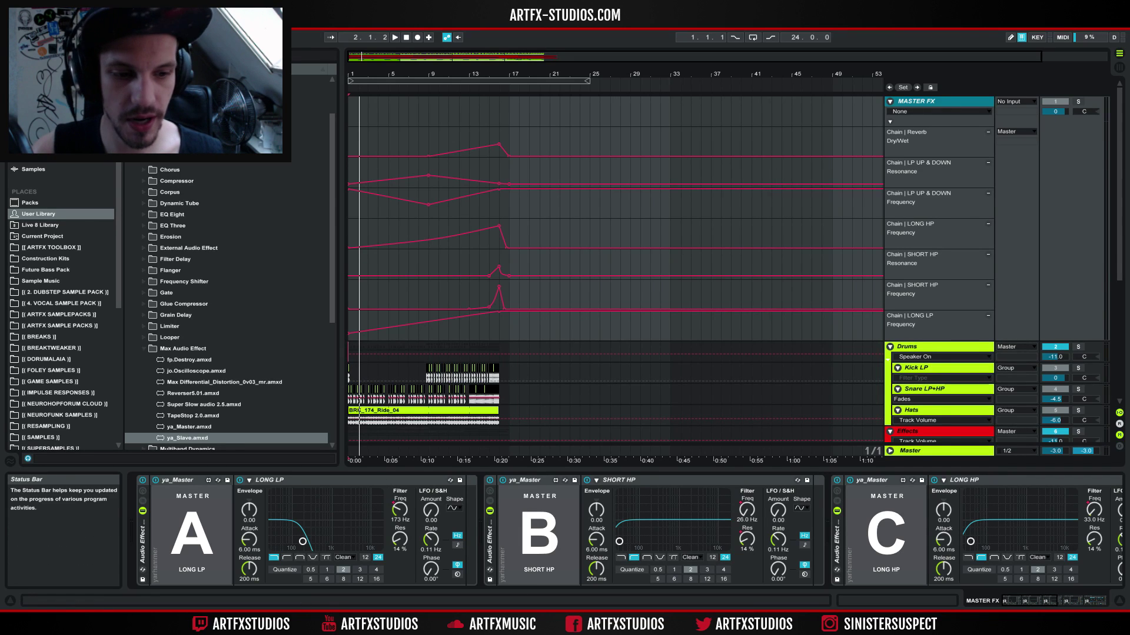
mouse_move(1011, 596)
mouse_down()
mouse_move(1075, 606)
mouse_move(1015, 597)
mouse_up()
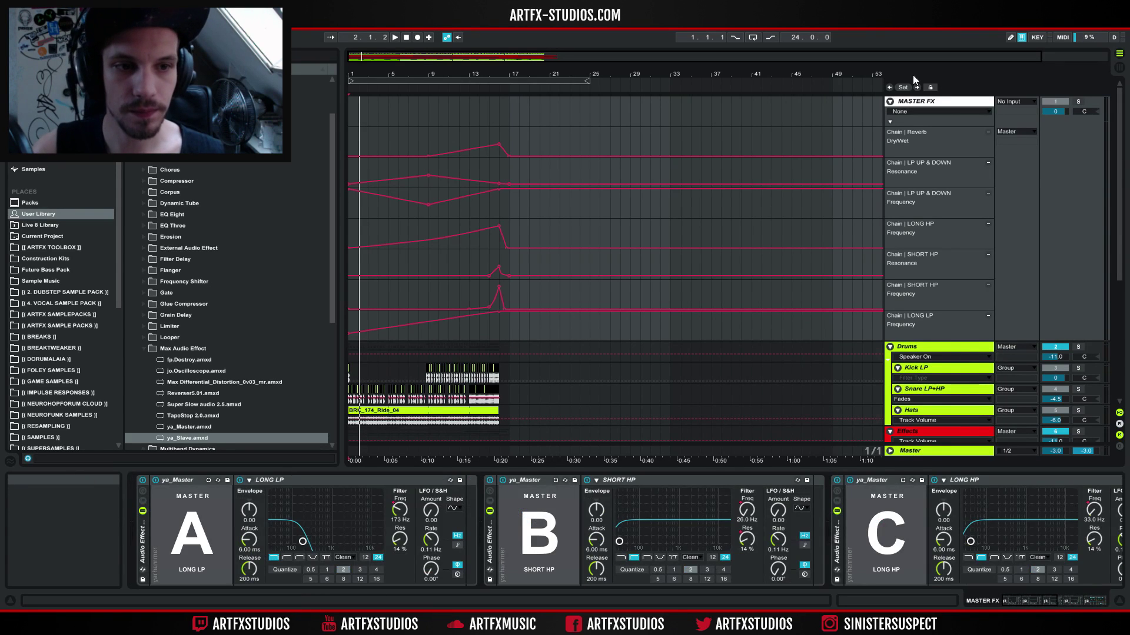
- Fold MASTER FX and examine the ya_Slave devices on the Drums and Effects tracks, from Kick LP to Interesting Perc Long HP
click(890, 101)
click(933, 113)
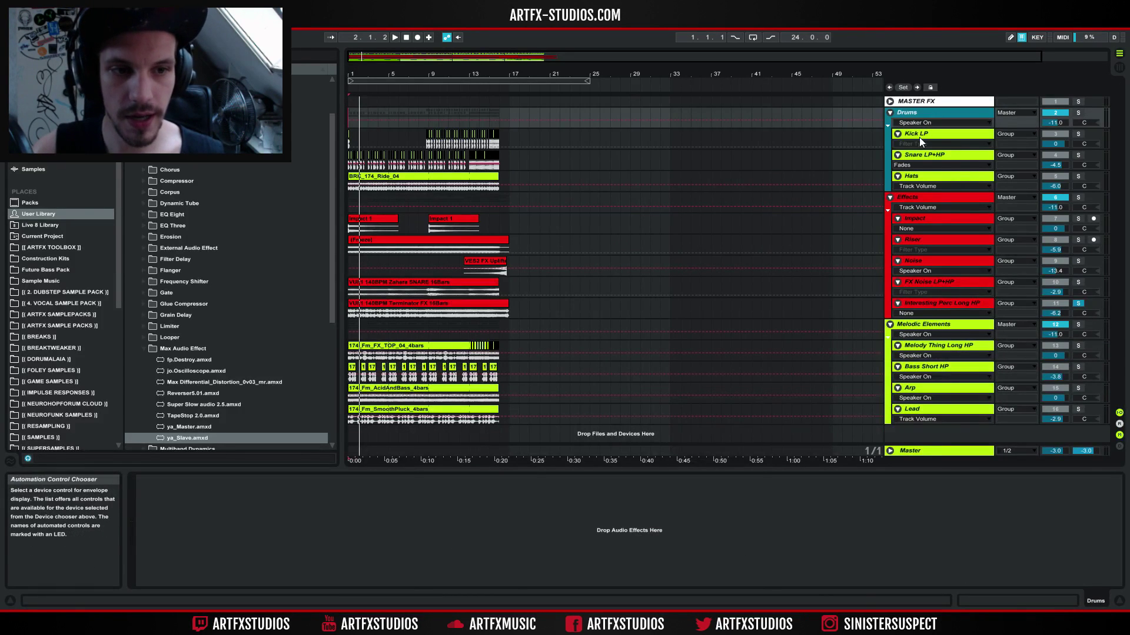
click(919, 135)
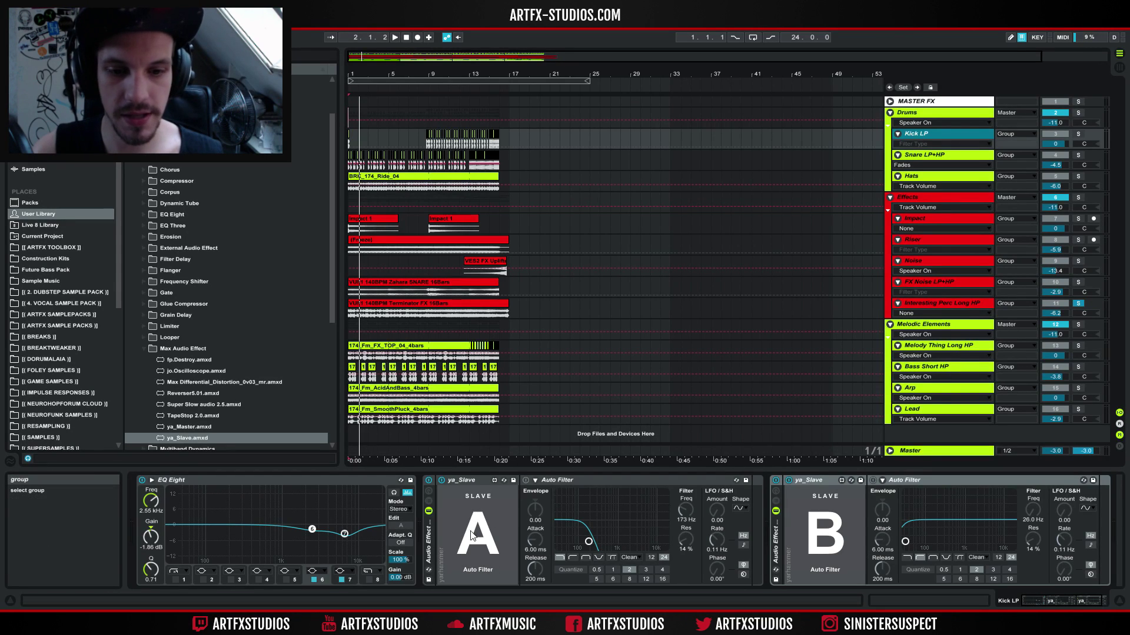
click(547, 531)
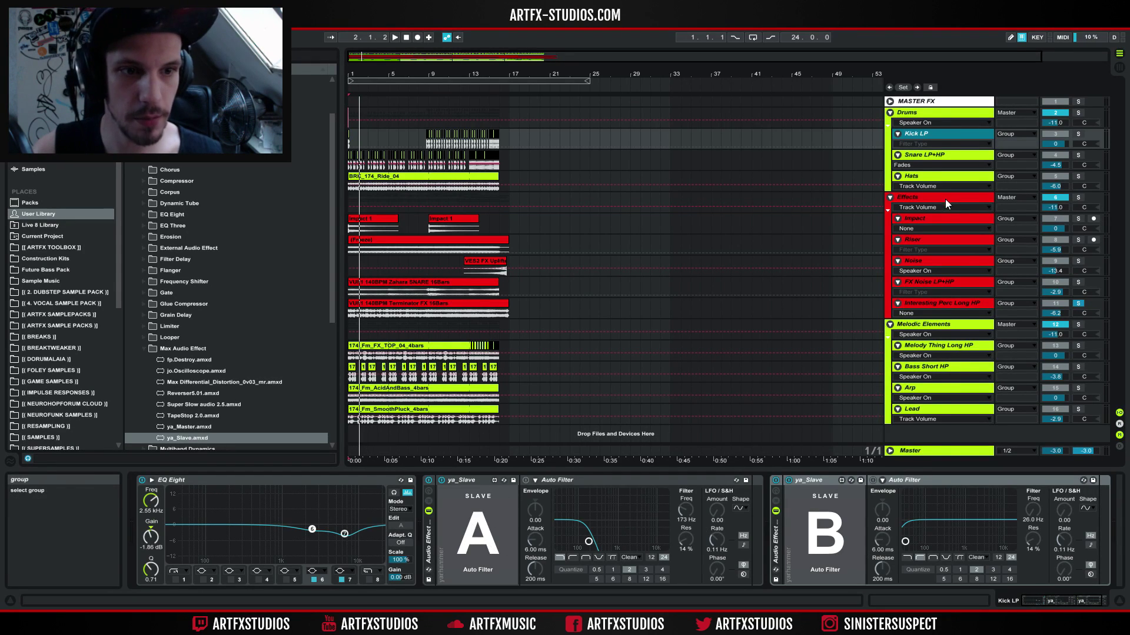
click(928, 155)
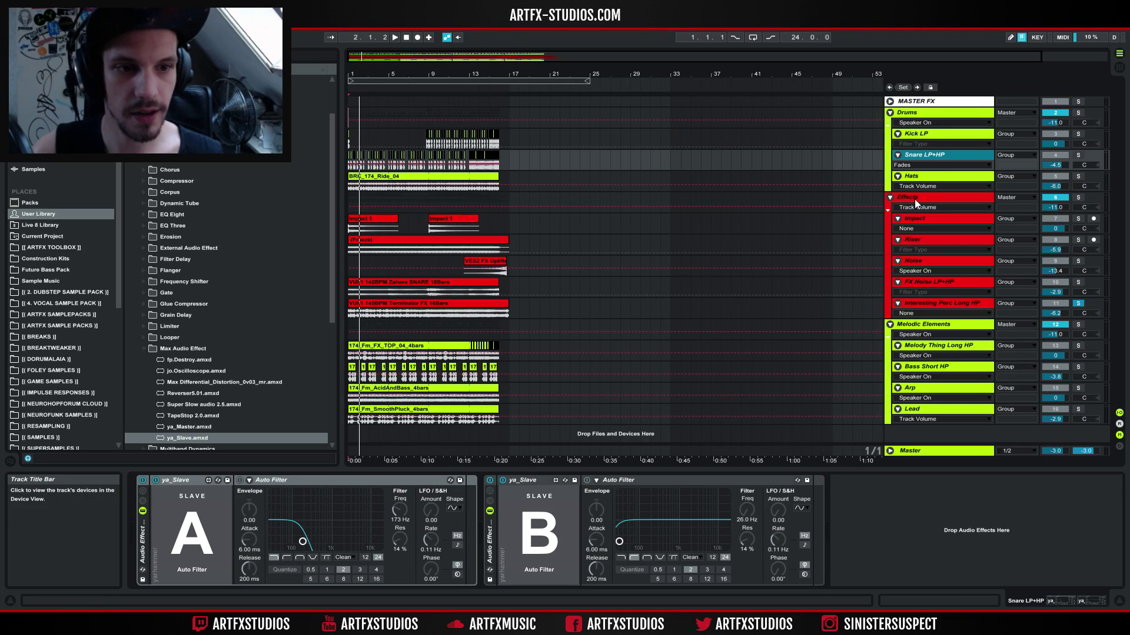
click(927, 179)
click(921, 221)
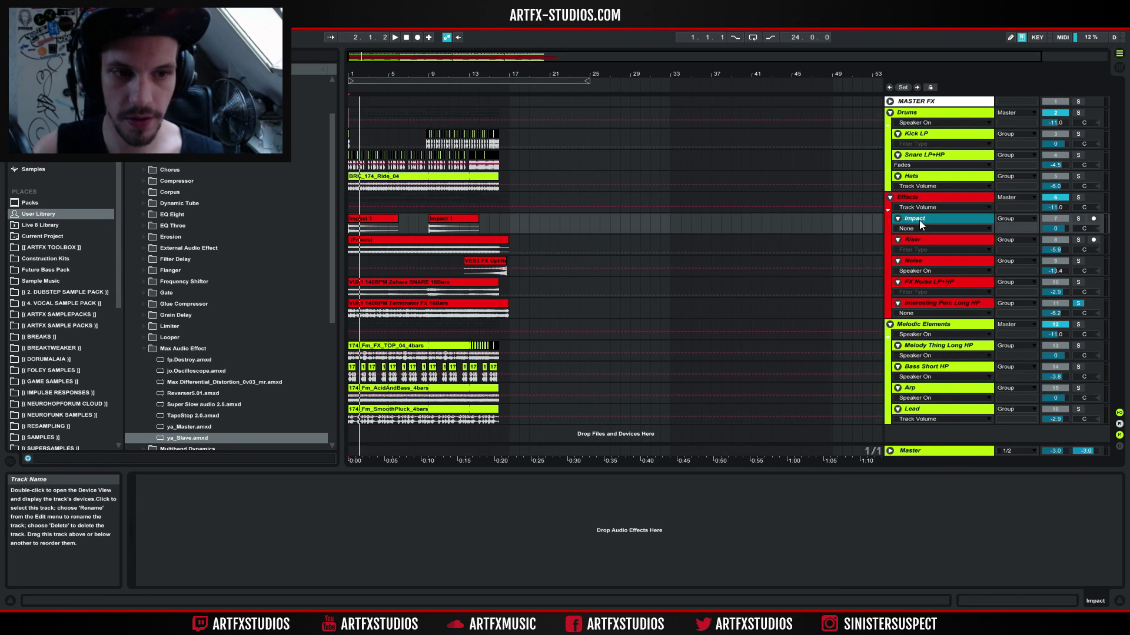
click(915, 244)
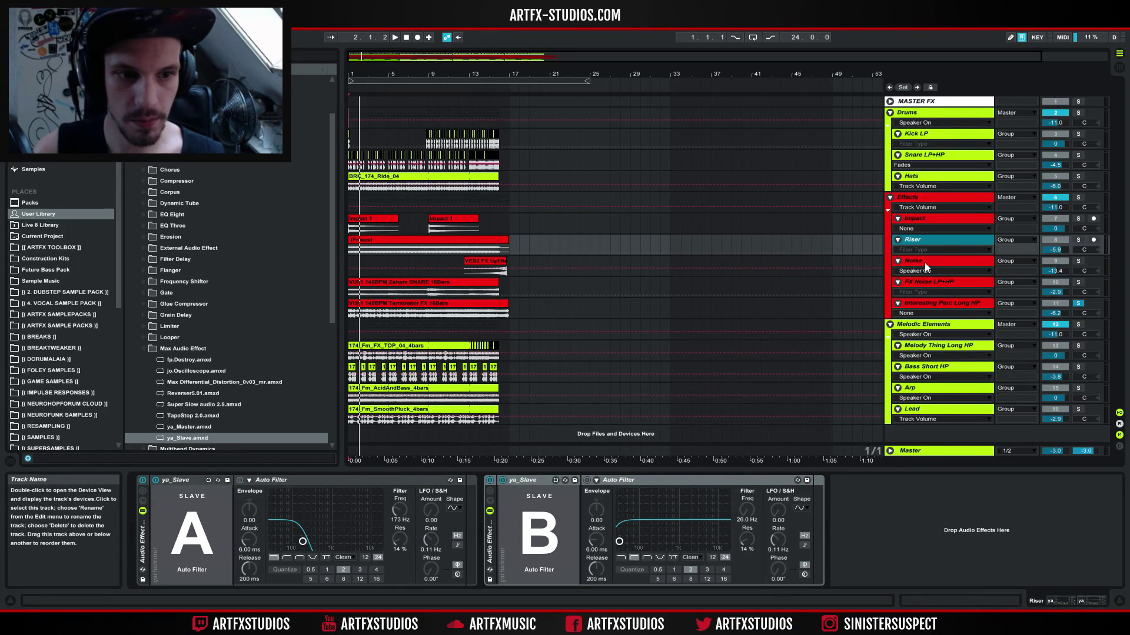
click(924, 262)
click(919, 287)
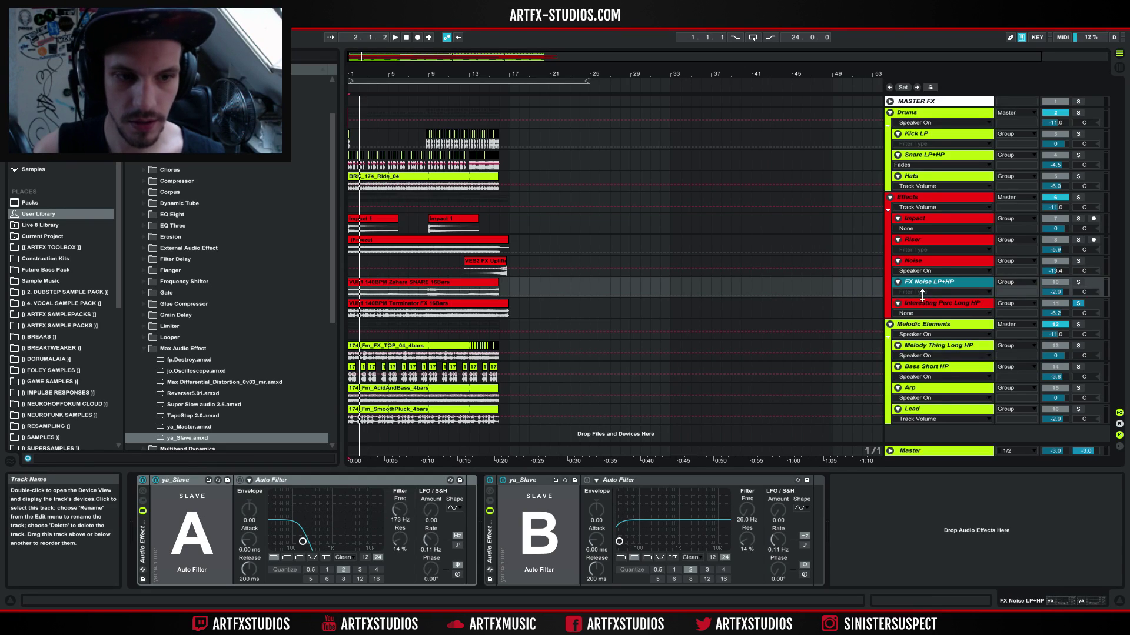
click(926, 305)
- Examine the ya_Slave devices on the melodic tracks from Melody Thing Long HP to Lead, and reopen the MASTER FX lanes and devices
click(921, 345)
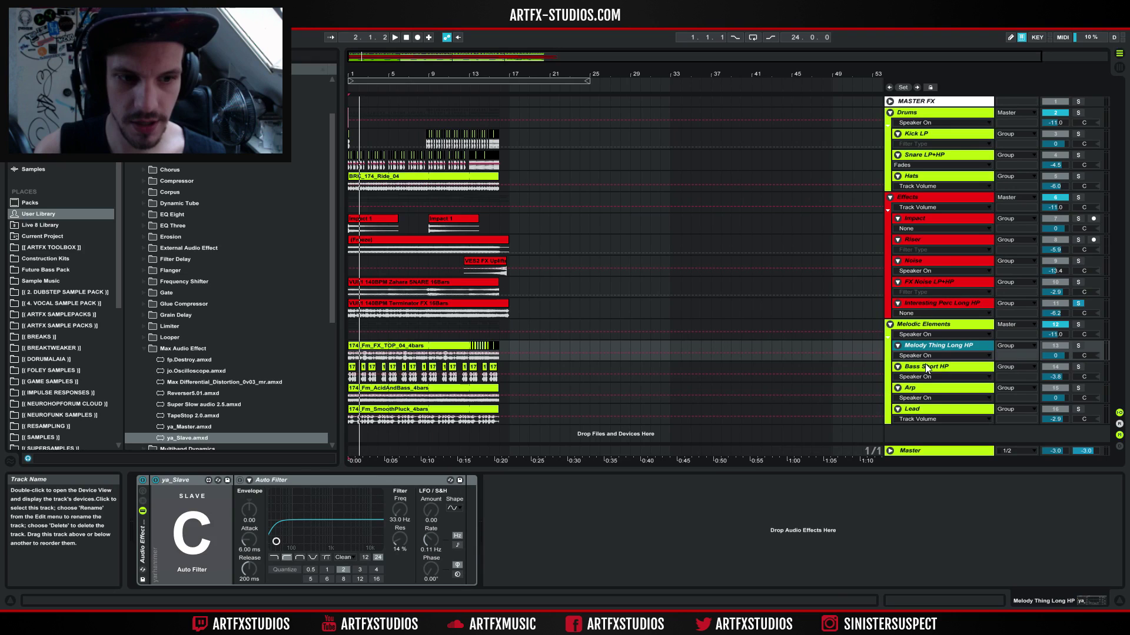
click(924, 369)
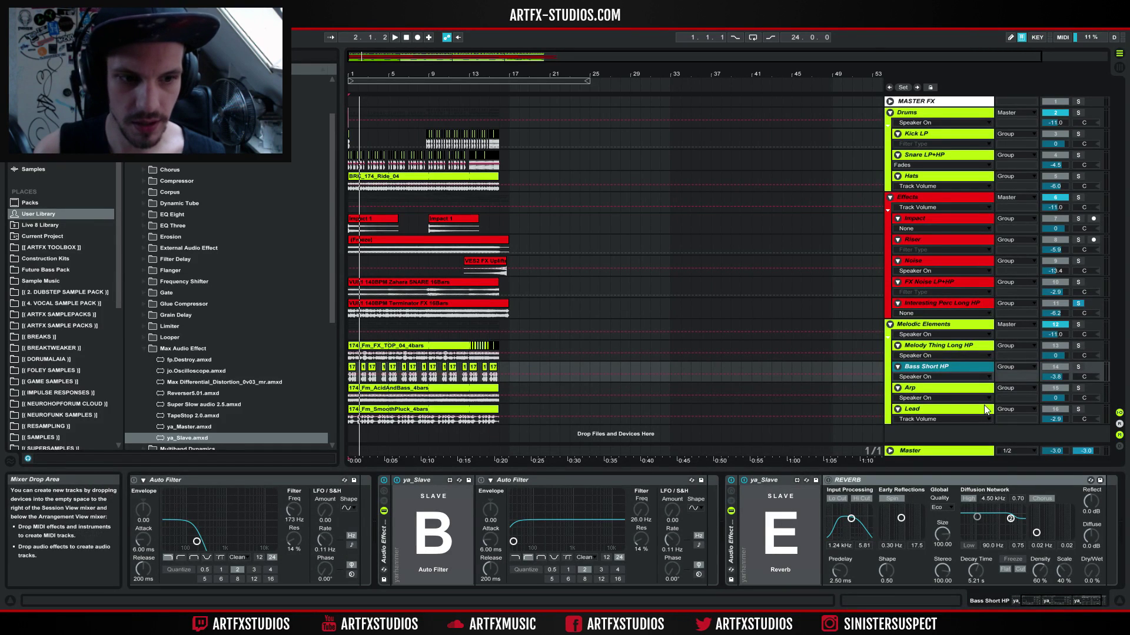
click(919, 390)
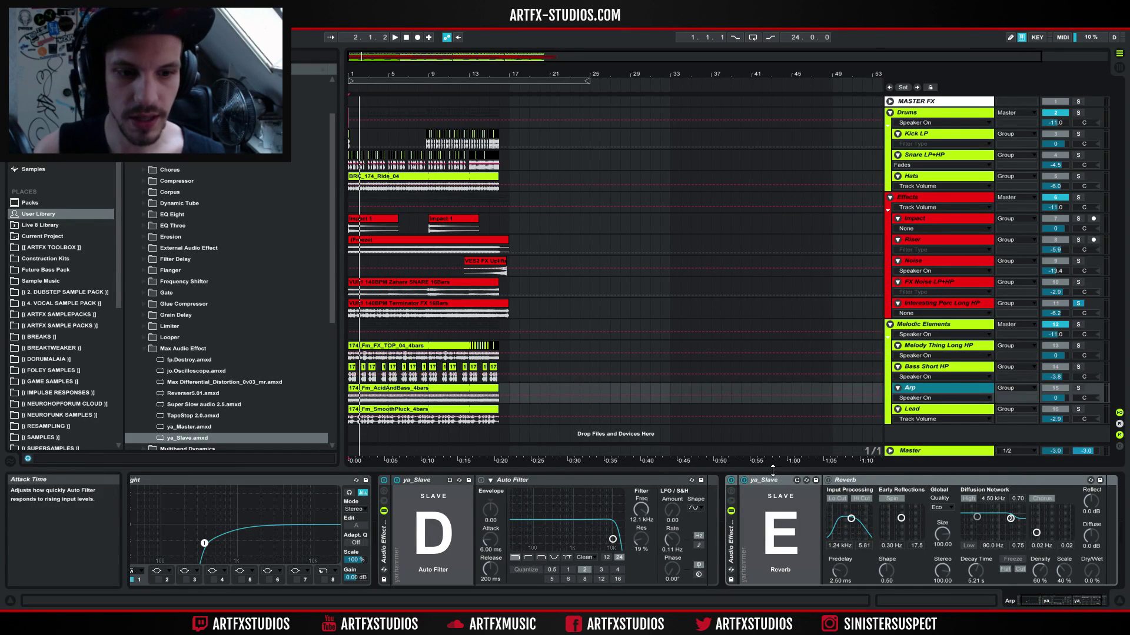
click(909, 410)
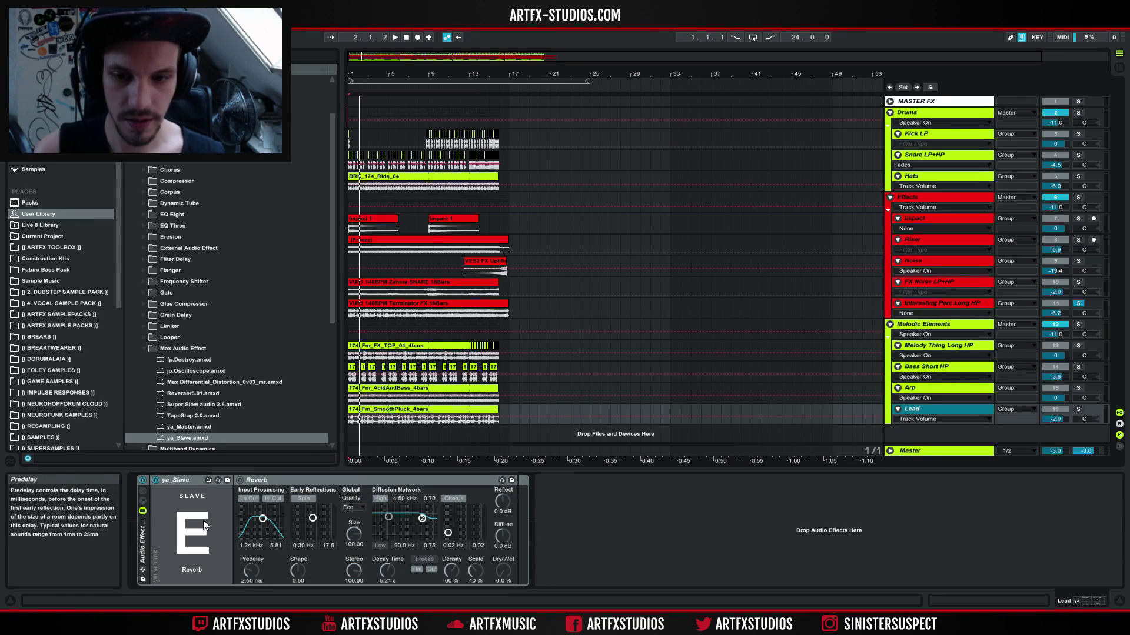
click(889, 101)
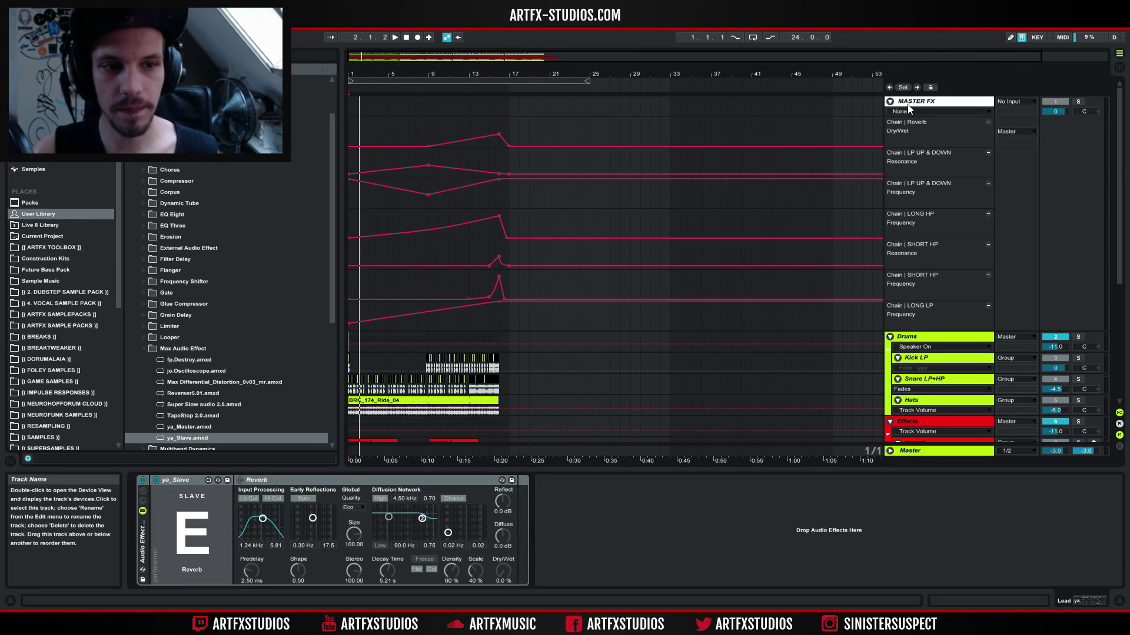
click(908, 104)
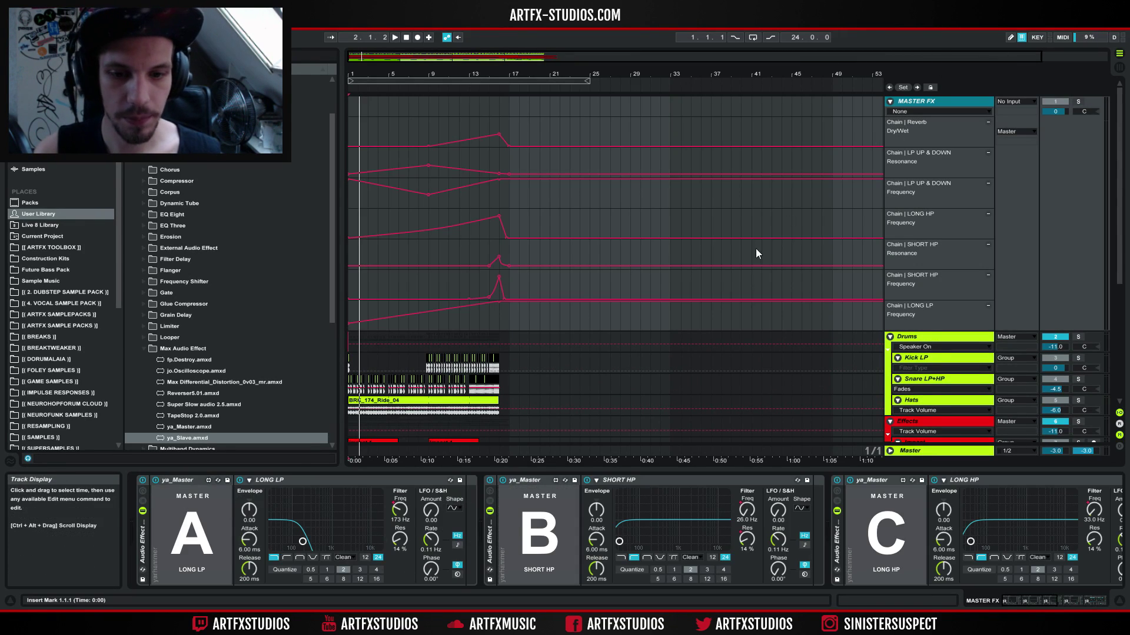
- Fold MASTER FX and examine its ya_Master racks from channel C to channel E
click(890, 101)
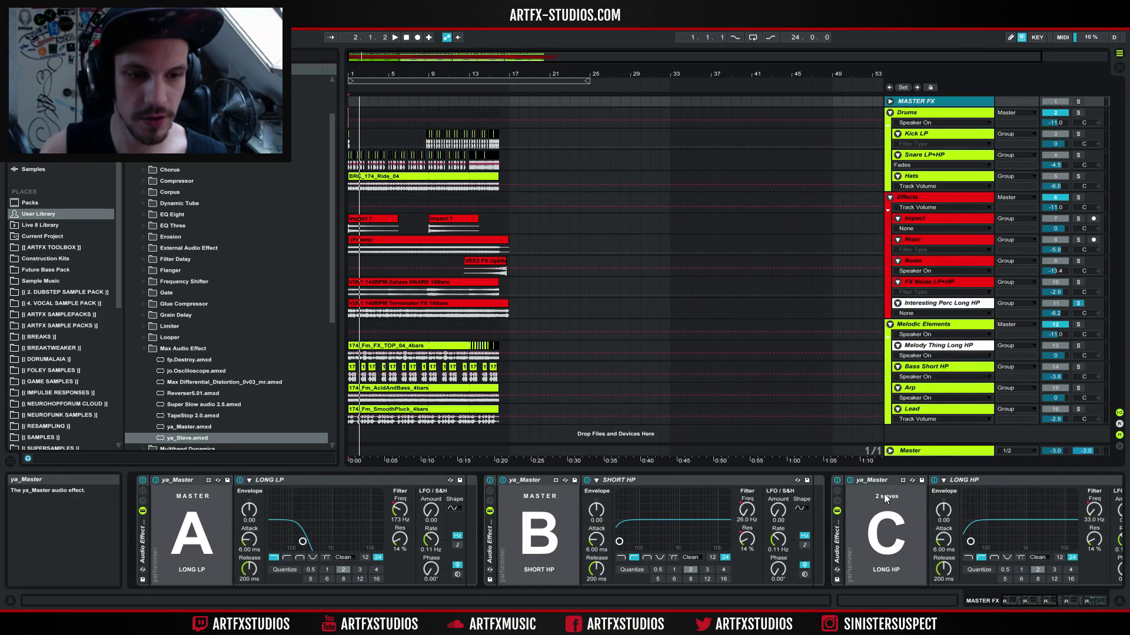
click(1028, 598)
drag(1029, 598, 1052, 608)
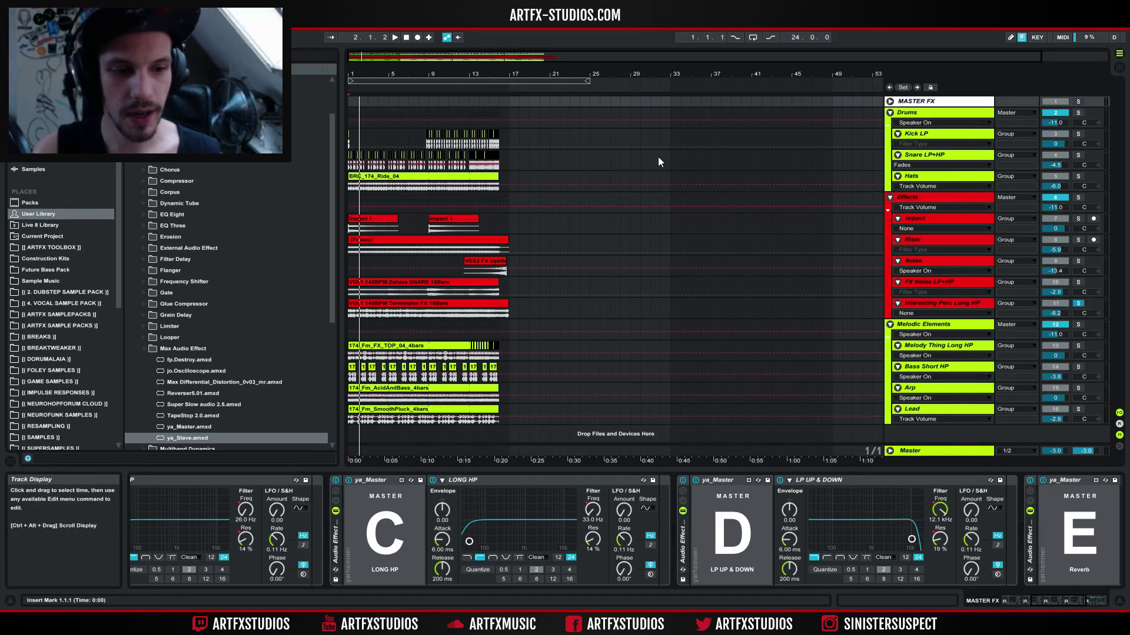
- Unfold MASTER FX, highlight its automation lanes from bar 1 to 17, and clear the selection and fold the track again
click(889, 101)
drag(355, 143, 510, 317)
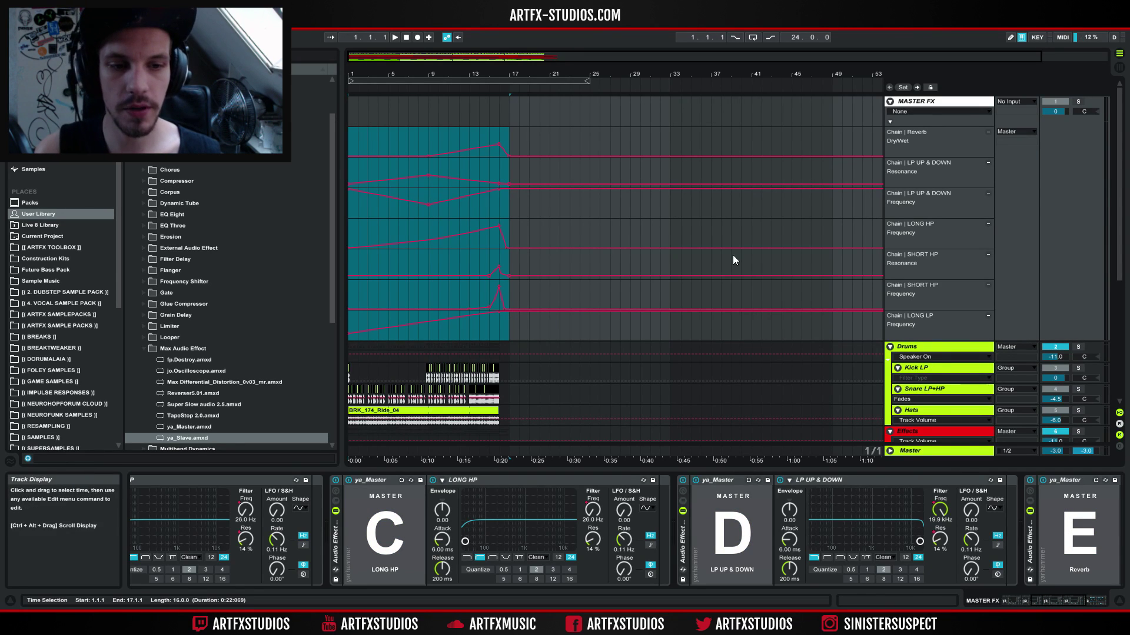
click(348, 111)
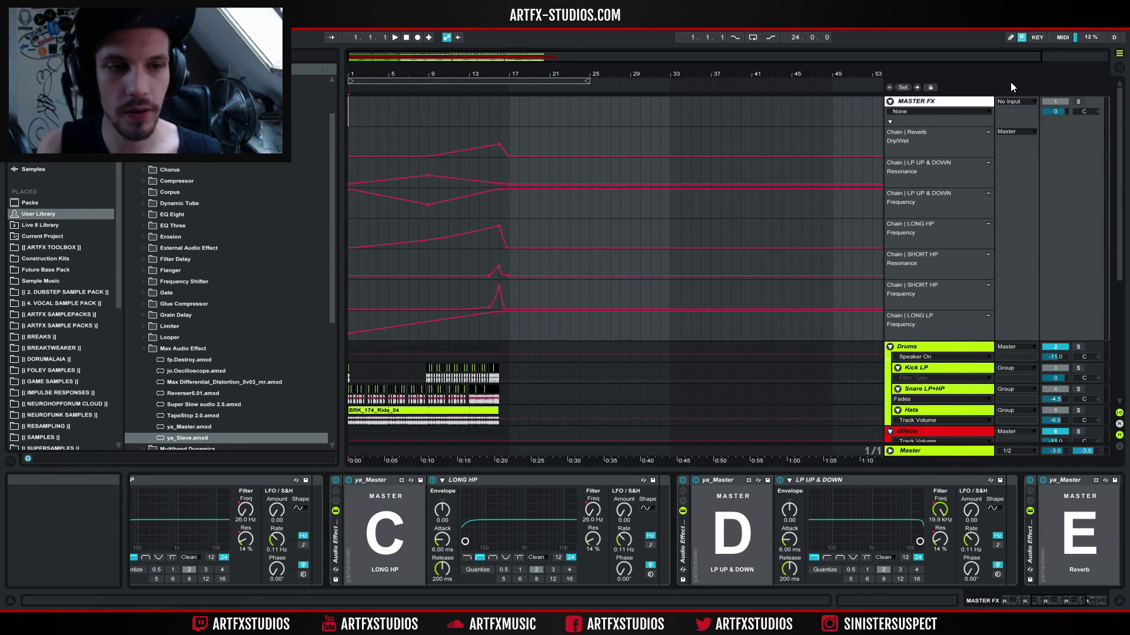
click(889, 102)
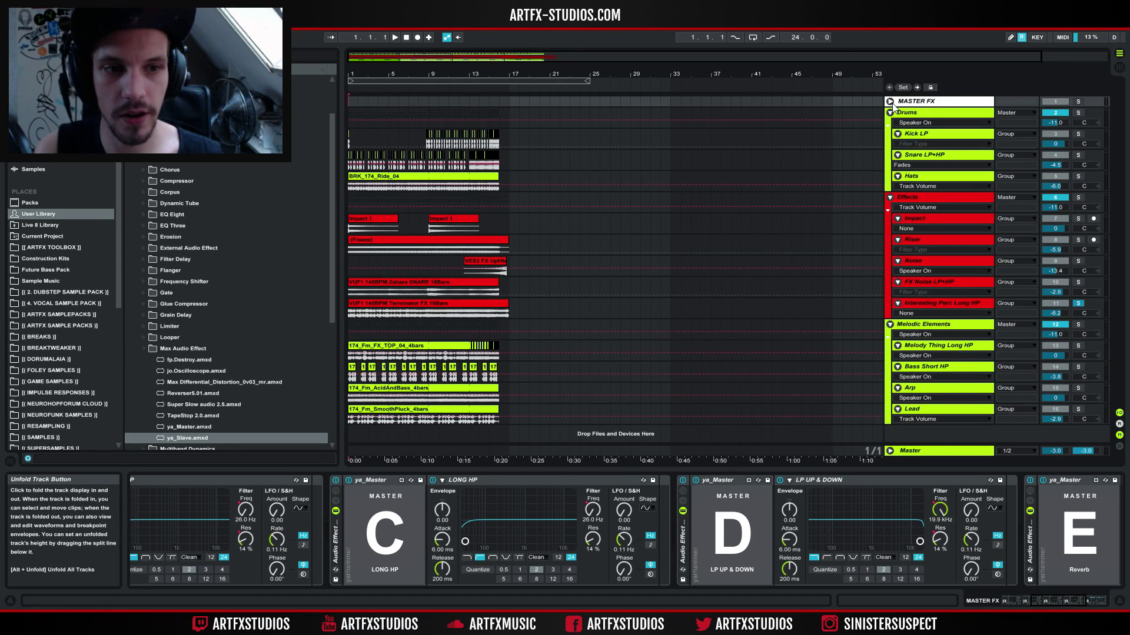
- Unfold and activate MASTER FX, and play the arrangement from bar 1 to hear its automation across the tracks
click(890, 102)
scroll(438, 251, up, 3)
key(plus)
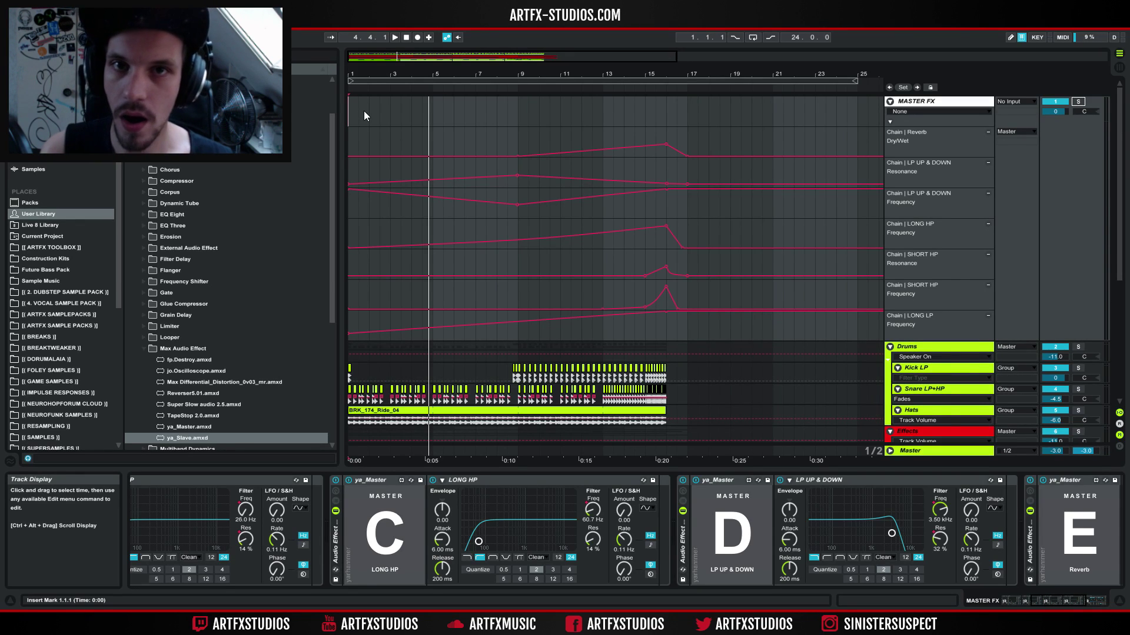
key(space)
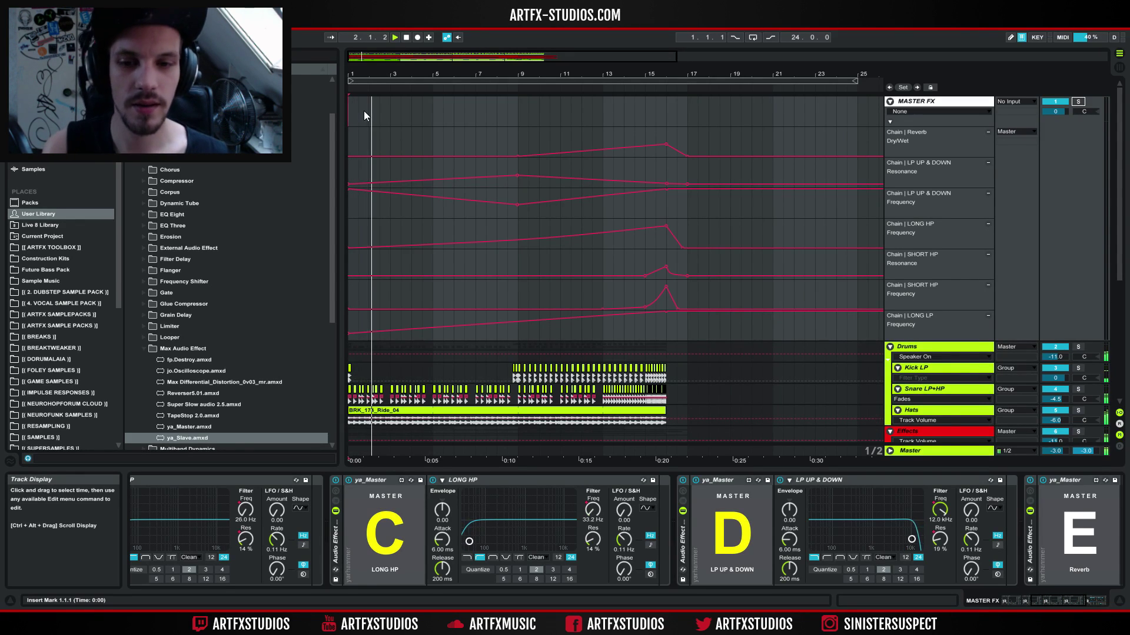
scroll(382, 133, down, 4)
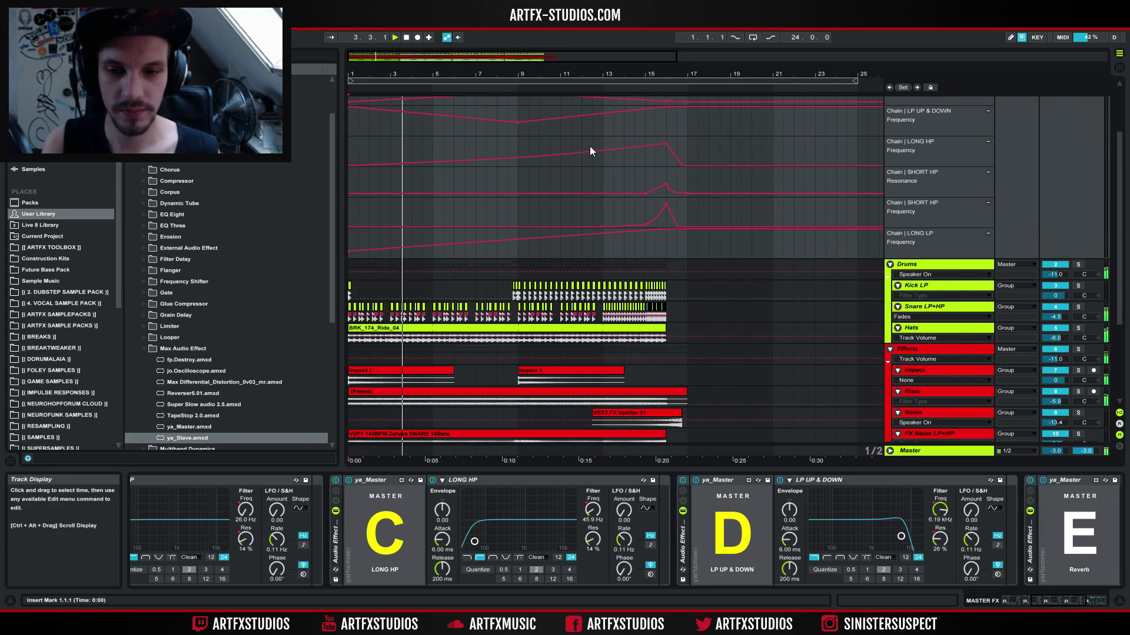
scroll(590, 146, down, 6)
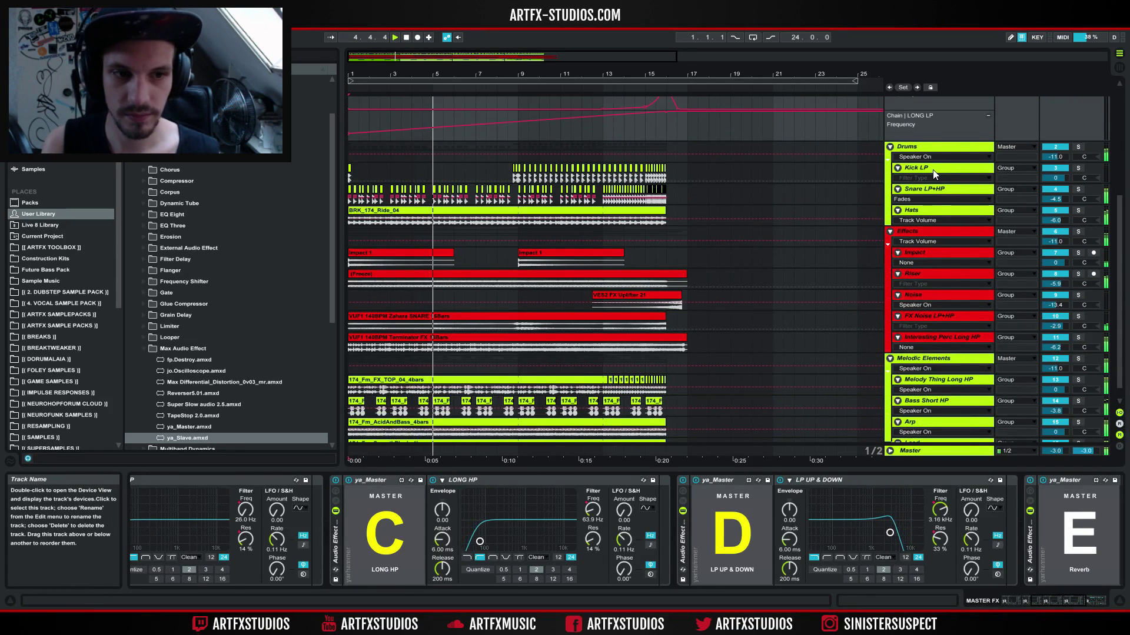
- Watch the linked ya_Slave filters respond during playback on the Drums and Effects tracks, from Kick LP to Interesting Perc Long HP
click(934, 169)
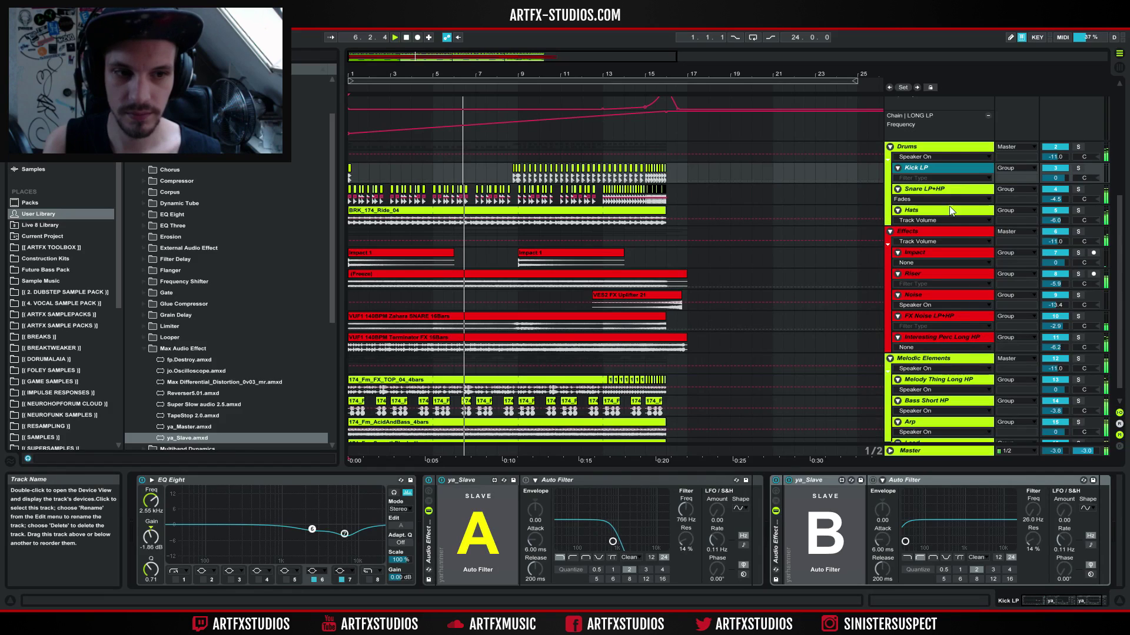
click(933, 191)
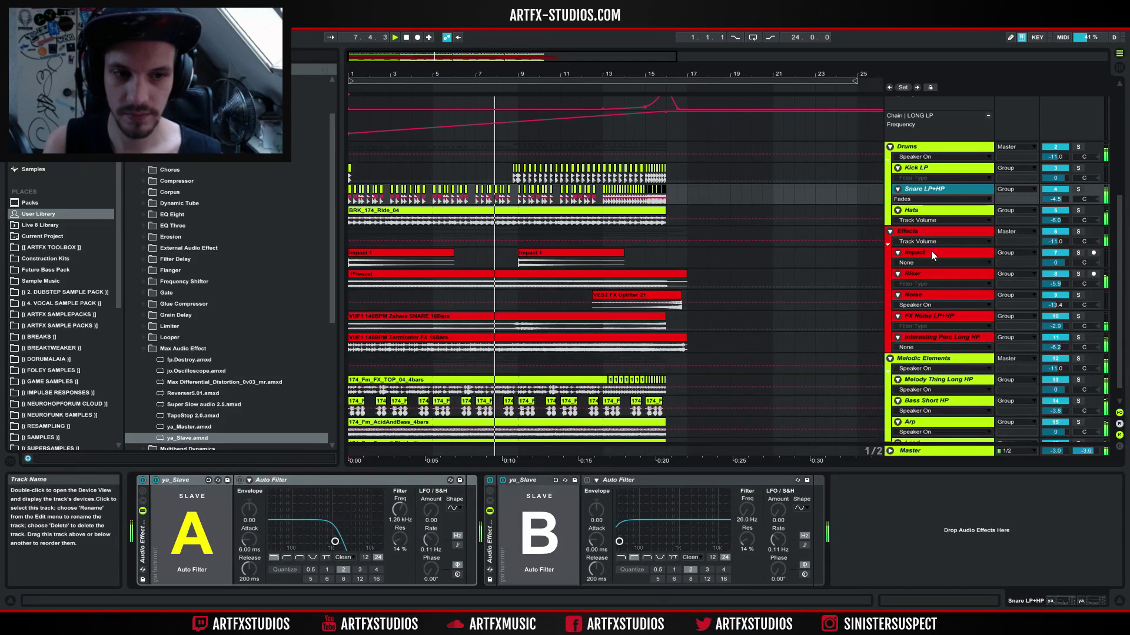
click(913, 211)
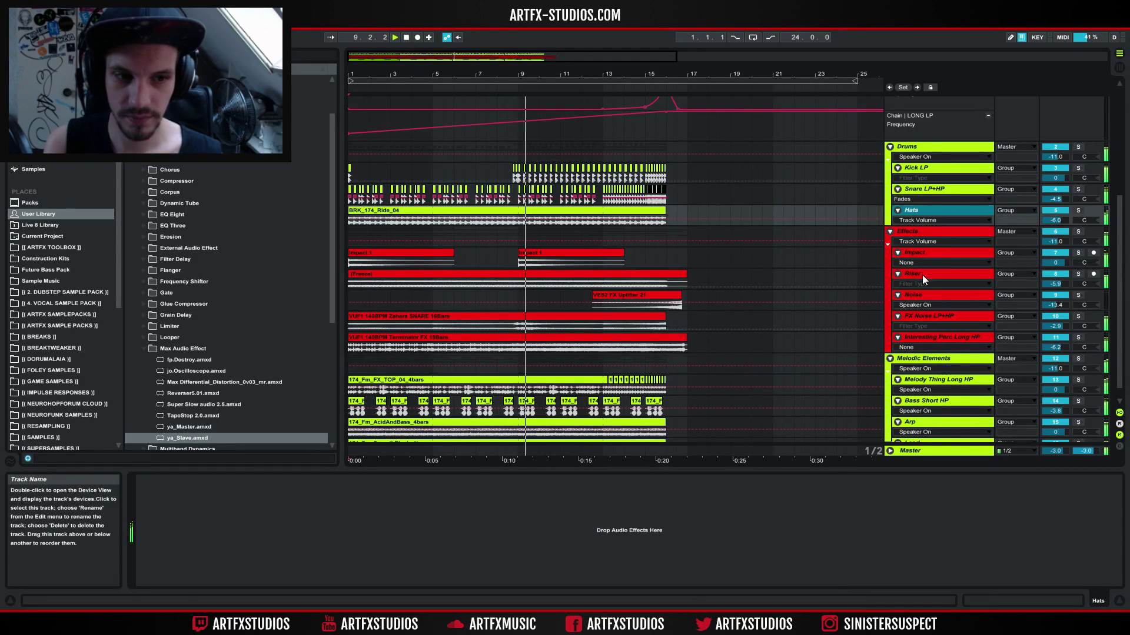
click(923, 298)
click(923, 315)
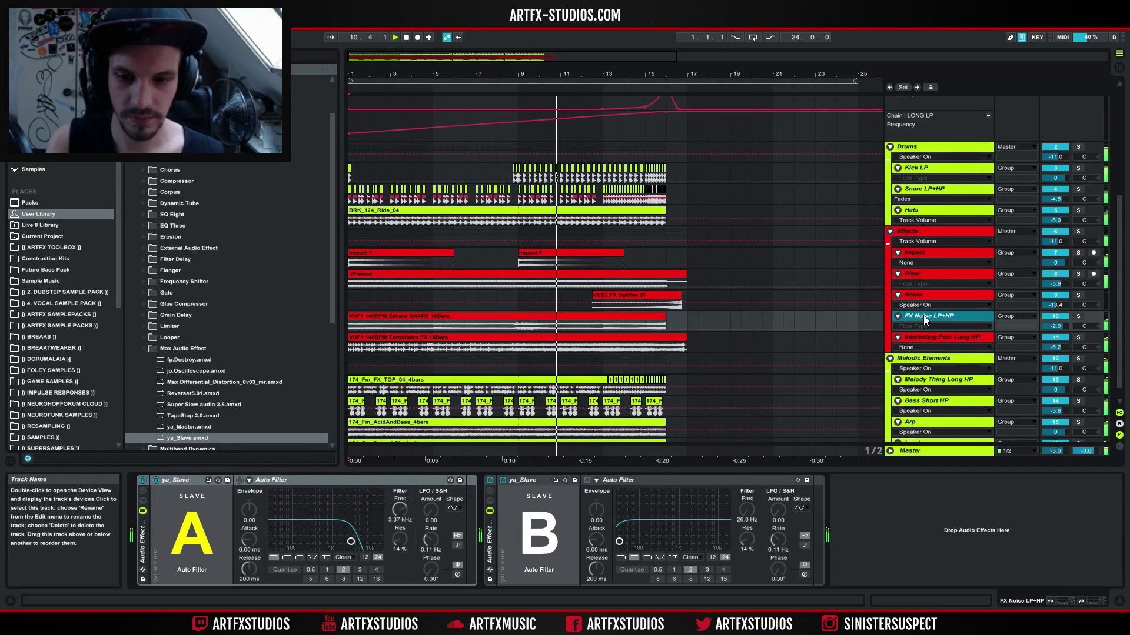
click(921, 340)
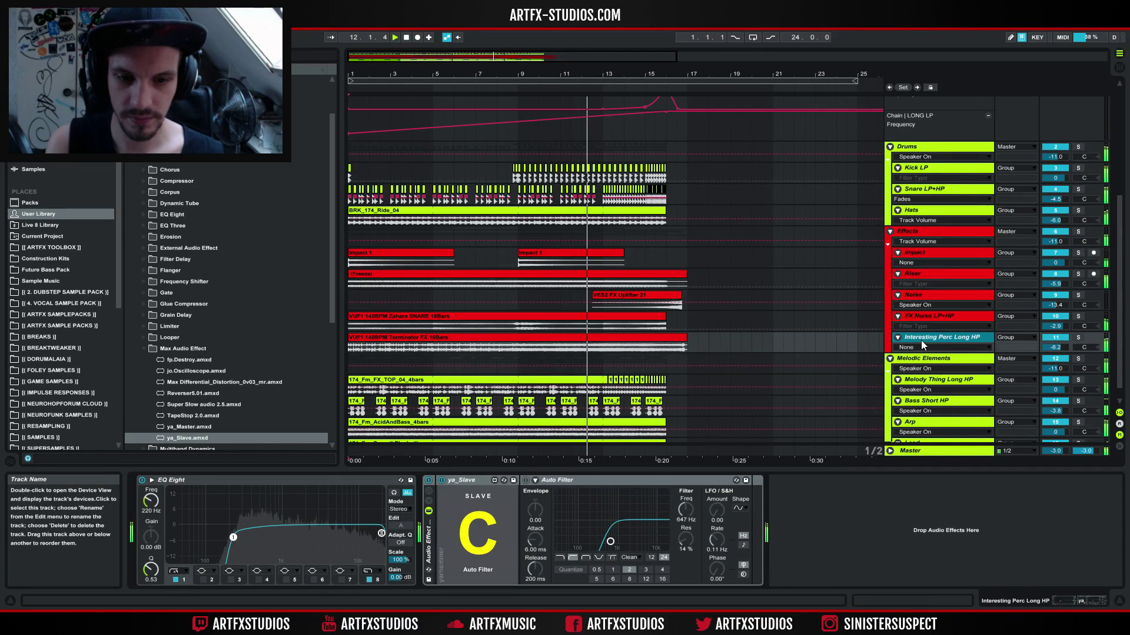
- Check the linked ya_Slave devices on Melody Thing Long HP and Bass Short HP through the end of the build-up
scroll(931, 301, down, 1)
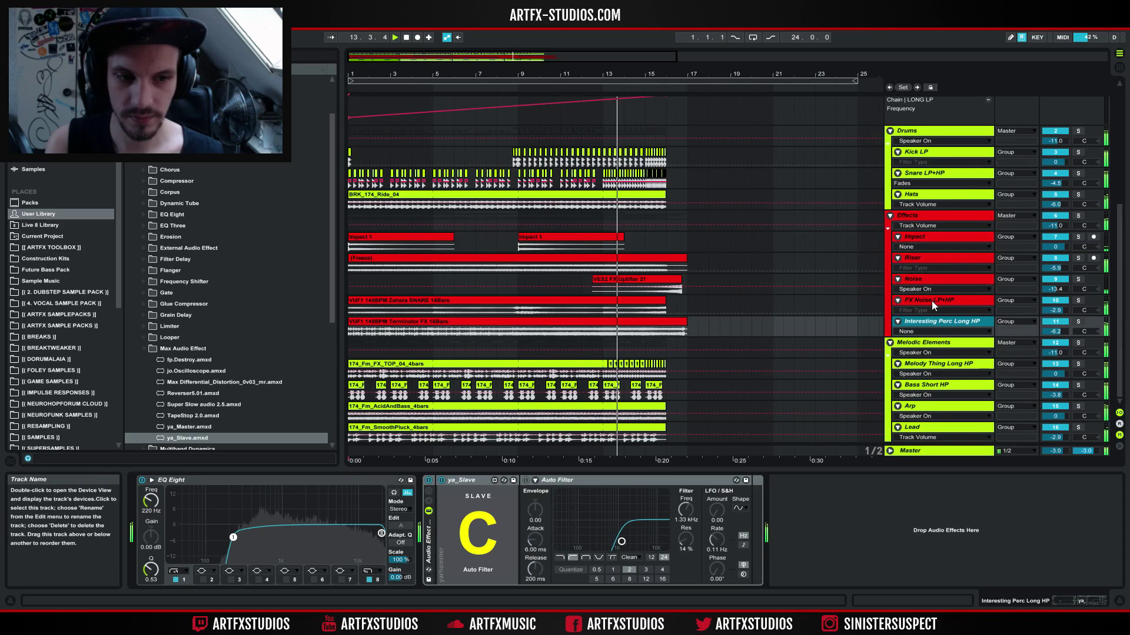
click(916, 364)
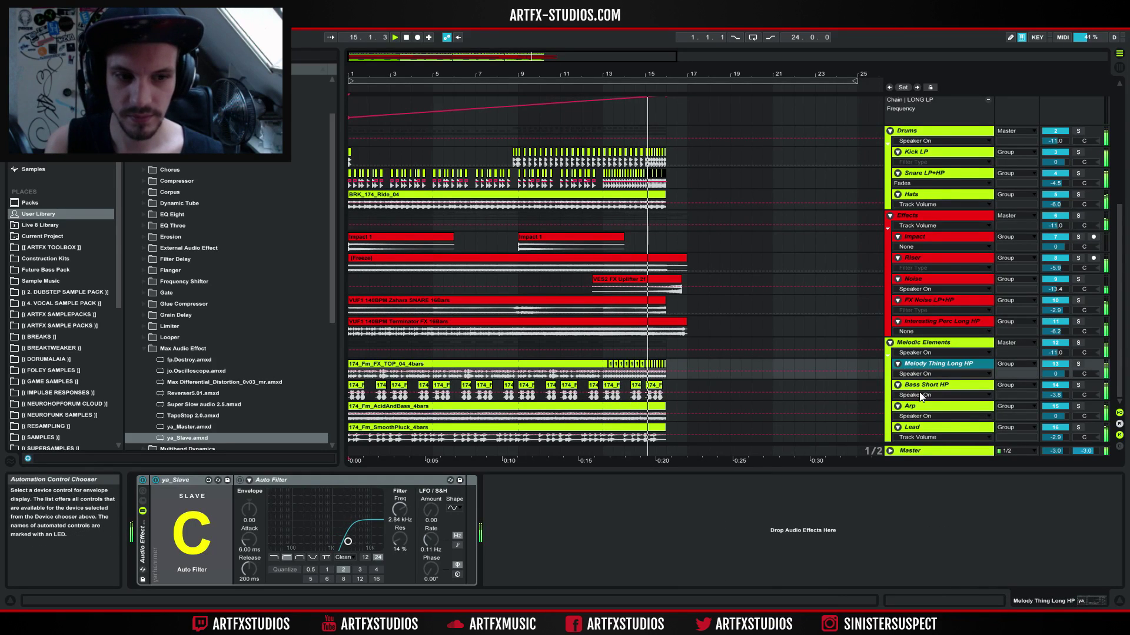
click(917, 386)
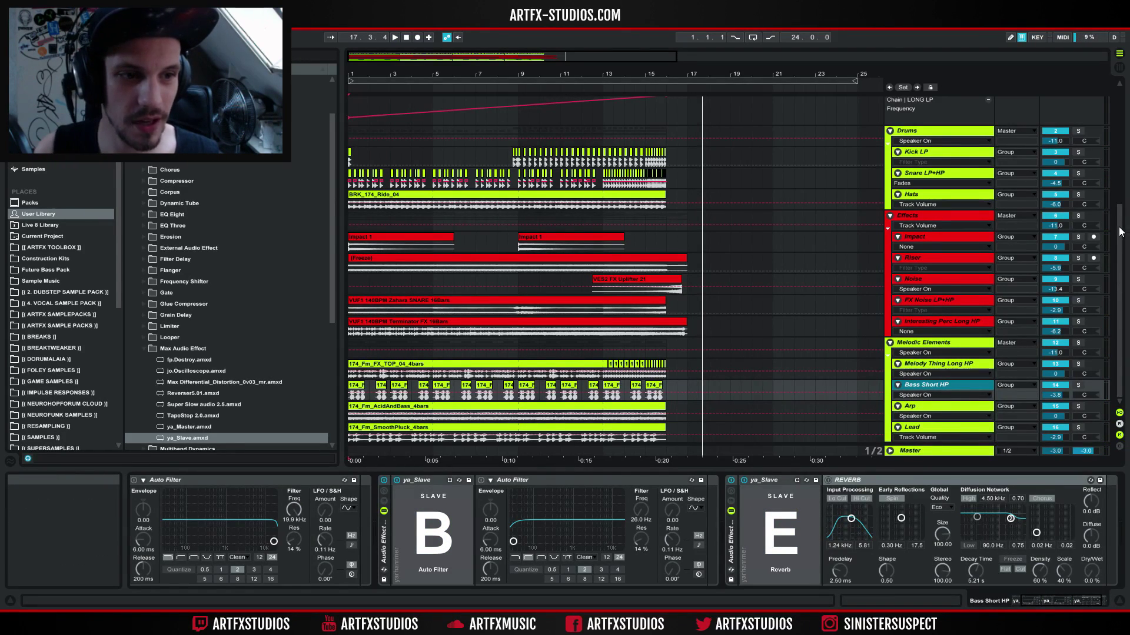
- Return to the MASTER FX devices and examine the LONG LP link label on the channel A ya_Master
scroll(1122, 232, up, 6)
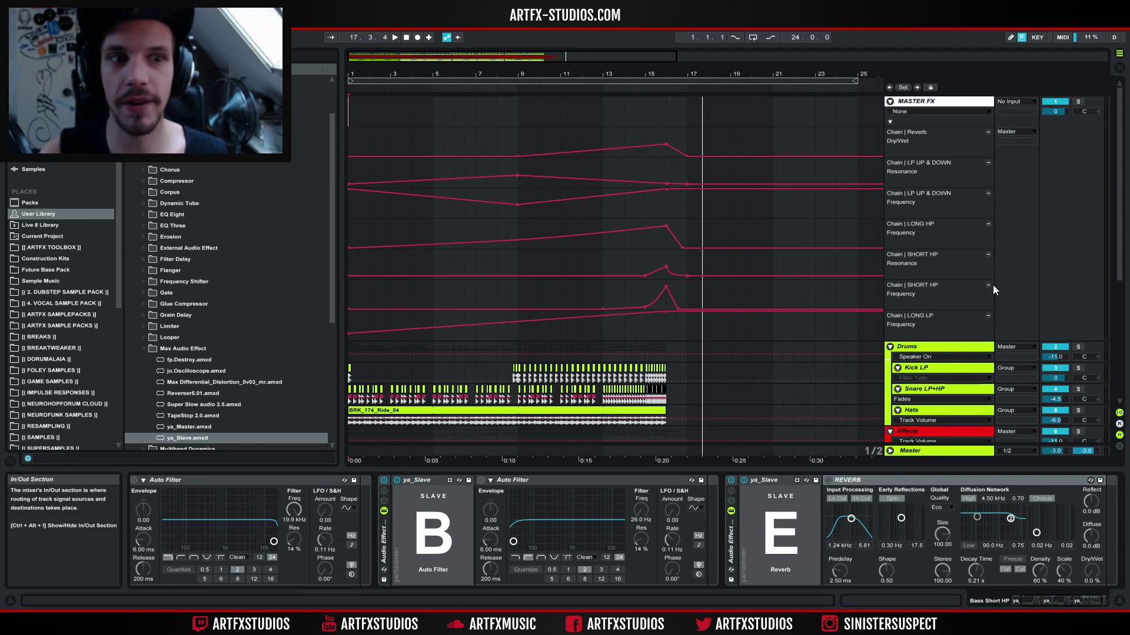
click(945, 100)
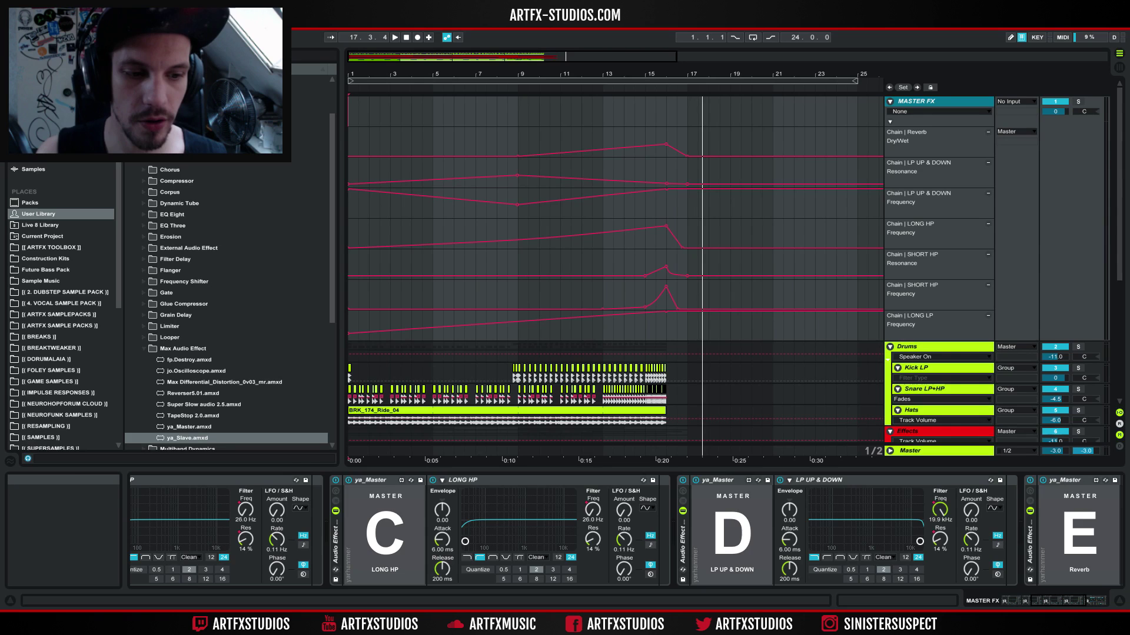
scroll(1059, 480, up, 5)
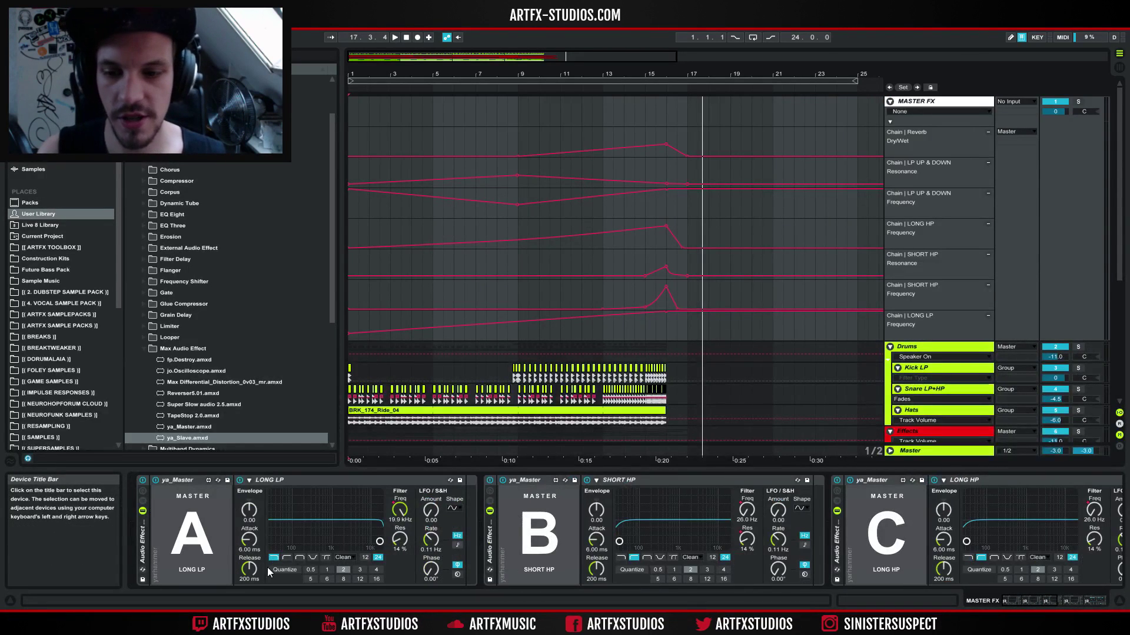
click(192, 570)
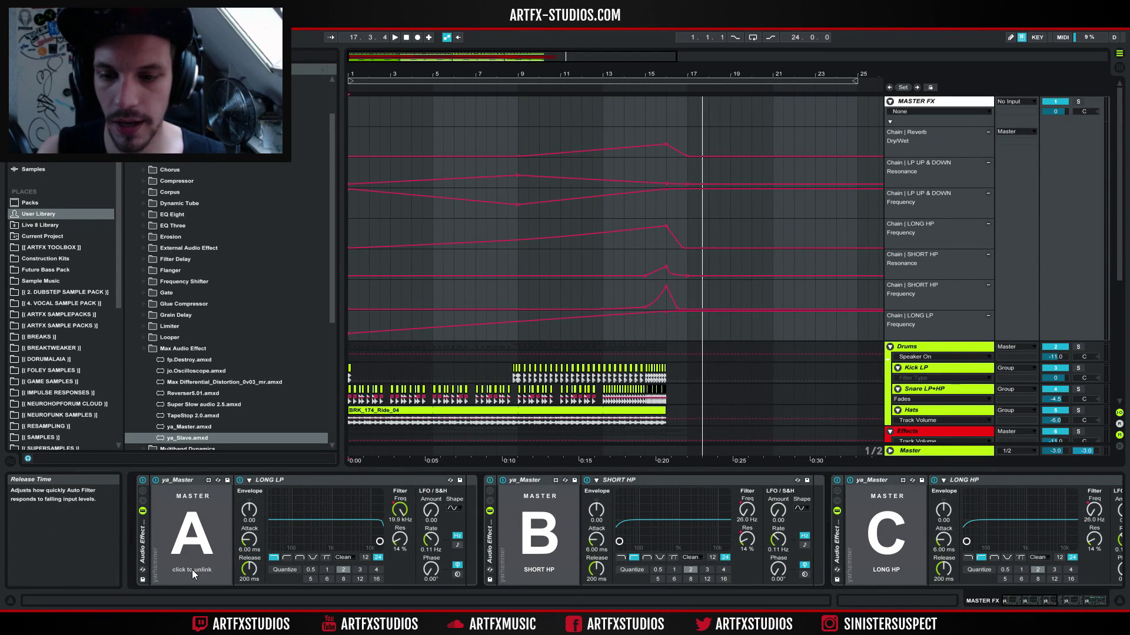
click(192, 569)
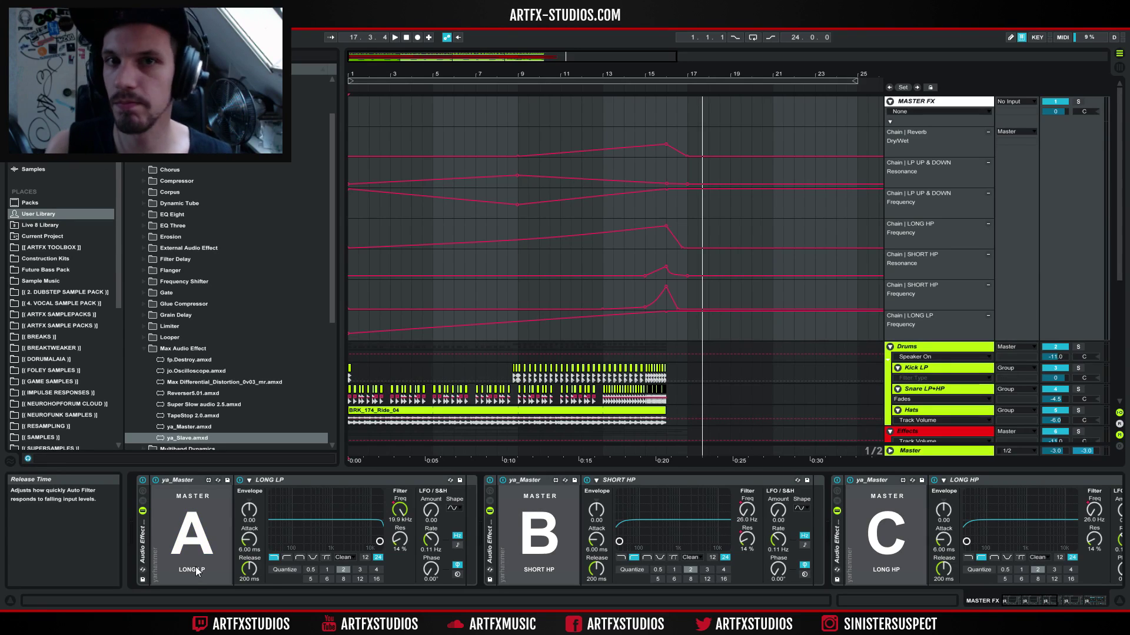